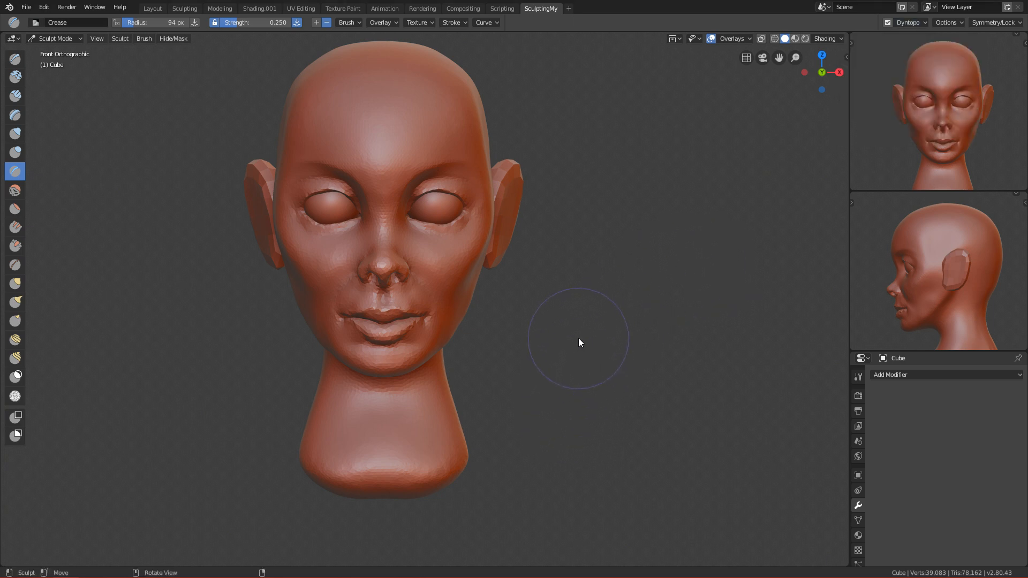
Crease the skin fold running outward from the outer corner of the eye with the Crease brush.
left_click_drag(589, 405, 608, 279, "ctrl+alt")
left_click_drag(521, 226, 587, 371, "alt+shift")
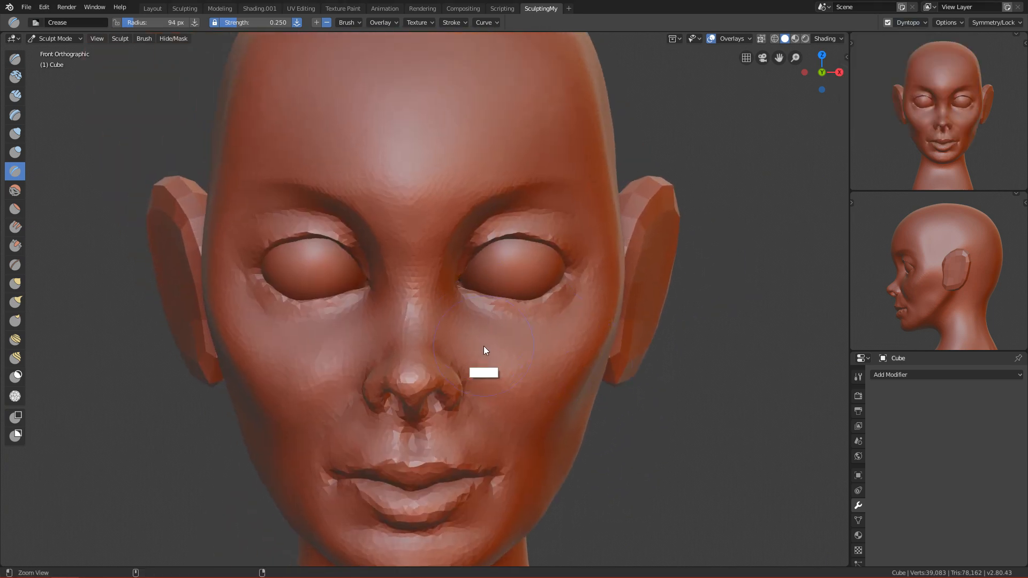
left_click_drag(482, 345, 461, 250, "ctrl+alt")
left_click_drag(473, 370, 557, 304, "ctrl+alt")
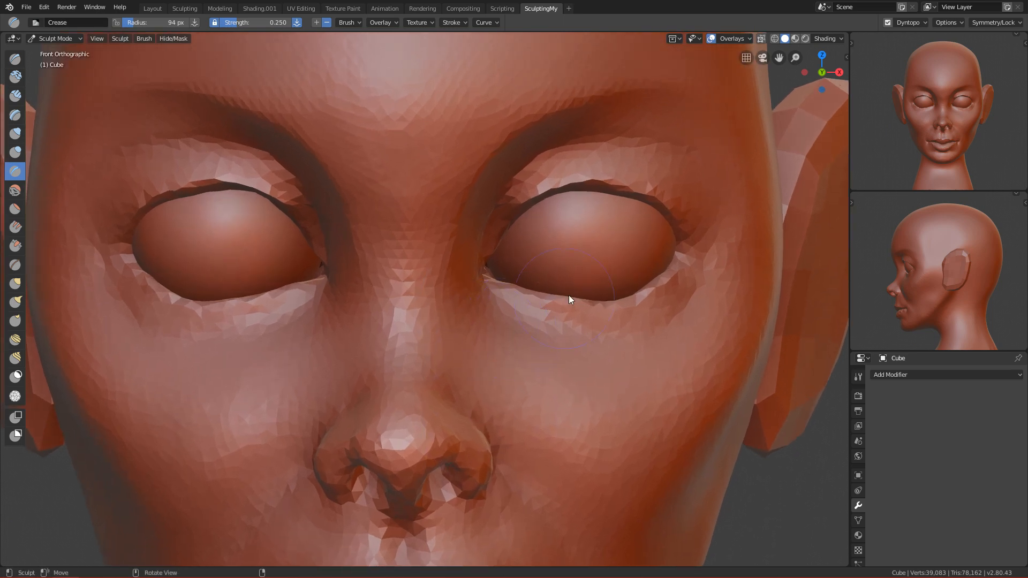
left_click_drag(627, 341, 542, 308, "alt+shift")
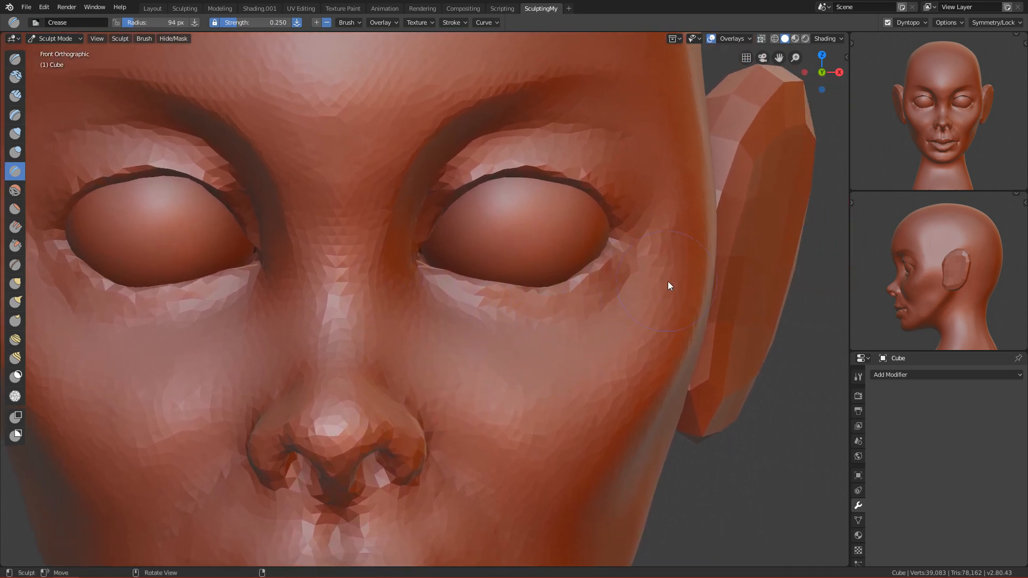
key("c")
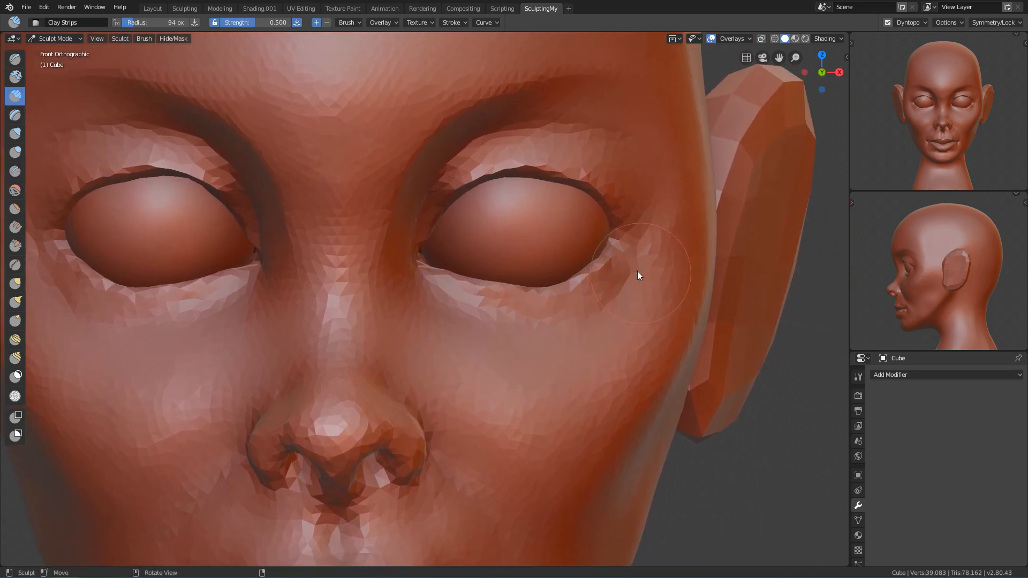
mouse_move(654, 287)
left_mouse_down("alt")
mouse_move(589, 284)
mouse_move(621, 251)
mouse_move(611, 231)
left_mouse_up("alt")
key("shift+c")
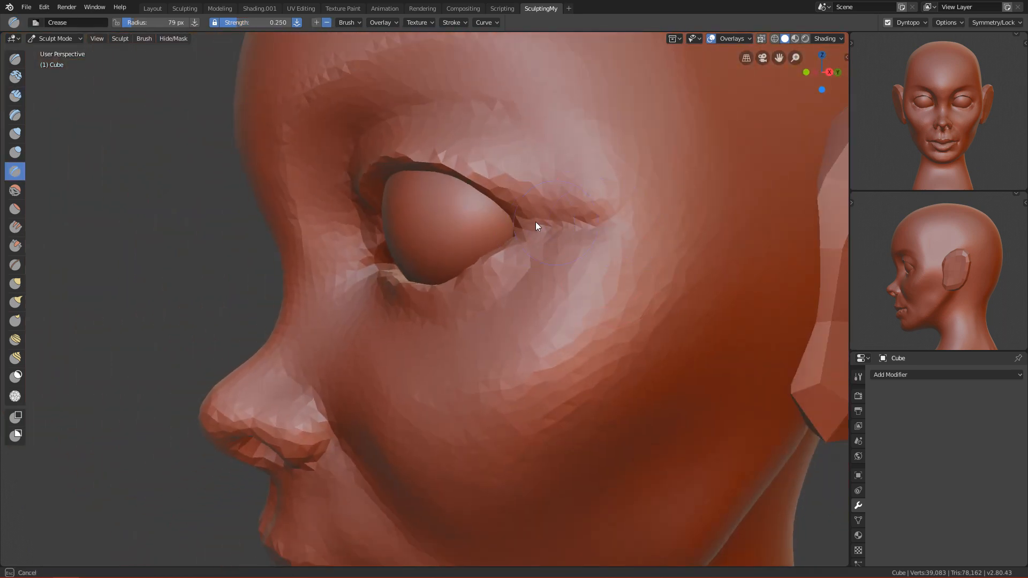
Set the Crease radius to 66 px, deepen the fold above the eye toward the temple and smooth its outer end.
mouse_move(601, 229)
left_mouse_down("alt")
mouse_move(410, 159)
mouse_move(555, 388)
mouse_move(483, 390)
mouse_move(557, 295)
mouse_move(491, 364)
left_mouse_up("alt")
left_click_drag(492, 364, 471, 316, "ctrl+alt")
key("f")
left_click(450, 236)
left_click_drag(445, 217, 483, 285)
mouse_move(418, 201)
left_mouse_down()
mouse_move(471, 265)
mouse_move(573, 253)
left_mouse_up()
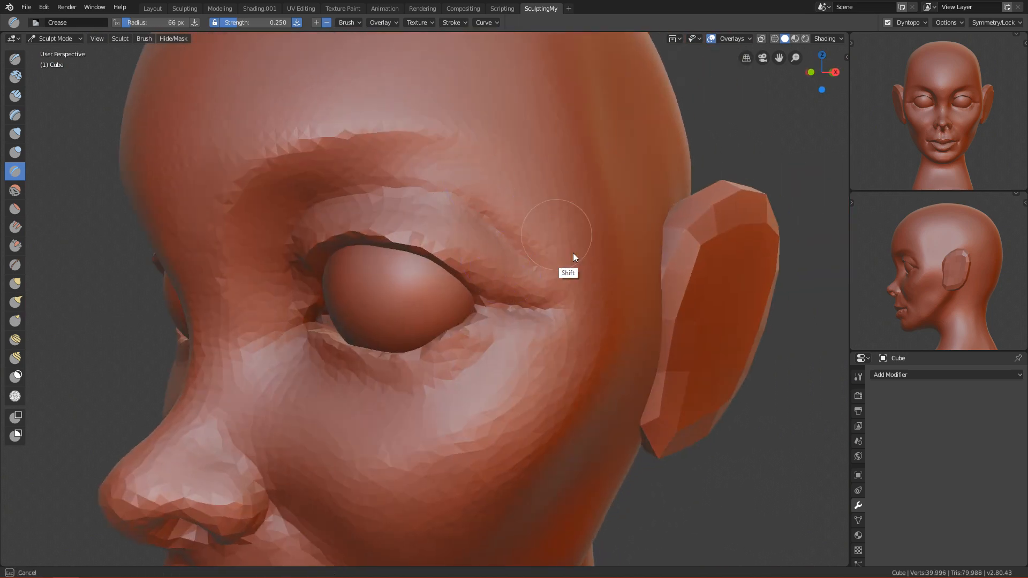
mouse_move(564, 294)
left_mouse_down("alt")
mouse_move(546, 275)
mouse_move(569, 296)
mouse_move(563, 320)
mouse_move(535, 315)
mouse_move(528, 325)
mouse_move(503, 297)
left_mouse_up("alt")
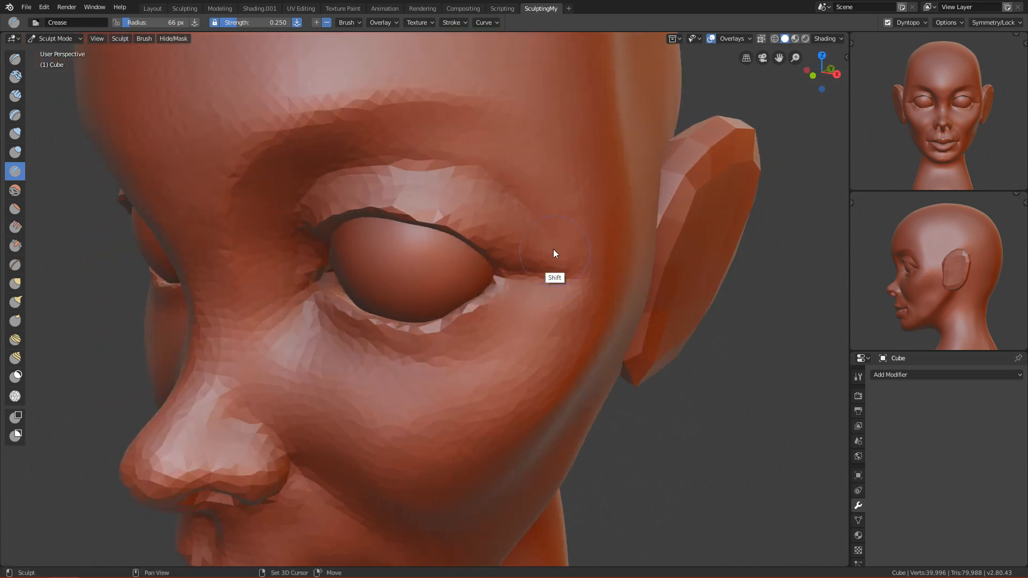
Reduce the Crease radius to 54 px and refine and smooth the upper eyelid near the inner corner of the eye.
mouse_move(537, 238)
left_mouse_down("alt")
mouse_move(556, 285)
mouse_move(571, 275)
left_mouse_up("alt")
left_click_drag(381, 281, 427, 348, "alt+shift")
mouse_move(426, 348)
left_mouse_down("ctrl+alt")
mouse_move(406, 268)
mouse_move(483, 163)
mouse_move(372, 267)
left_mouse_up("ctrl+alt")
key("f")
left_click(392, 271)
key("f")
left_click(554, 173)
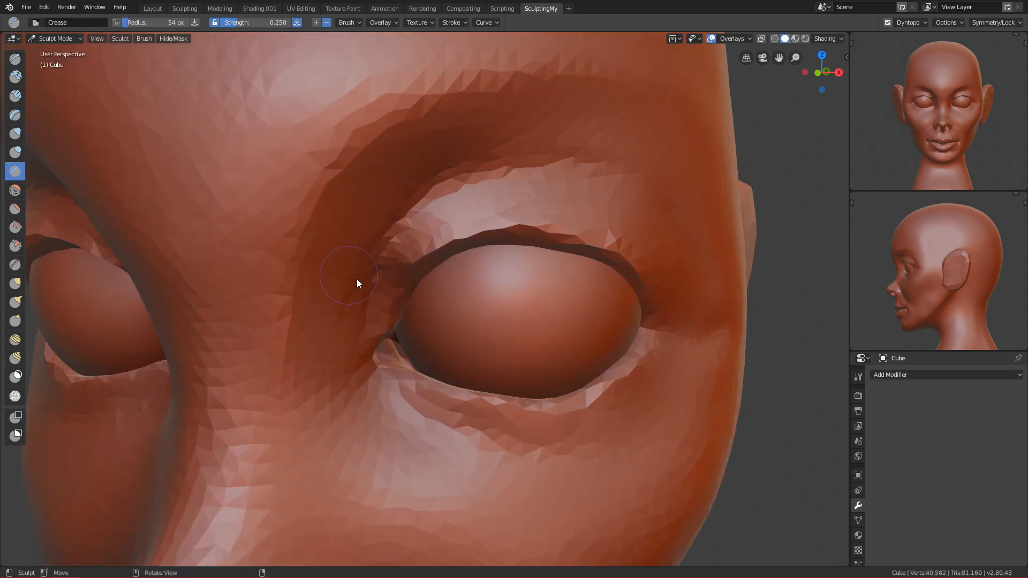
left_click_drag(361, 305, 392, 287, "alt")
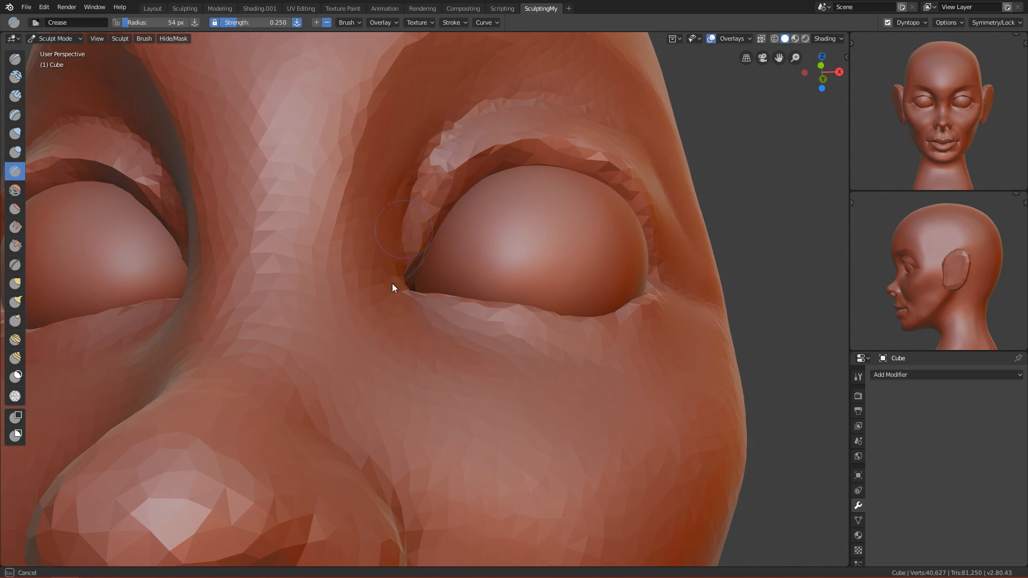
mouse_move(413, 225)
left_mouse_down("shift")
mouse_move(467, 125)
mouse_move(449, 153)
mouse_move(424, 149)
left_mouse_up("shift")
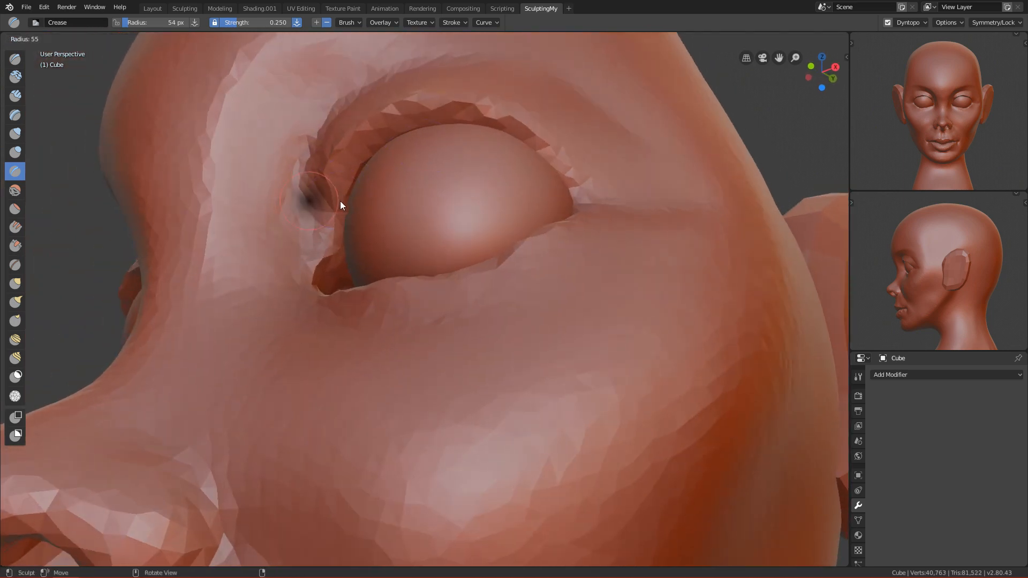
Set the Crease radius to 74 px and raise the inner part of the upper eyelid with inverted strokes.
mouse_move(339, 223)
left_mouse_down("alt")
mouse_move(320, 230)
mouse_move(309, 208)
mouse_move(317, 266)
mouse_move(306, 257)
mouse_move(409, 274)
left_mouse_up("alt")
key("f")
left_click(414, 230)
mouse_move(371, 188)
left_mouse_down("ctrl")
mouse_move(380, 244)
mouse_move(393, 204)
left_mouse_up("ctrl")
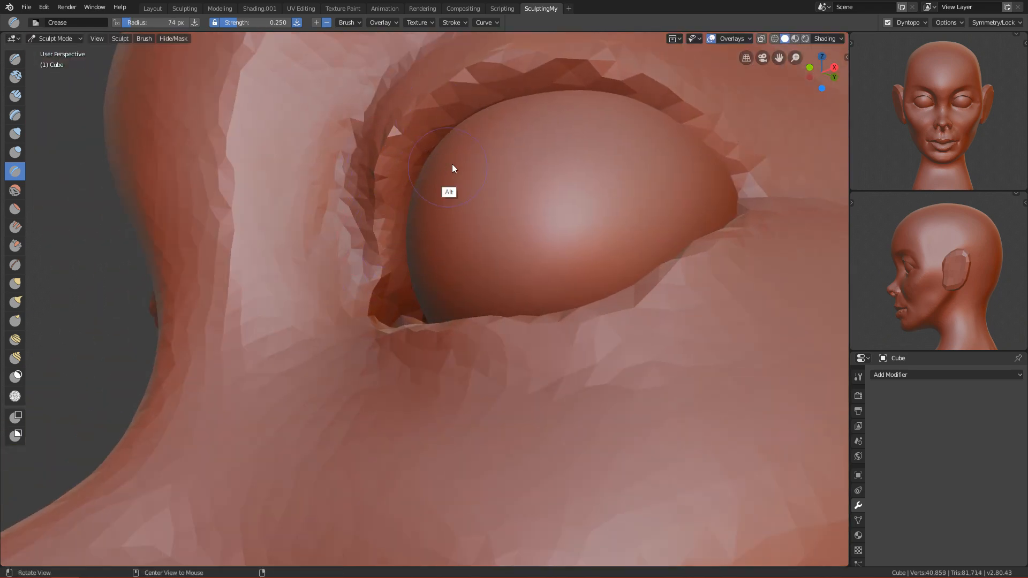
left_click_drag(446, 169, 436, 261, "ctrl+alt")
key("grave")
left_click(383, 182)
left_click_drag(497, 367, 509, 354, "ctrl+alt")
left_click_drag(498, 396, 521, 276, "ctrl+alt")
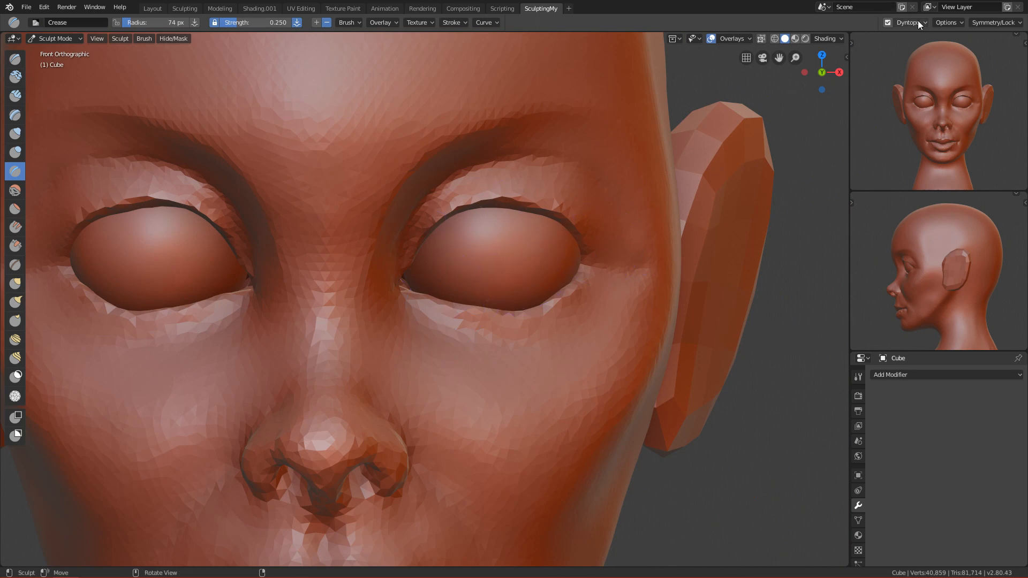
left_click_drag(556, 239, 529, 263, "ctrl+alt")
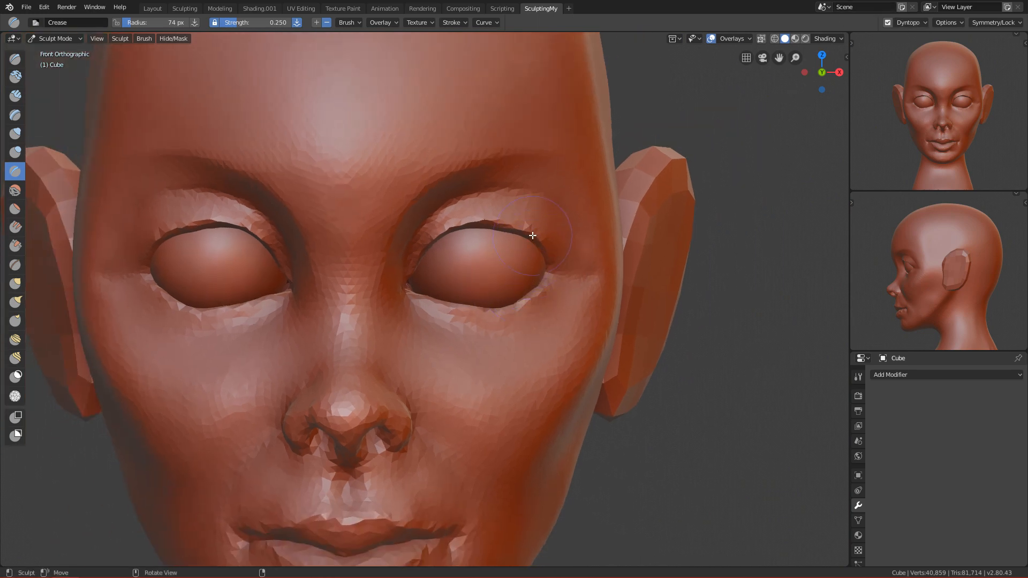
Set the Clay Strips brush to strength 0 and radius 200 px and brush over the eye to refine its mesh density.
key("c")
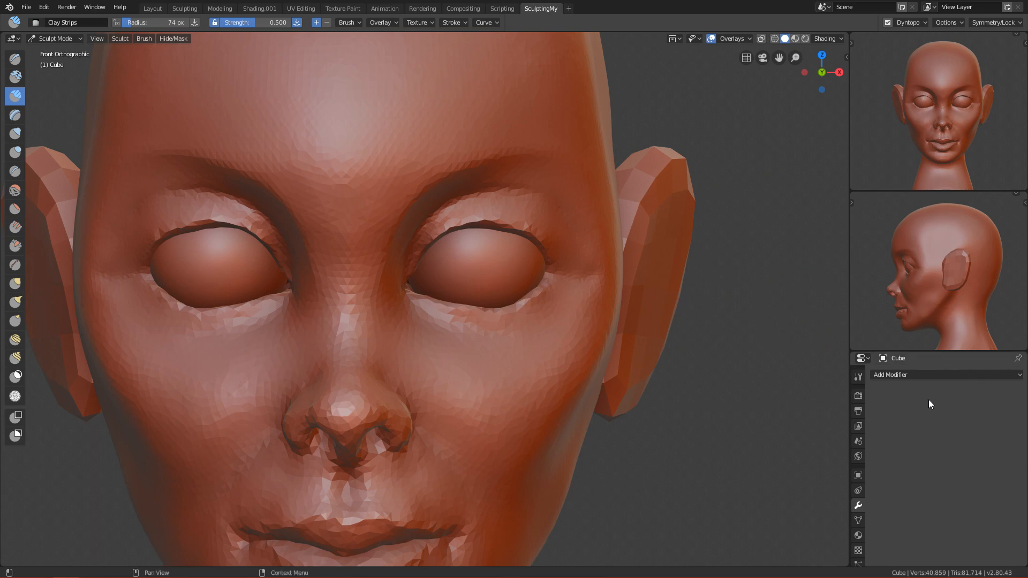
left_click(860, 377)
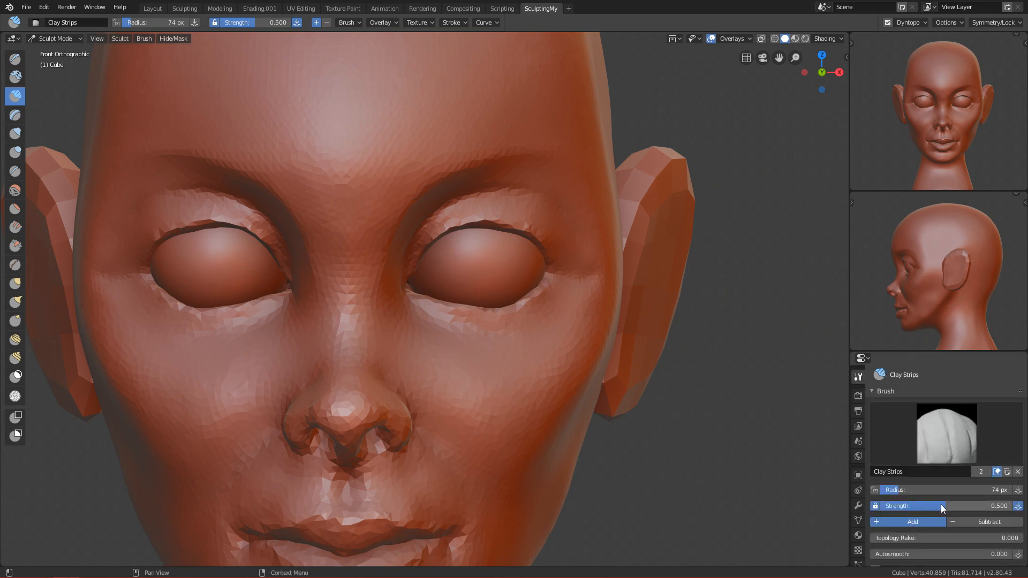
left_click_drag(940, 505, 821, 517)
key("f")
left_click(594, 305)
key("f")
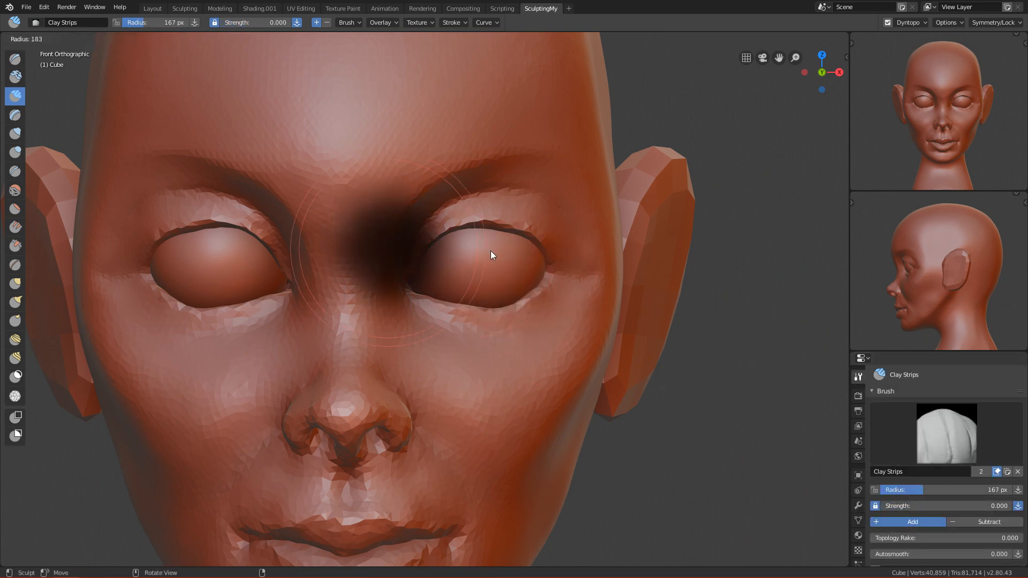
left_click(495, 246)
mouse_move(495, 205)
left_mouse_down()
mouse_move(510, 285)
mouse_move(436, 292)
mouse_move(458, 225)
mouse_move(445, 211)
mouse_move(464, 258)
mouse_move(482, 270)
left_mouse_up()
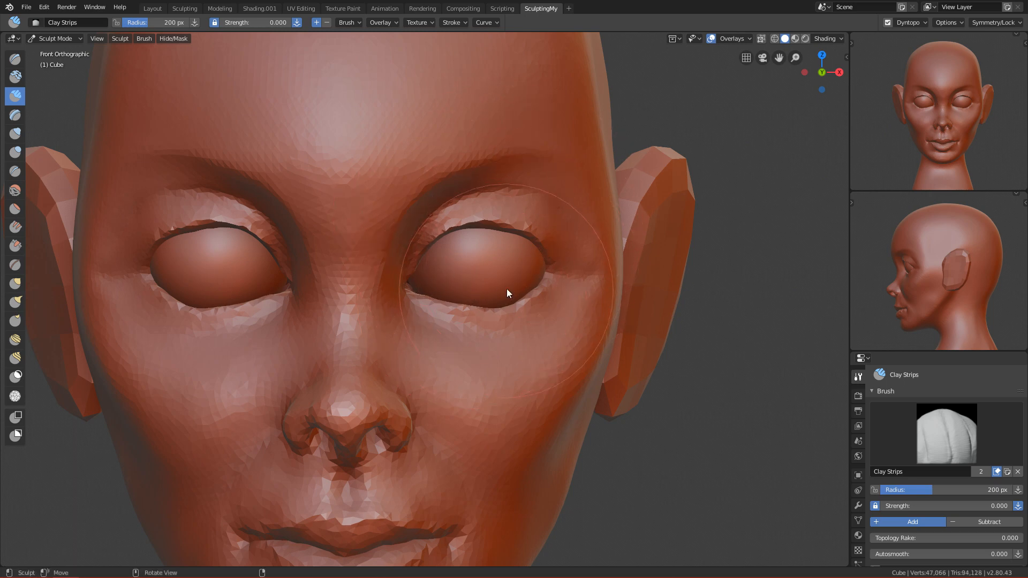
Adjust the brush radius and smooth the surface from the inner eye corner across the lower eyelid.
mouse_move(490, 322)
left_mouse_down("ctrl+alt")
mouse_move(470, 422)
mouse_move(484, 330)
left_mouse_up("ctrl+alt")
key("f")
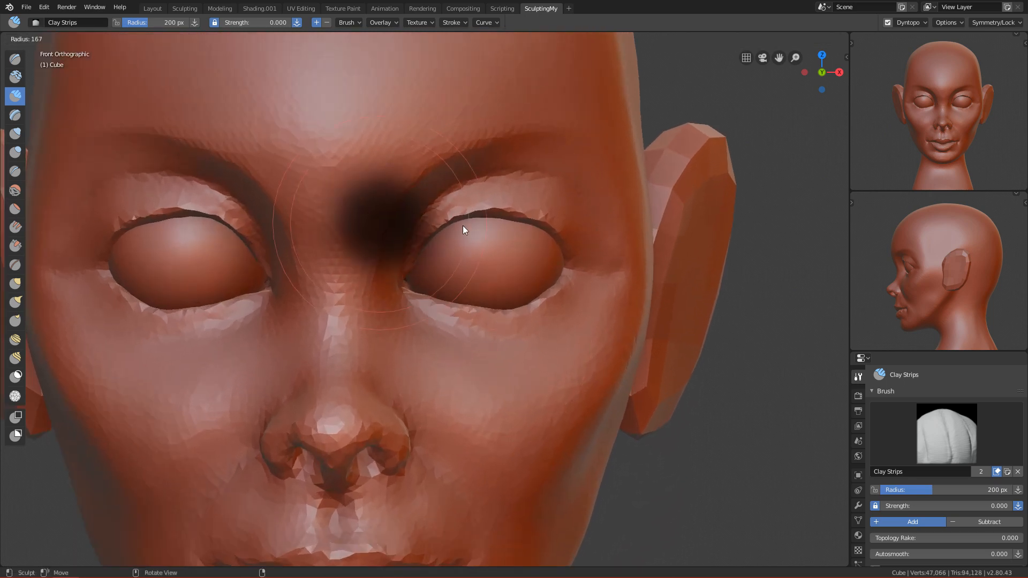
left_click(400, 223)
key("f")
left_click(413, 238)
mouse_move(387, 241)
left_mouse_down("shift")
mouse_move(405, 185)
mouse_move(391, 235)
mouse_move(458, 223)
mouse_move(553, 232)
mouse_move(418, 280)
mouse_move(464, 316)
left_mouse_up("shift")
Resize the zero-strength Clay Strips brush and refine the mesh across the nose and the cheek below the eye.
key("f")
left_click(460, 206)
middle_click_drag(546, 346, 506, 348)
key("f")
left_click(476, 347)
mouse_move(391, 326)
left_mouse_down()
mouse_move(407, 331)
mouse_move(379, 309)
mouse_move(471, 383)
mouse_move(508, 384)
left_mouse_up()
Set the brush radius to 148 px and refine and smooth the bridge and tip of the nose.
mouse_move(508, 381)
left_mouse_down("alt")
mouse_move(581, 319)
mouse_move(590, 385)
mouse_move(466, 384)
mouse_move(463, 301)
left_mouse_up("alt")
key("f")
left_click(491, 304)
mouse_move(359, 297)
left_mouse_down()
mouse_move(405, 303)
mouse_move(394, 347)
mouse_move(378, 307)
mouse_move(379, 223)
left_mouse_up()
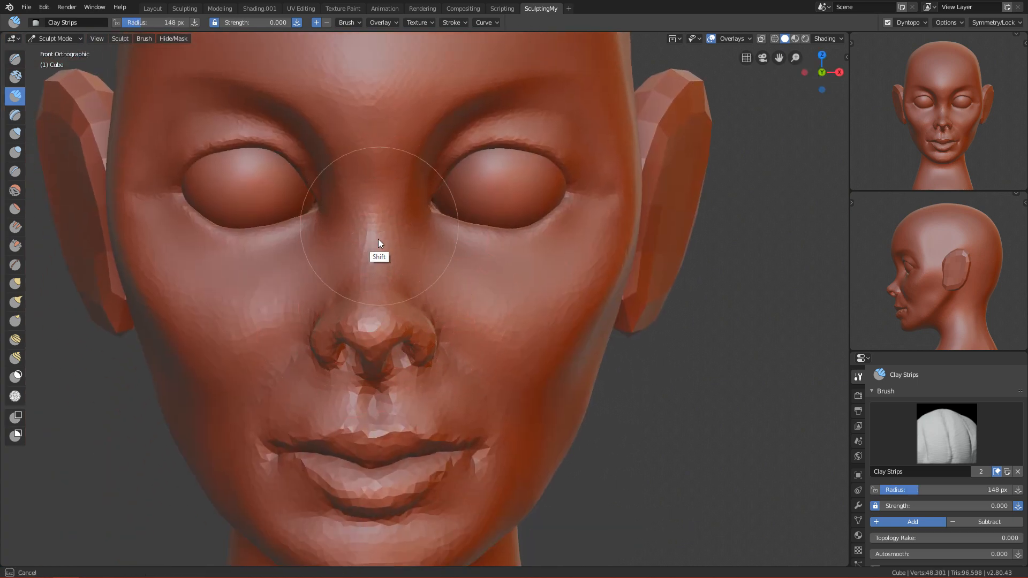
mouse_move(375, 353)
left_mouse_down("shift")
mouse_move(374, 381)
mouse_move(370, 338)
left_mouse_up("shift")
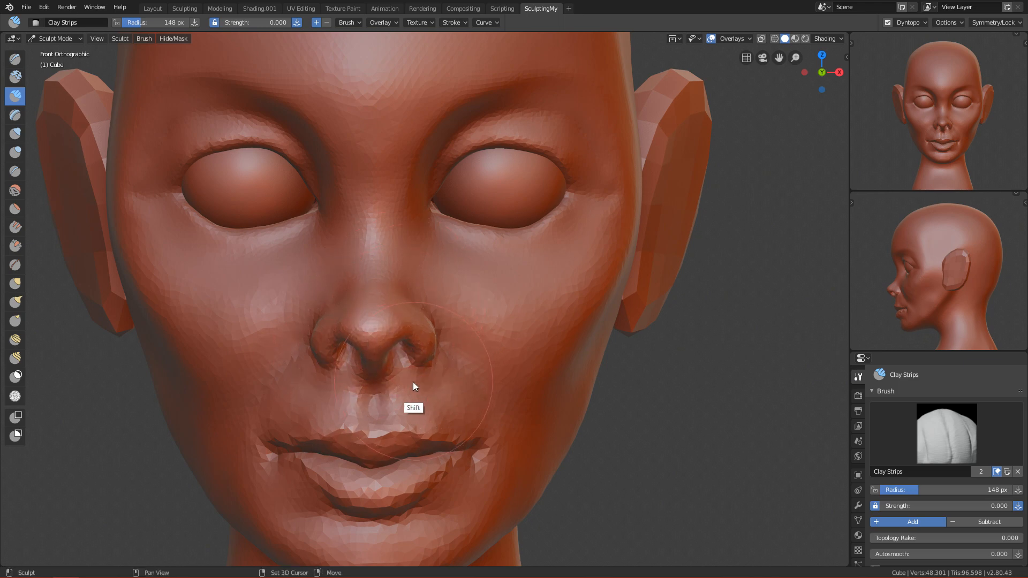
Set the brush radius to 169 px and refine and smooth the mesh around the lips and mouth corners.
left_click_drag(419, 404, 445, 284, "alt+shift")
key("f")
left_click(484, 308)
mouse_move(395, 338)
left_mouse_down()
mouse_move(375, 310)
mouse_move(486, 293)
mouse_move(454, 383)
mouse_move(300, 336)
mouse_move(311, 337)
left_mouse_up()
mouse_move(484, 346)
left_mouse_down("shift")
mouse_move(512, 330)
mouse_move(509, 346)
left_mouse_up("shift")
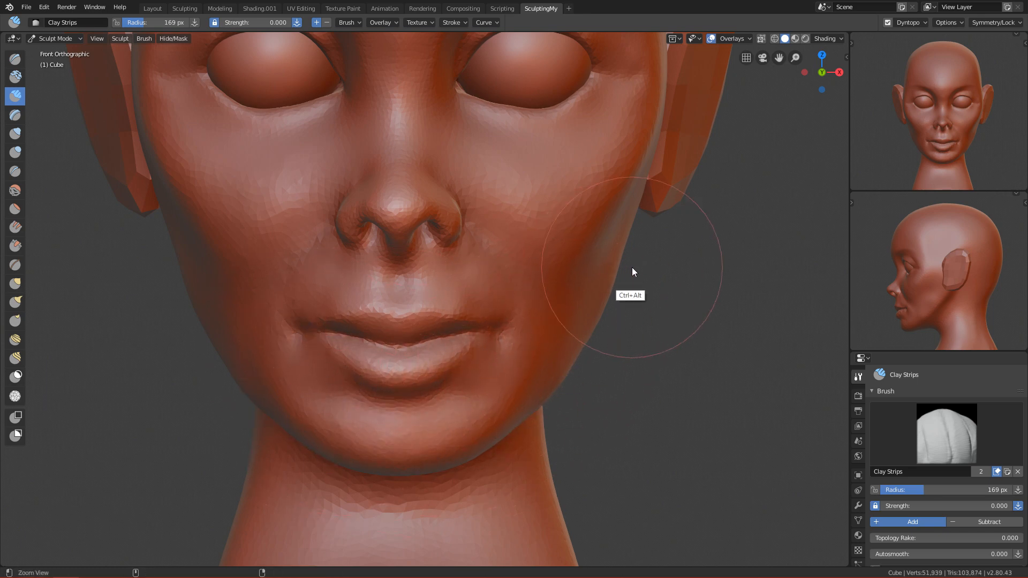
Enlarge the brush radius to 214 px and smooth the lower cheek and the area beside the nose.
scroll(580, 374, "down", 4)
scroll(539, 345, "up", 3)
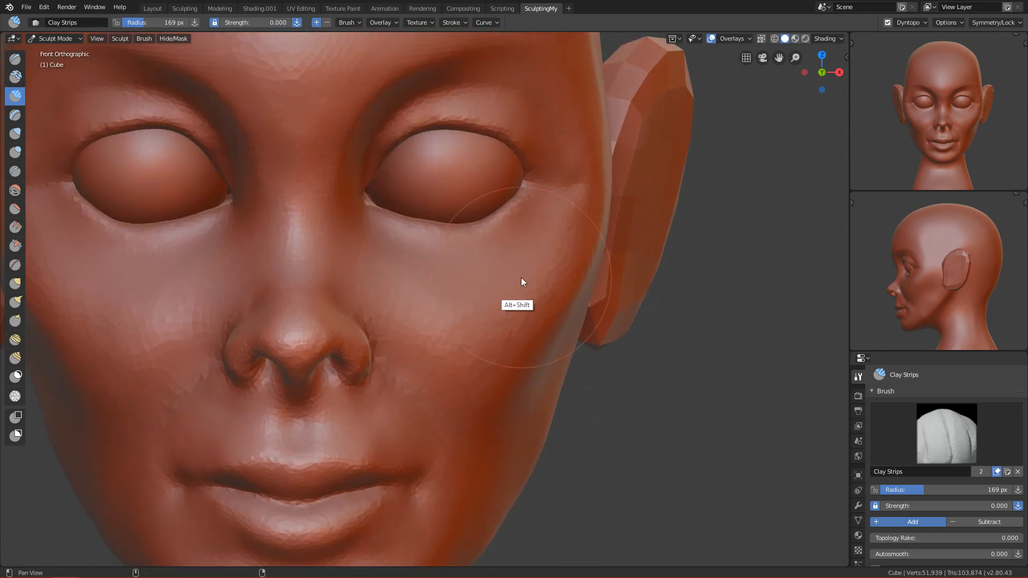
scroll(521, 278, "up", 2)
key("f")
left_click(491, 432)
mouse_move(475, 390)
left_mouse_down("shift")
mouse_move(389, 406)
mouse_move(362, 341)
left_mouse_up("shift")
scroll(549, 400, "down", 2)
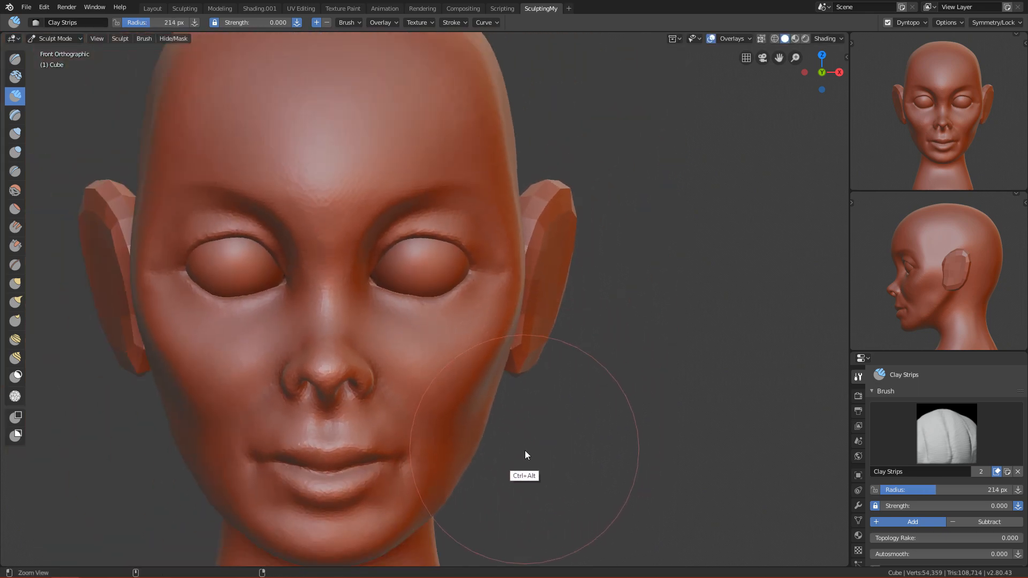
Switch to the Crease brush at 133 px radius and raise the inner part of the lower eyelid rim.
scroll(550, 327, "up", 2)
scroll(460, 240, "up", 3)
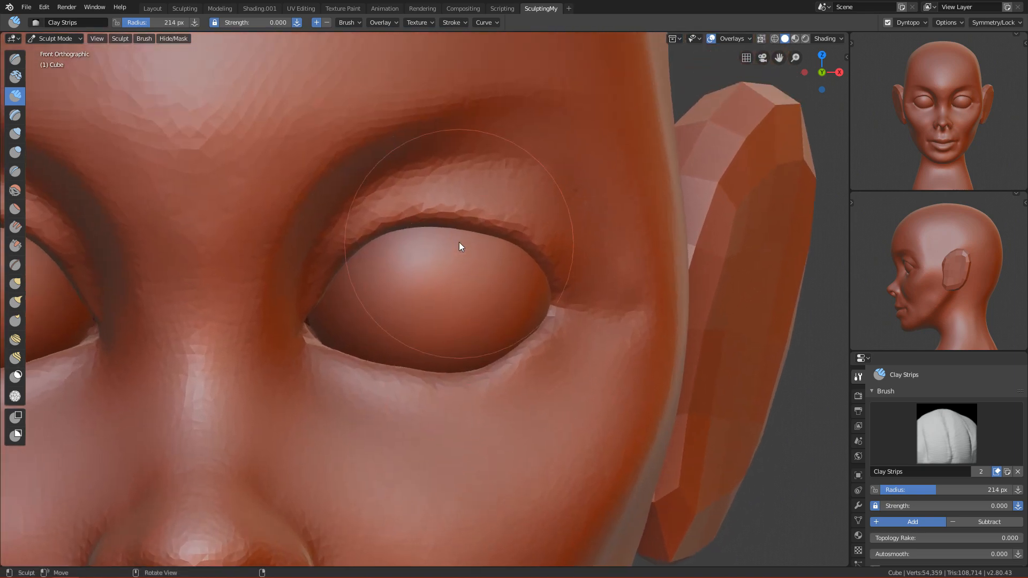
key("shift+c")
key("f")
left_click(406, 327)
left_click_drag(453, 426, 462, 360, "ctrl+alt")
mouse_move(484, 393)
left_mouse_down("alt")
mouse_move(475, 407)
mouse_move(441, 375)
mouse_move(580, 311)
mouse_move(614, 328)
left_mouse_up("alt")
key("f")
left_click(605, 309)
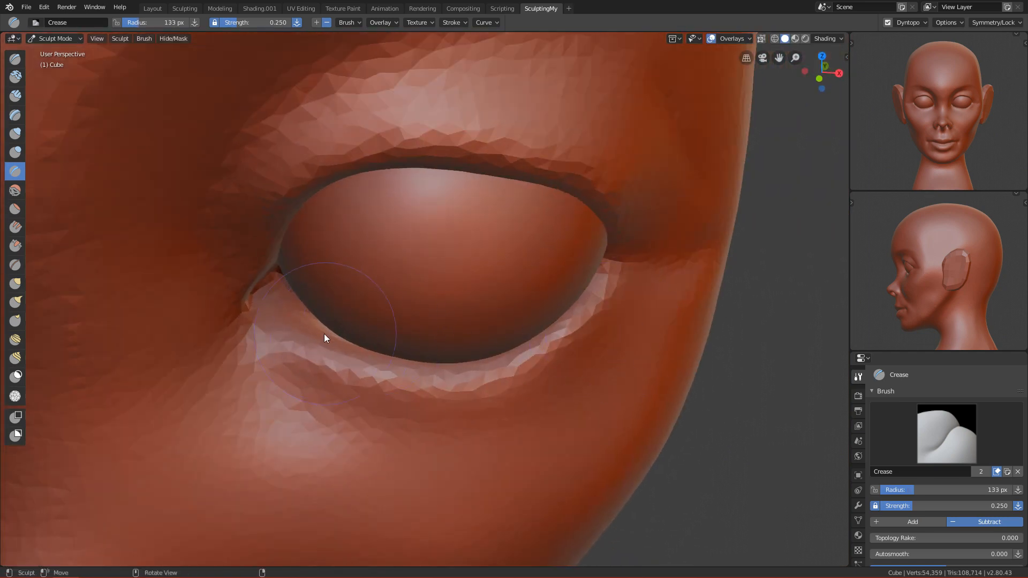
left_click_drag(284, 314, 398, 361, "ctrl")
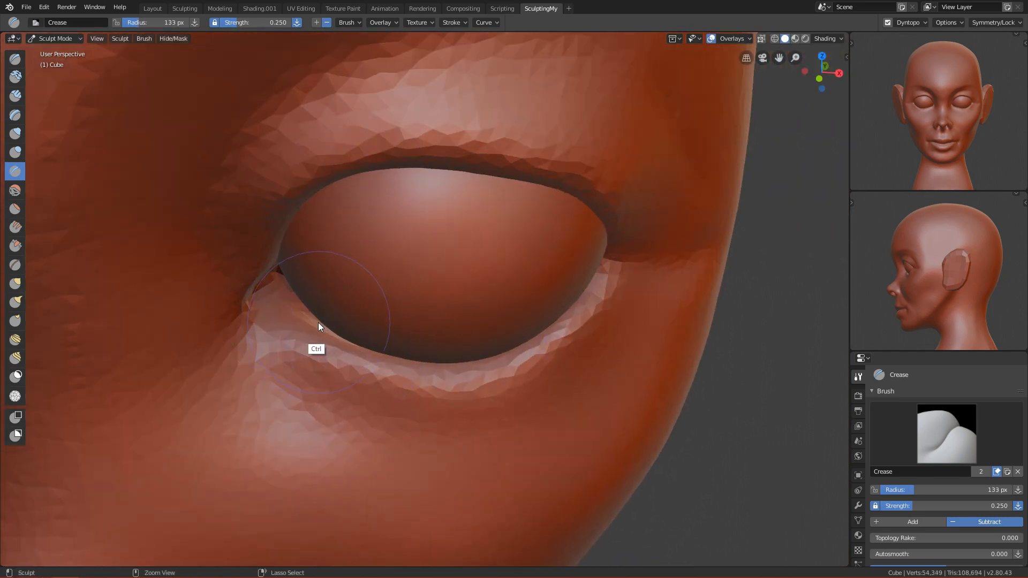
Raise the rest of the lower eyelid rim up to the outer eye corner with inverted Crease strokes.
left_click_drag(344, 351, 497, 368, "ctrl")
left_click_drag(393, 373, 587, 335, "ctrl")
left_click_drag(498, 358, 615, 303, "ctrl")
left_click_drag(581, 345, 501, 375, "alt")
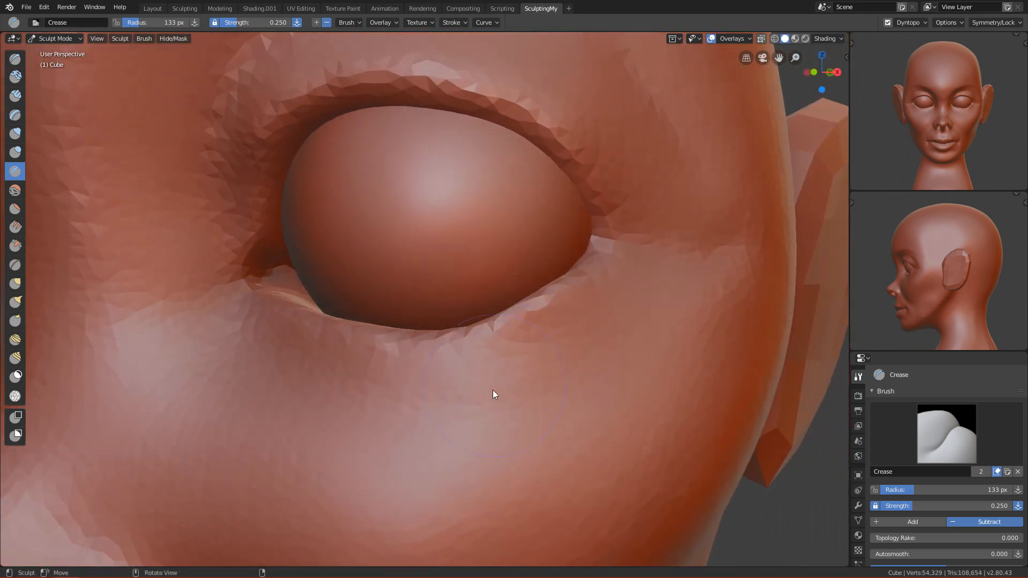
key("KP_1")
left_click_drag(483, 409, 471, 305, "alt+shift")
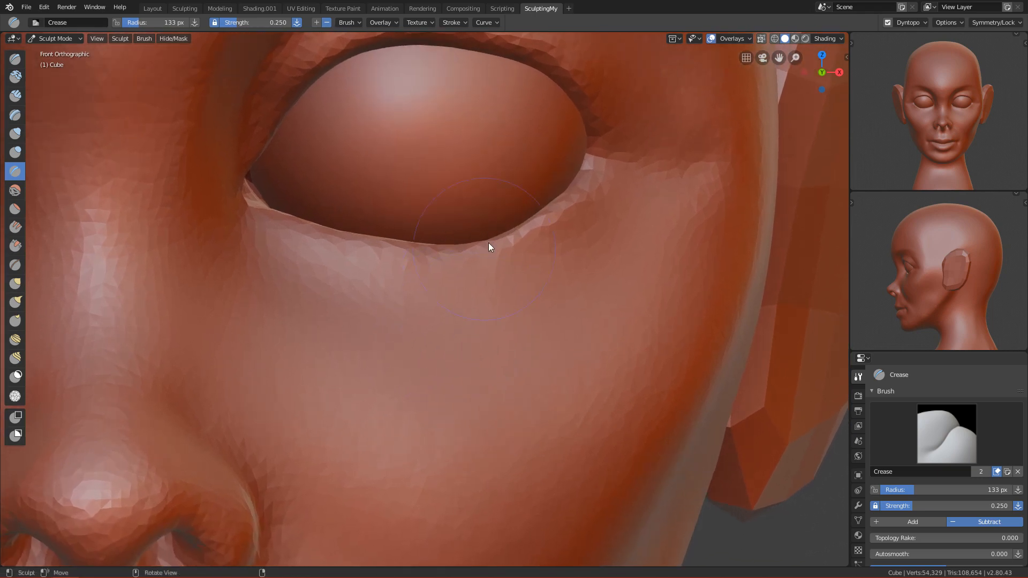
Set the Crease radius to 90 px and raise the rim of the upper eyelid with inverted strokes.
left_click_drag(537, 249, 455, 211, "ctrl+alt")
left_click_drag(432, 179, 449, 310, "alt+shift")
mouse_move(449, 310)
left_mouse_down("ctrl+alt")
mouse_move(445, 249)
mouse_move(410, 190)
mouse_move(368, 191)
mouse_move(287, 254)
mouse_move(316, 227)
mouse_move(296, 266)
left_mouse_up("ctrl+alt")
key("f")
left_click(363, 191)
key("f")
left_click(455, 179)
mouse_move(404, 175)
left_mouse_down("ctrl")
mouse_move(456, 176)
mouse_move(592, 216)
mouse_move(569, 174)
left_mouse_up("ctrl")
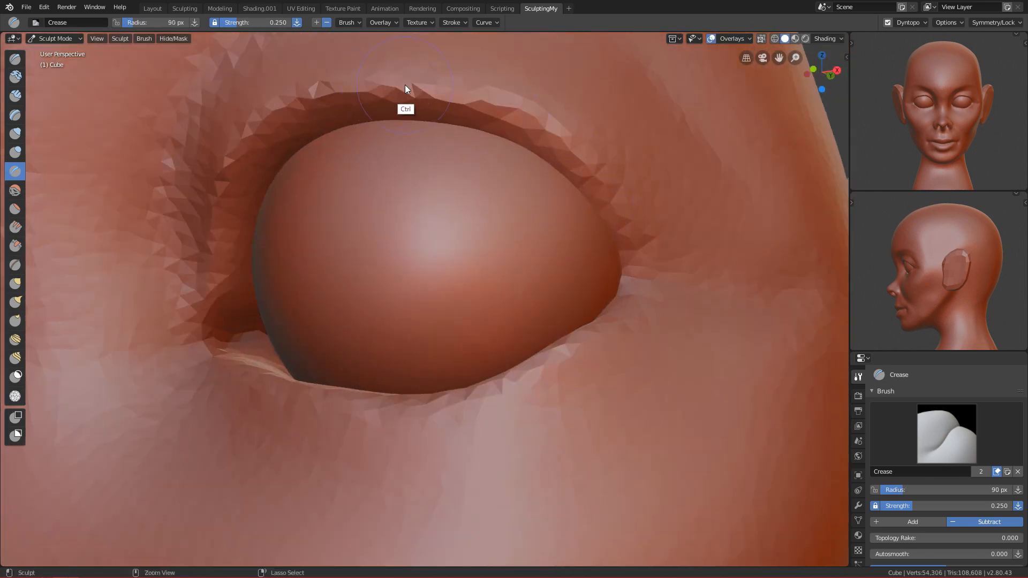
left_click_drag(659, 282, 589, 258, "alt")
Carve into the inner corner of the eye with the Draw brush at 60 px radius.
key("x")
mouse_move(491, 303)
left_mouse_down("alt")
mouse_move(456, 313)
mouse_move(479, 305)
left_mouse_up("alt")
key("f")
left_click(484, 294)
middle_click_drag(486, 292, 295, 332, "ctrl")
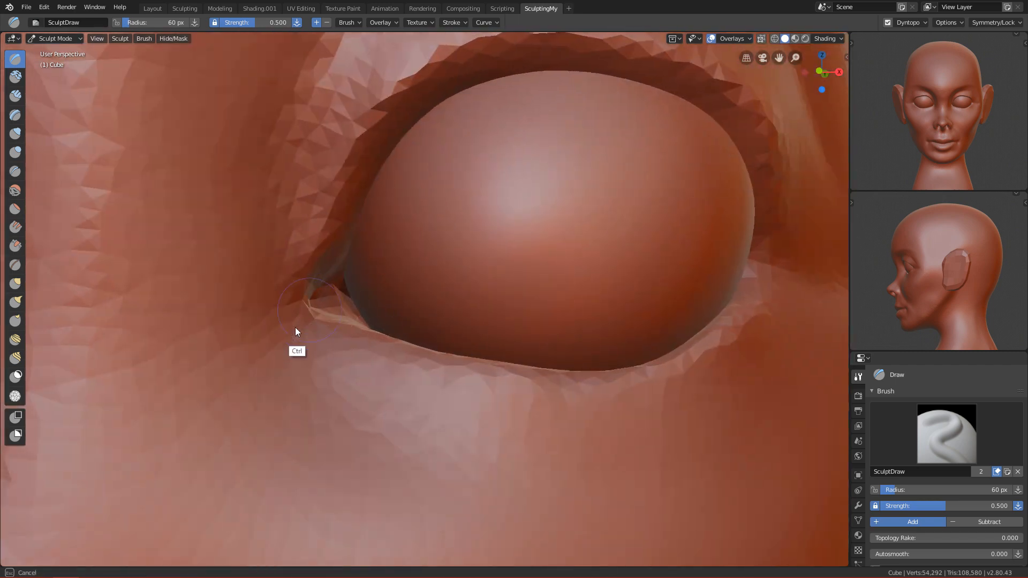
mouse_move(314, 314)
left_mouse_down("ctrl")
mouse_move(391, 410)
mouse_move(391, 323)
mouse_move(314, 317)
left_mouse_up("ctrl")
Smooth the carved inner corner of the eye.
key("KP_1")
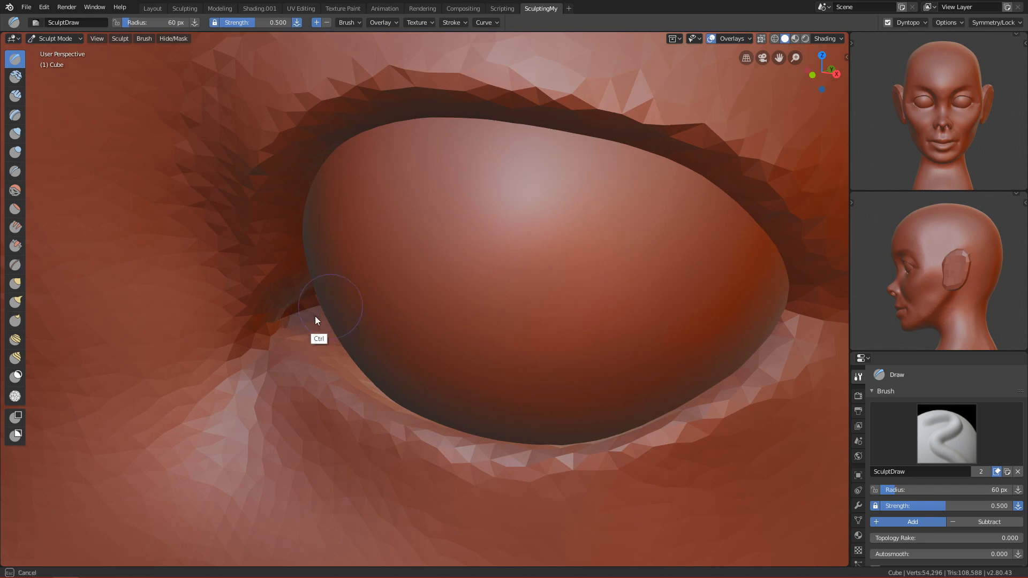
key("KP_1")
left_click_drag(453, 320, 322, 340, "ctrl+alt")
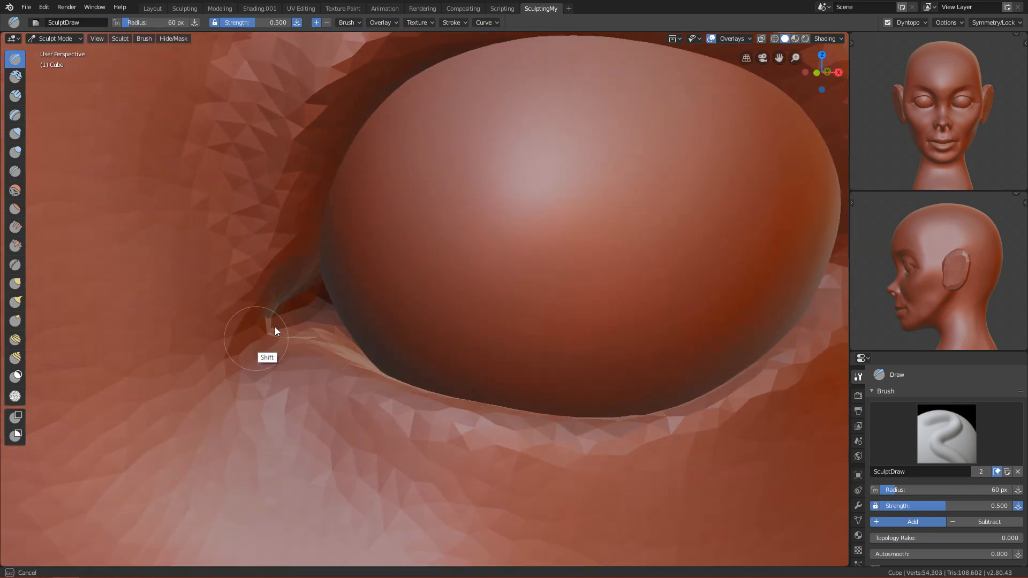
key("KP_1")
left_click_drag(383, 375, 420, 560, "ctrl+alt")
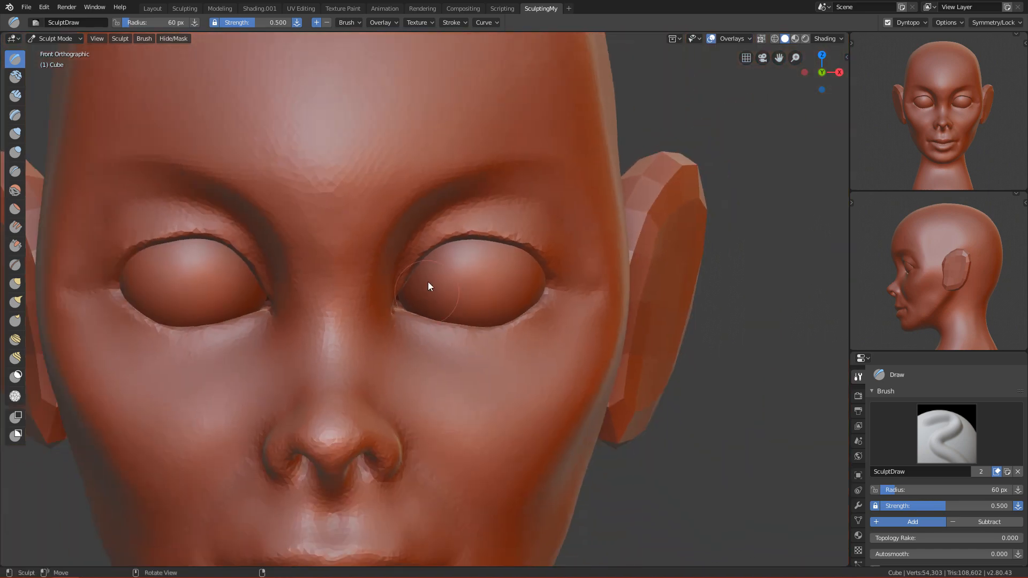
Resize the brush and smooth the inner end of the brow beside the bridge of the nose.
key("f")
left_click(390, 195)
mouse_move(369, 183)
left_mouse_down("shift")
mouse_move(367, 195)
mouse_move(306, 222)
mouse_move(422, 88)
mouse_move(351, 211)
left_mouse_up("shift")
left_click_drag(437, 226, 419, 165, "ctrl+alt")
Pinch the eye socket edge from the inner eye corner up along the brow with the Pinch brush at 74 px.
key("p")
left_click_drag(400, 227, 396, 286, "alt+shift")
key("f")
left_click(380, 224)
left_click_drag(382, 222, 364, 294, "alt+shift")
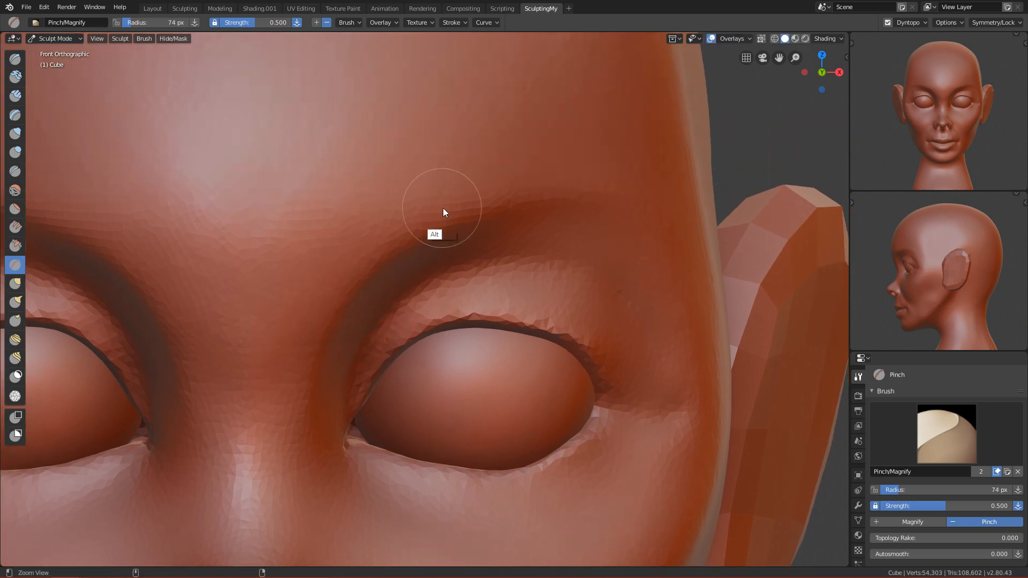
left_click_drag(463, 206, 467, 217, "ctrl+alt")
mouse_move(329, 374)
left_mouse_down()
mouse_move(429, 239)
mouse_move(590, 210)
left_mouse_up()
Resize the Pinch brush and sharpen the brow with further strokes from its inner end out toward the temple.
left_click_drag(444, 309, 470, 249, "ctrl+alt")
key("f")
left_click(612, 157)
key("f")
left_click(384, 279)
mouse_move(379, 281)
left_mouse_down()
mouse_move(451, 205)
mouse_move(580, 163)
left_mouse_up()
key("f")
left_click(653, 162)
left_click_drag(458, 193, 741, 193)
Set the Pinch radius to 82 px and pinch the upper eyelid fold from the inner to the outer corner.
left_click_drag(622, 197, 478, 167, "alt+shift")
mouse_move(476, 211)
left_mouse_down("alt")
mouse_move(395, 271)
mouse_move(390, 255)
mouse_move(366, 280)
mouse_move(413, 252)
mouse_move(369, 252)
mouse_move(303, 283)
mouse_move(328, 200)
left_mouse_up("alt")
key("f")
left_click(299, 280)
key("f")
left_click(324, 206)
mouse_move(255, 316)
left_mouse_down()
mouse_move(347, 185)
mouse_move(436, 150)
mouse_move(521, 146)
mouse_move(672, 178)
left_mouse_up()
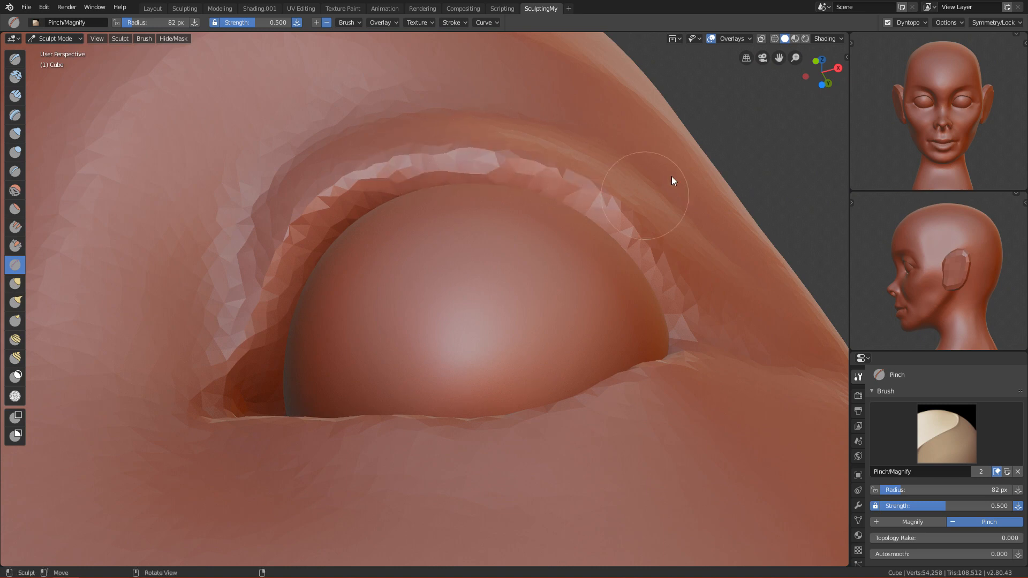
Pinch the upper lid's outer corner and the lower eyelid rim at 82 px, then smooth just below the lower lid.
left_click_drag(620, 199, 679, 298)
mouse_move(658, 258)
left_mouse_down("alt")
mouse_move(591, 415)
mouse_move(592, 300)
left_mouse_up("alt")
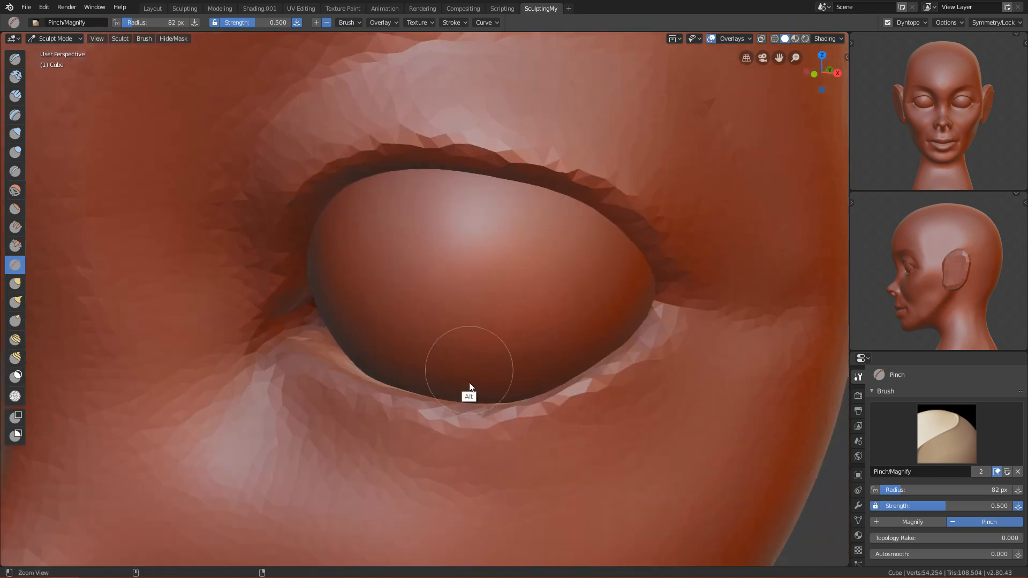
left_click_drag(470, 385, 465, 371, "ctrl+alt")
mouse_move(305, 370)
left_mouse_down()
mouse_move(468, 423)
mouse_move(625, 388)
left_mouse_up()
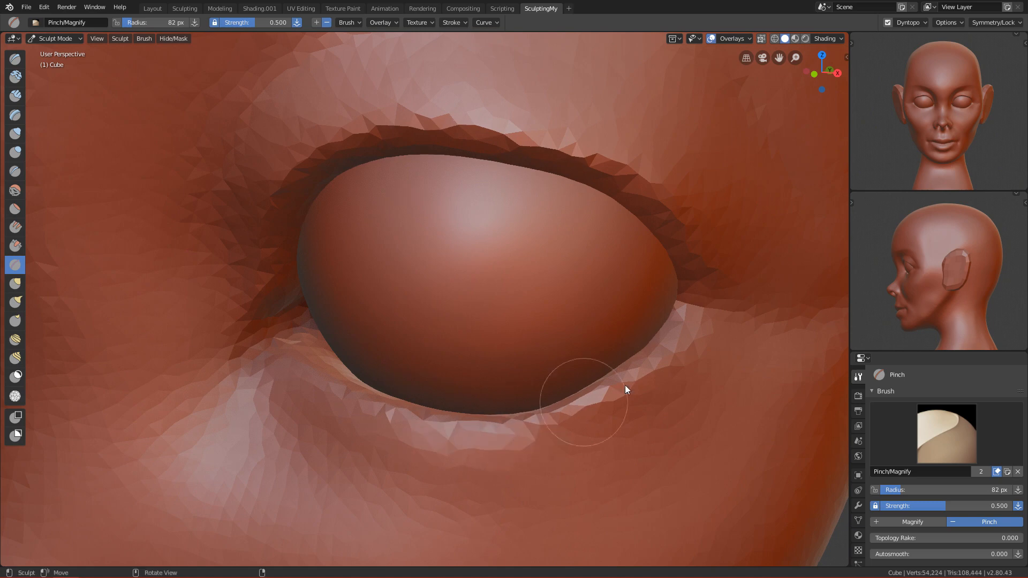
mouse_move(480, 445)
left_mouse_down()
mouse_move(715, 345)
mouse_move(549, 442)
left_mouse_up()
mouse_move(501, 447)
left_mouse_down("shift")
mouse_move(555, 448)
mouse_move(352, 433)
left_mouse_up("shift")
Return to the front view of the whole head and reduce the Pinch brush radius to 37 px.
key("KP_1")
left_click_drag(504, 408, 496, 519, "ctrl+alt")
left_click_drag(506, 456, 577, 320, "ctrl+alt")
key("f")
left_click(568, 323)
mouse_move(555, 362)
left_mouse_down()
mouse_move(621, 316)
mouse_move(589, 348)
mouse_move(592, 390)
mouse_move(493, 520)
left_mouse_up()
key("f")
left_click(557, 367)
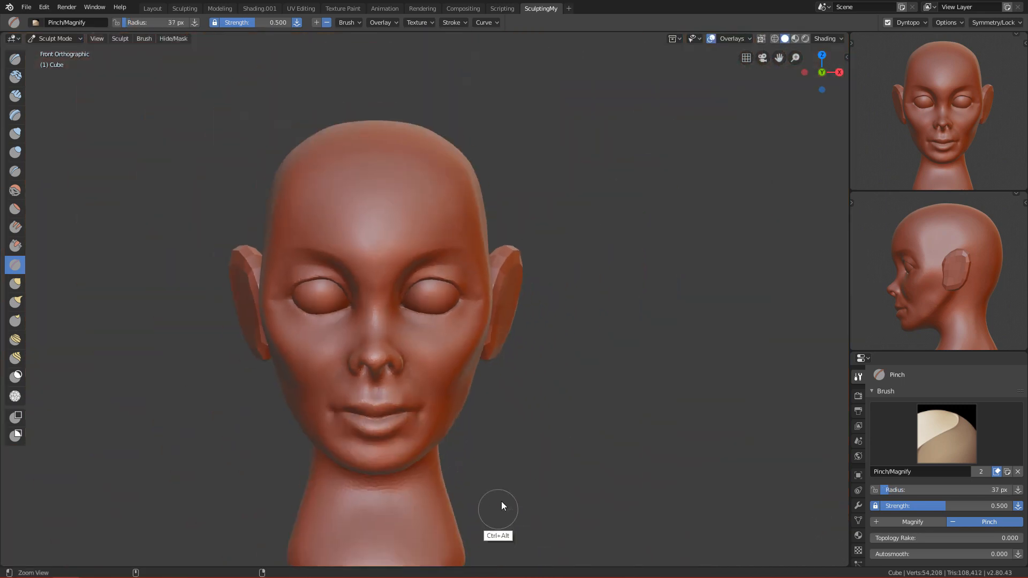
Raise the edge of the upper eyelid slightly from the front with the Grab brush at 218 px.
mouse_move(499, 471)
left_mouse_down("ctrl+alt")
mouse_move(528, 378)
mouse_move(523, 258)
mouse_move(474, 342)
mouse_move(461, 335)
mouse_move(465, 285)
left_mouse_up("ctrl+alt")
key("g")
mouse_move(428, 191)
left_mouse_down("ctrl+alt")
mouse_move(416, 206)
mouse_move(458, 275)
mouse_move(462, 228)
left_mouse_up("ctrl+alt")
key("f")
left_click(427, 173)
key("f")
left_click(415, 167)
mouse_move(385, 284)
left_mouse_down()
mouse_move(384, 294)
mouse_move(449, 271)
mouse_move(419, 402)
mouse_move(467, 274)
mouse_move(554, 181)
left_mouse_up()
key("f")
left_click(465, 139)
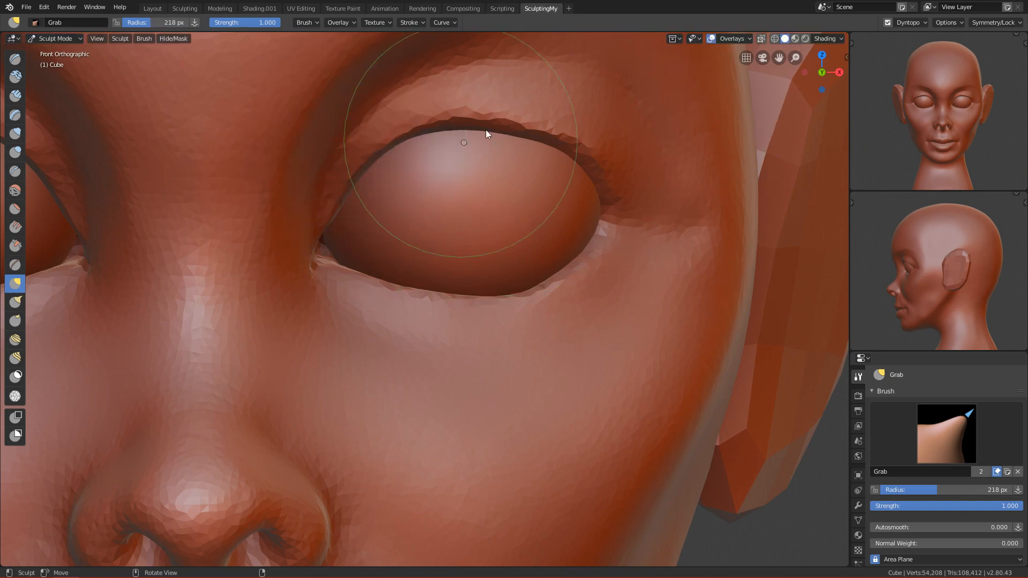
left_click_drag(509, 119, 510, 111)
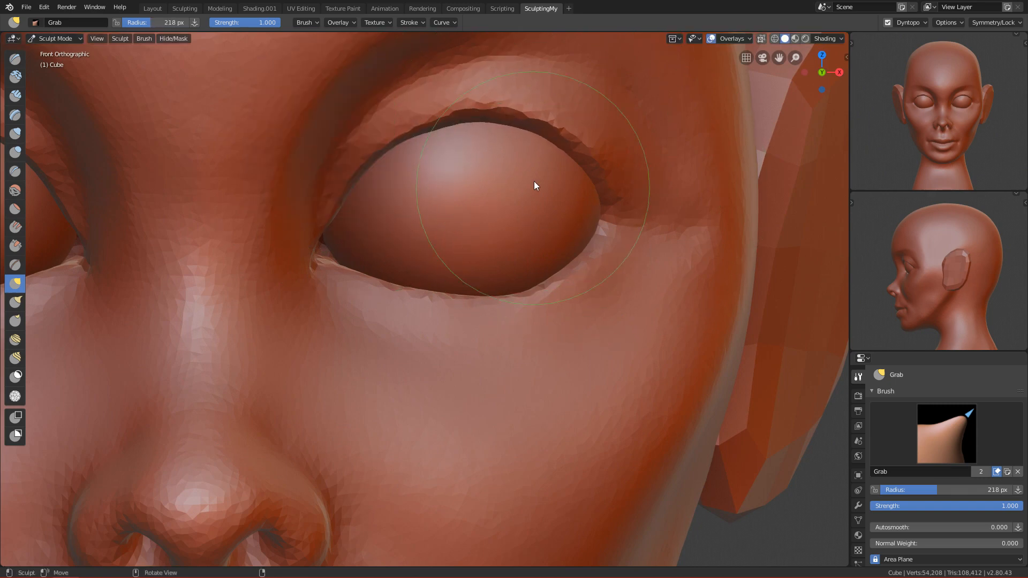
Carve the groove where the nostril wing meets the cheek with the Crease brush at 110 px.
mouse_move(468, 278)
left_mouse_down("ctrl+alt")
mouse_move(420, 402)
mouse_move(553, 243)
mouse_move(558, 259)
mouse_move(483, 271)
mouse_move(520, 252)
mouse_move(522, 149)
mouse_move(526, 171)
mouse_move(445, 356)
mouse_move(424, 448)
mouse_move(486, 319)
mouse_move(468, 279)
mouse_move(457, 409)
mouse_move(425, 218)
mouse_move(444, 361)
mouse_move(390, 300)
left_mouse_up("ctrl+alt")
key("f")
left_click(546, 173)
key("f")
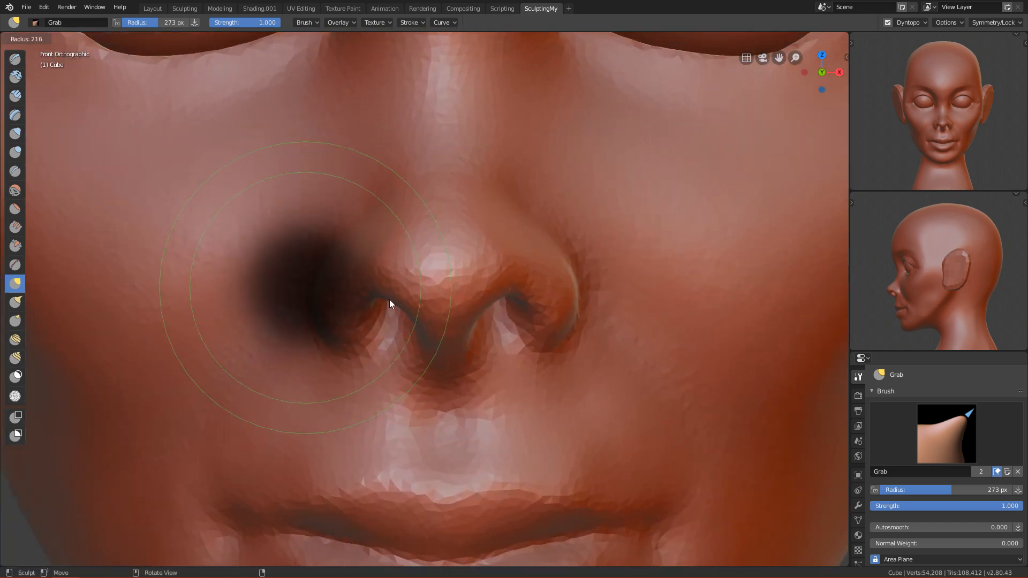
left_click_drag(455, 252, 522, 306, "alt")
key("shift+c")
middle_click_drag(451, 330, 439, 262, "ctrl")
key("f")
left_click(436, 263)
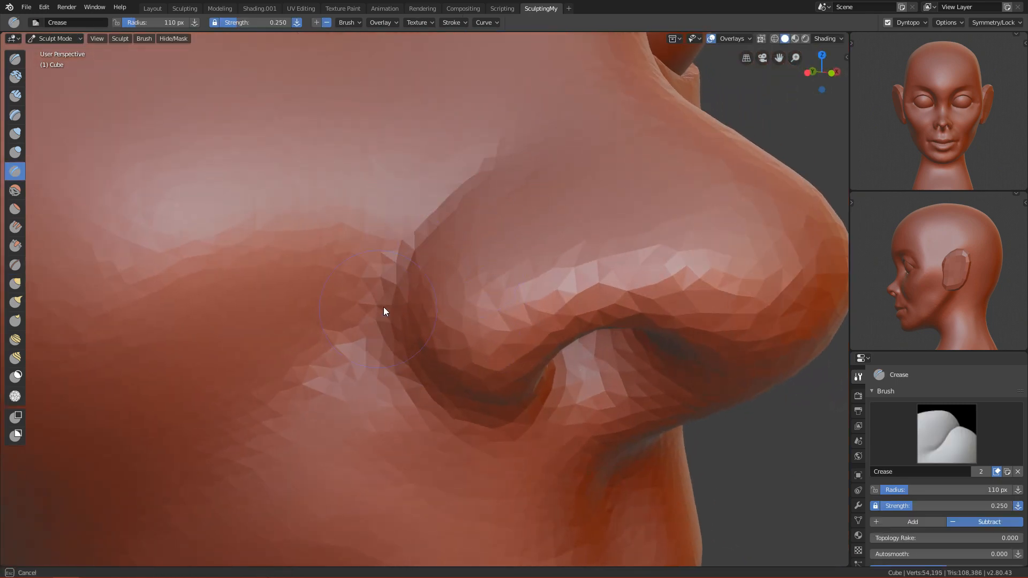
Continue creasing around the base and underside of the nostril wing, then set the Crease radius to 108 px.
left_click_drag(403, 245, 427, 306, "alt")
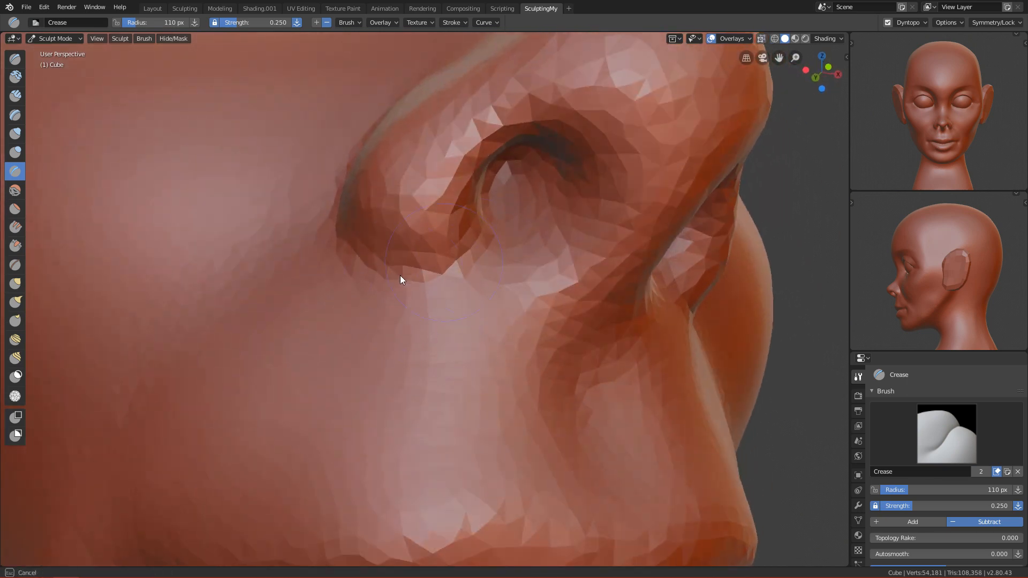
left_click_drag(480, 241, 473, 250)
left_click_drag(473, 250, 439, 272, "alt")
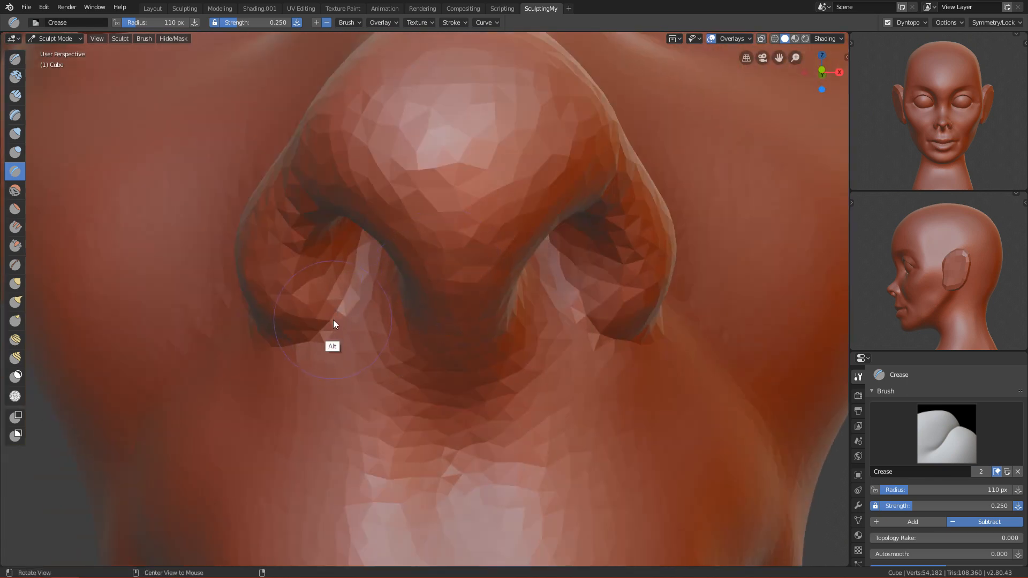
left_click_drag(332, 319, 355, 307, "alt")
mouse_move(397, 273)
left_mouse_down("alt")
mouse_move(473, 232)
mouse_move(512, 235)
left_mouse_up("alt")
key("f")
left_click(537, 297)
key("grave")
left_click(686, 311)
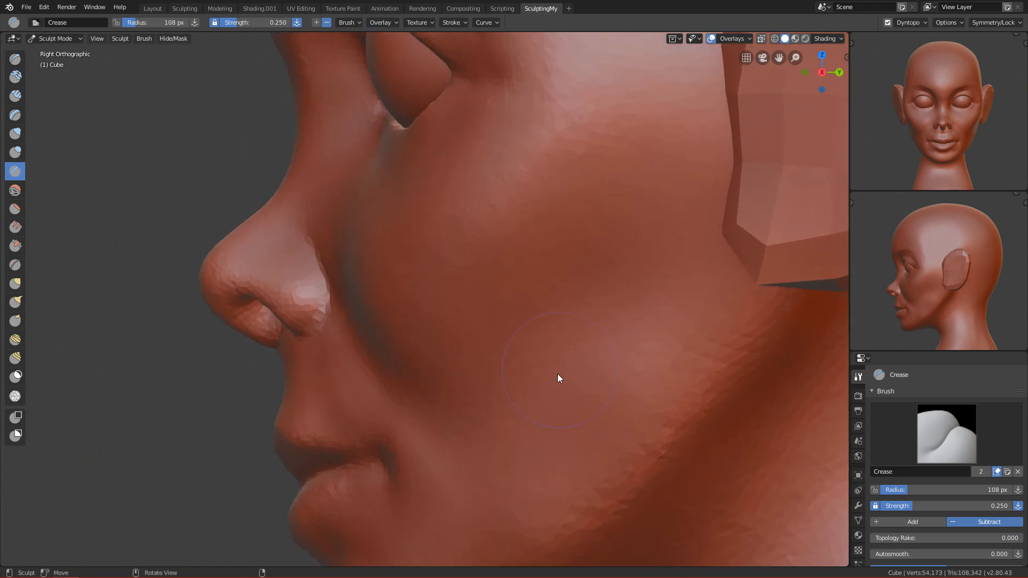
Set the brush radius to 127 px and smooth the tip of the nose from the front.
key("KP_1")
left_click_drag(486, 371, 497, 279, "ctrl+alt")
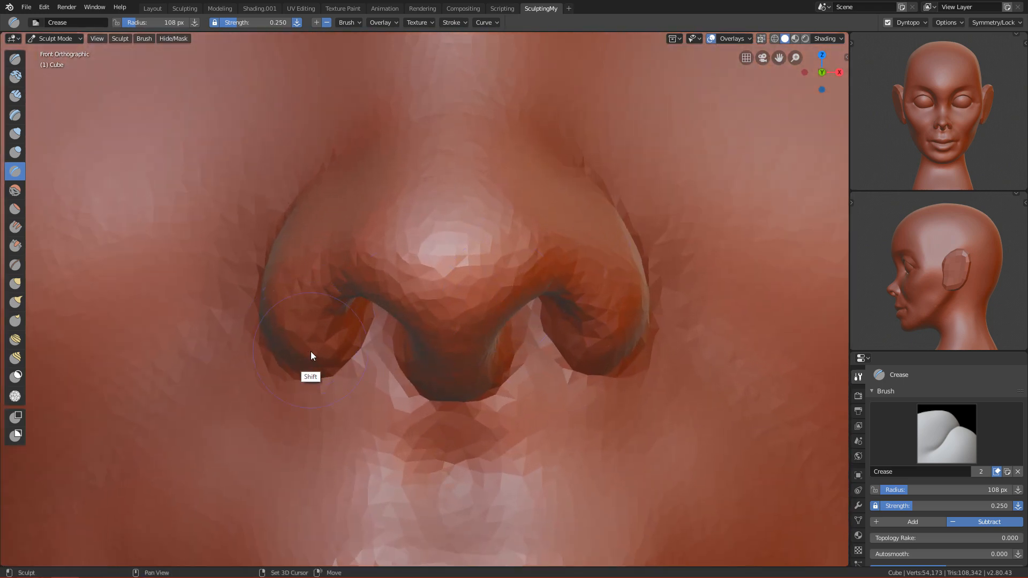
left_click_drag(482, 200, 484, 189, "ctrl+alt")
key("f")
left_click(499, 204)
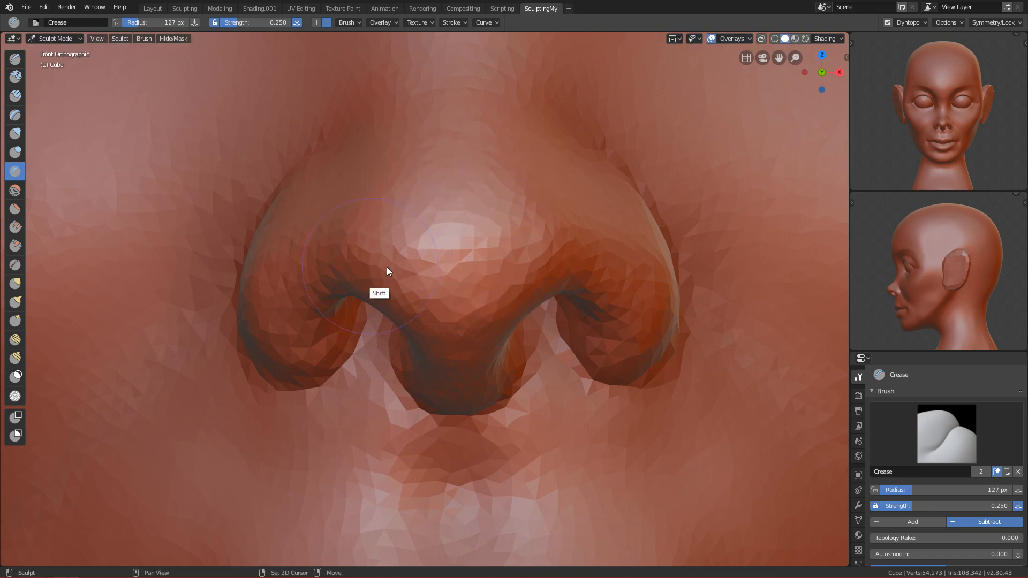
left_click_drag(491, 271, 503, 268, "shift")
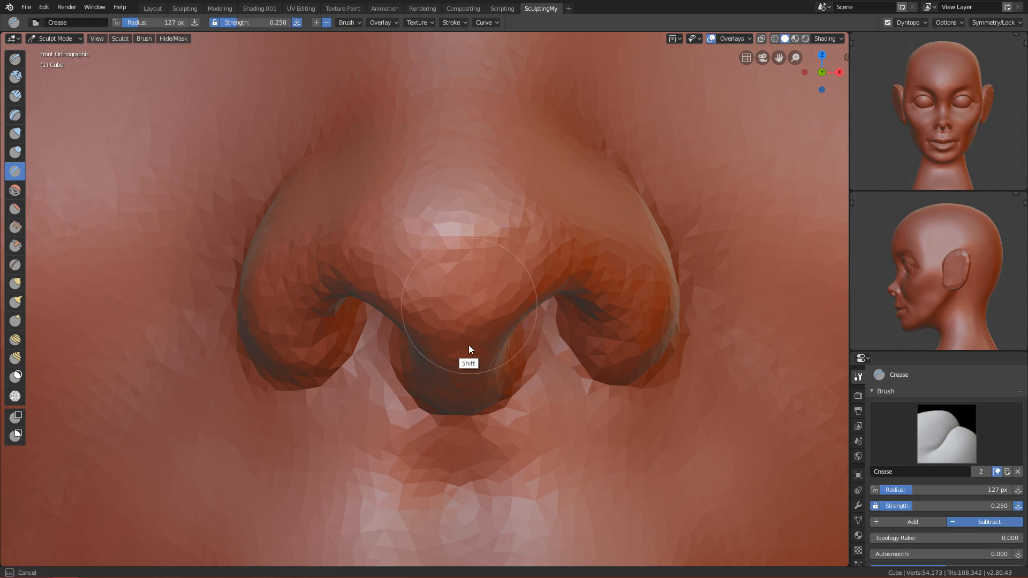
left_click_drag(468, 344, 469, 348, "shift")
Adjust the face profile in the right side view with the Grab brush at 362 px.
key("KP_3")
left_click_drag(570, 282, 535, 396, "ctrl+alt")
left_click_drag(432, 387, 632, 401, "alt+shift")
mouse_move(500, 398)
left_mouse_down("ctrl+alt")
mouse_move(381, 342)
mouse_move(337, 195)
left_mouse_up("ctrl+alt")
key("g")
key("f")
left_click(417, 256)
key("f")
left_click(416, 264)
left_click_drag(367, 255, 362, 265)
Check the face from the front, save FemaleFace_Tutorial.blend and turn off dynamic topology.
mouse_move(481, 255)
left_mouse_down("ctrl+alt")
mouse_move(466, 336)
mouse_move(432, 388)
mouse_move(415, 484)
mouse_move(437, 407)
mouse_move(443, 447)
mouse_move(441, 417)
mouse_move(551, 370)
mouse_move(467, 378)
mouse_move(454, 435)
left_mouse_up("ctrl+alt")
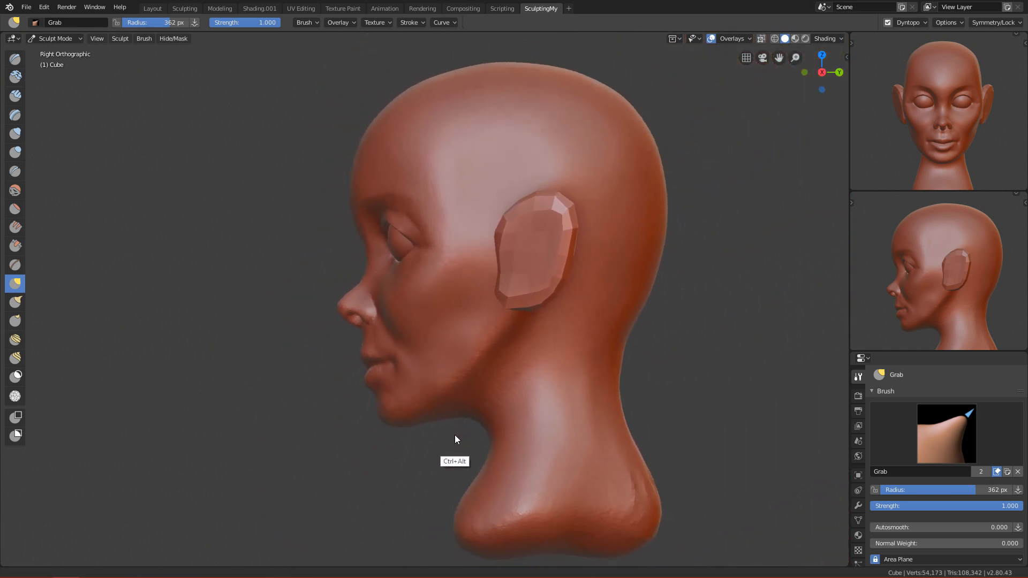
key("KP_1")
left_click_drag(454, 394, 467, 347, "ctrl+alt")
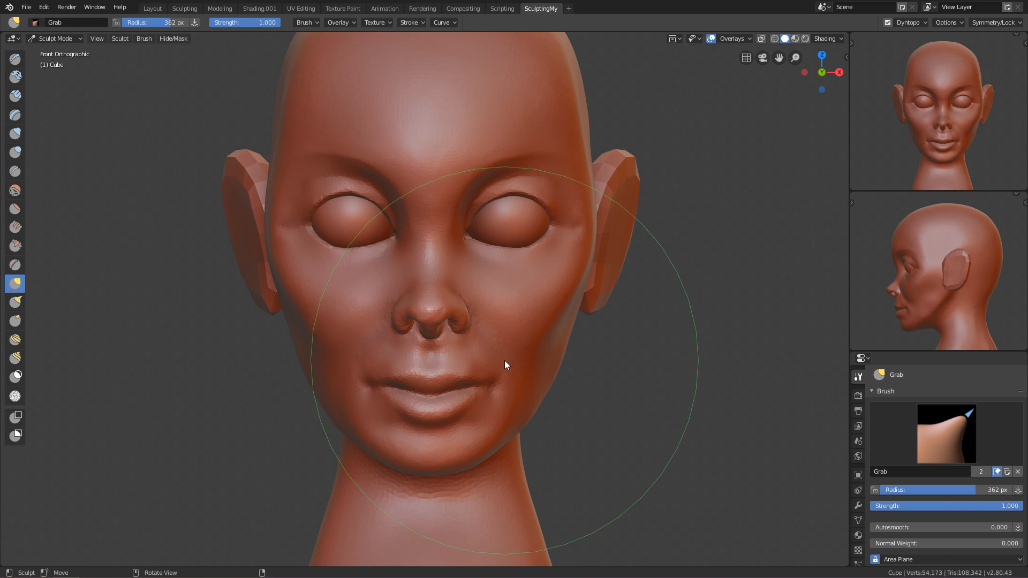
left_click_drag(536, 368, 541, 331, "ctrl+alt")
left_click_drag(537, 295, 495, 330, "alt+shift")
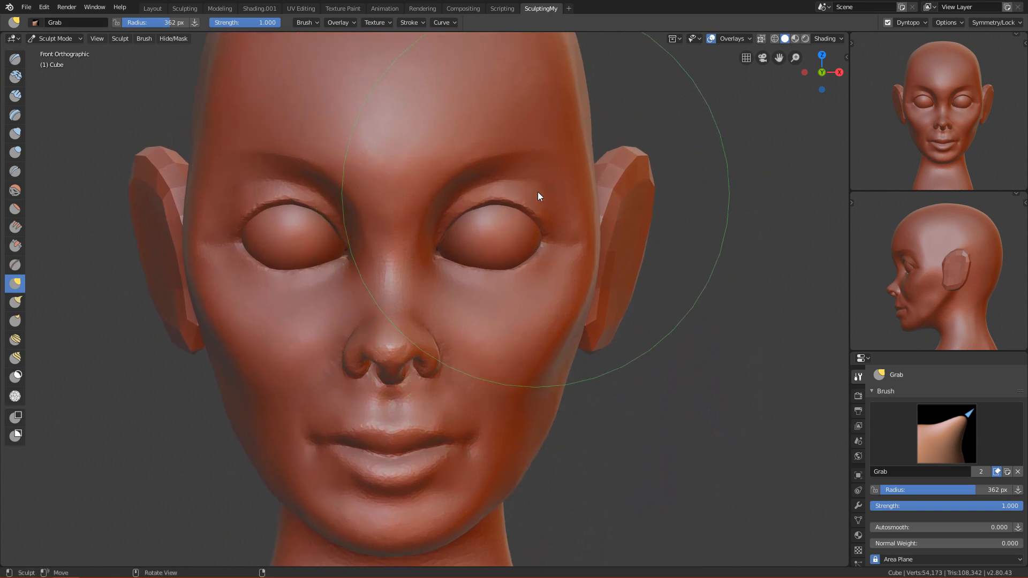
left_click_drag(550, 342, 571, 322, "ctrl+alt")
key("ctrl+s")
key("ctrl+d")
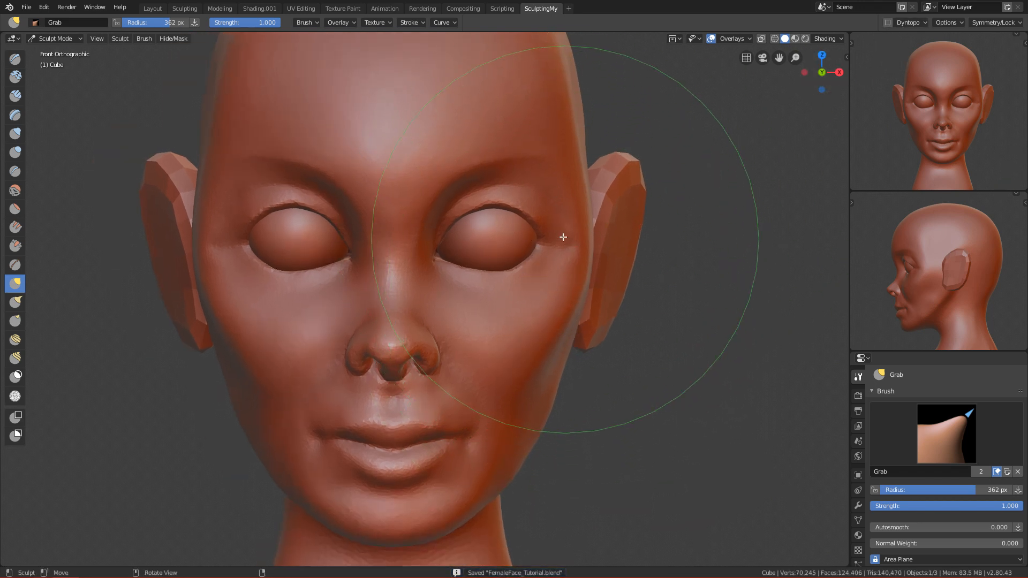
Try to pull the eye openings down with the Grab brush at 500 px.
scroll(513, 271, "up", 1)
key("f")
left_click(564, 254)
key("f")
left_click(560, 224)
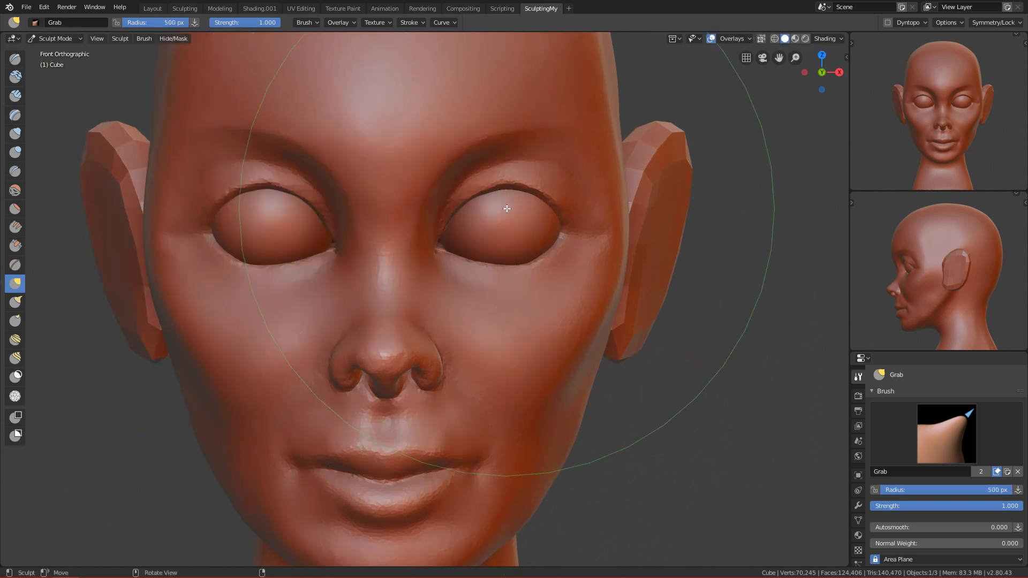
left_click_drag(500, 240, 501, 254)
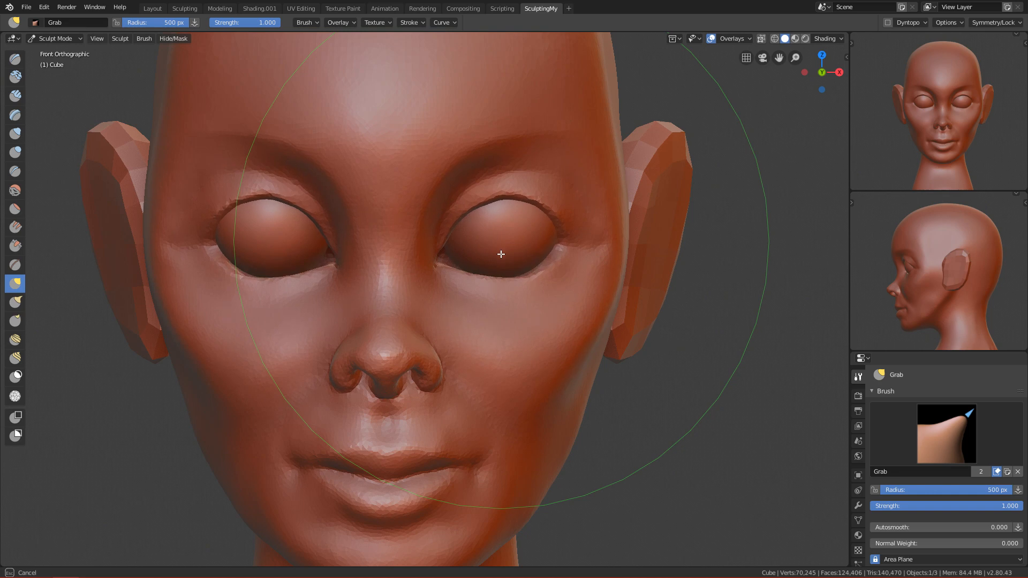
key("ctrl+z")
Lower the eyelids and eye openings on the face with the 500 px Grab brush.
key("f")
left_click(523, 238)
mouse_move(500, 207)
left_mouse_down()
mouse_move(539, 342)
mouse_move(521, 415)
mouse_move(514, 346)
mouse_move(523, 321)
mouse_move(509, 360)
mouse_move(507, 344)
left_mouse_up()
Switch to Object Mode, select the eyeball sphere and move it down in the side view to fit the lids.
key("ctrl+Tab")
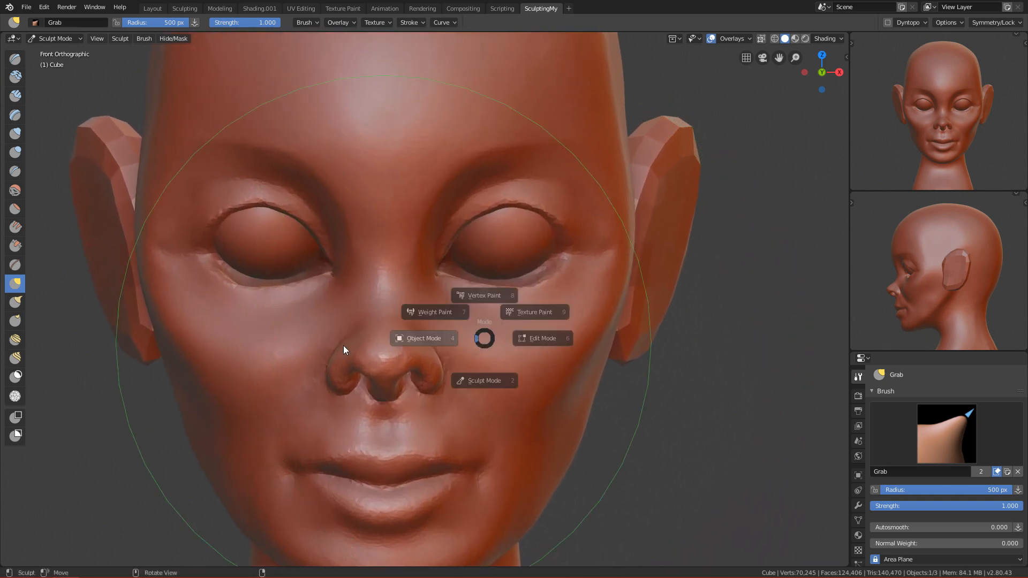
left_click(343, 349)
left_click(544, 252)
key("KP_3")
key("g")
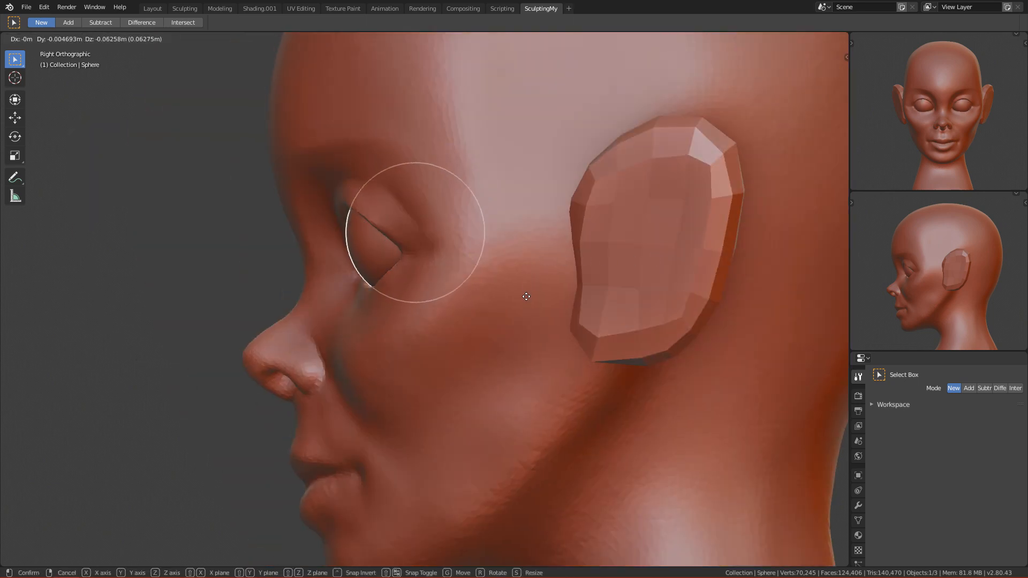
left_click(524, 299)
Check the eyeballs from the front and shift the eyeball slightly in the right side view.
key("KP_1")
scroll(509, 396, "up", 2)
key("KP_3")
key("g")
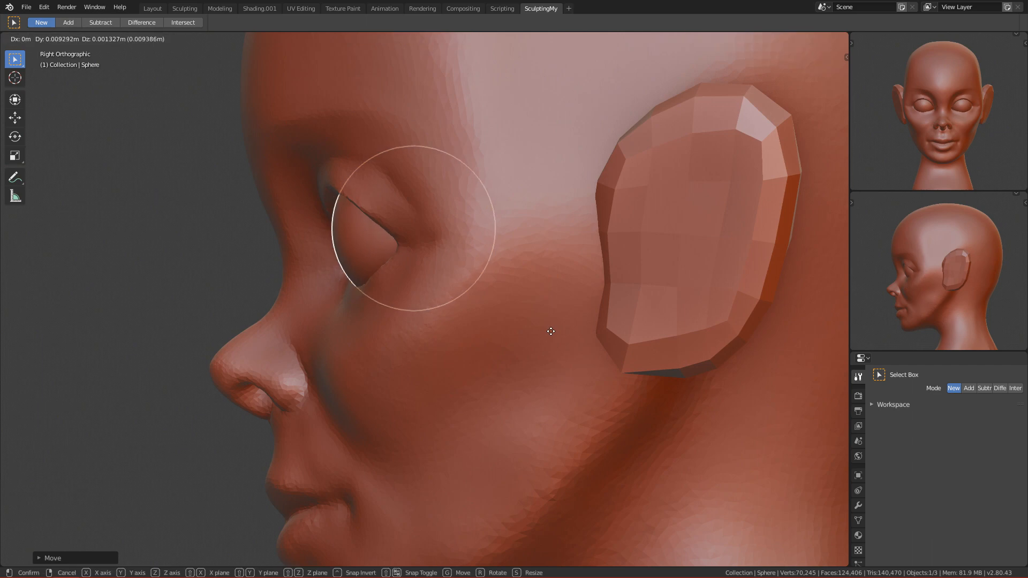
left_click(558, 326)
key("KP_1")
scroll(494, 394, "up", 2)
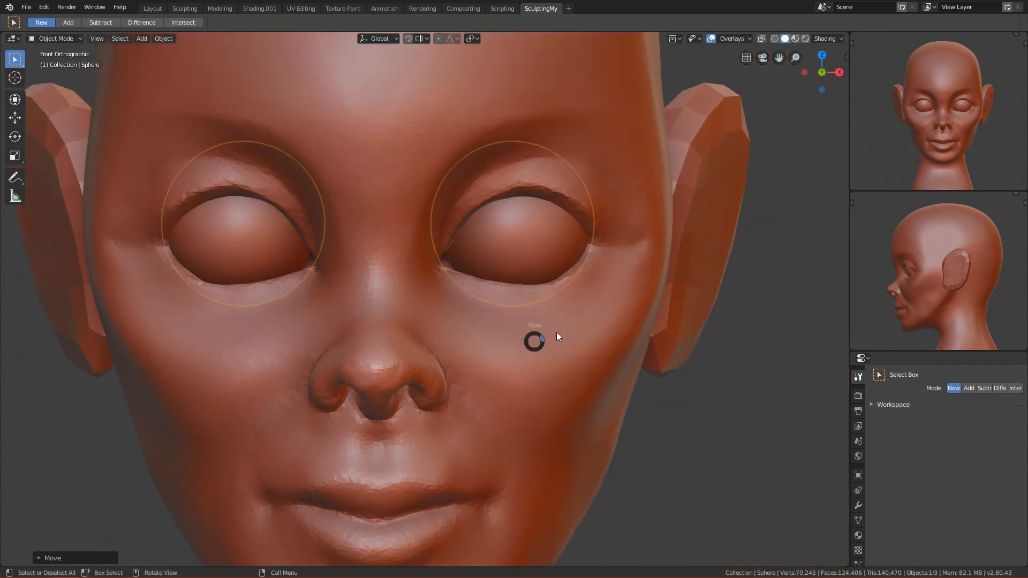
Move the eyeball once more in the side view and check its fit behind the lids from the front.
key("ctrl+KP_1")
left_click_drag(438, 352, 483, 313, "ctrl+alt")
key("KP_3")
left_click_drag(405, 358, 405, 309, "ctrl+alt")
key("g")
left_click_drag(405, 227, 432, 400, "alt+shift")
left_click(416, 191)
key("KP_1")
left_click_drag(487, 378, 541, 332, "ctrl+alt")
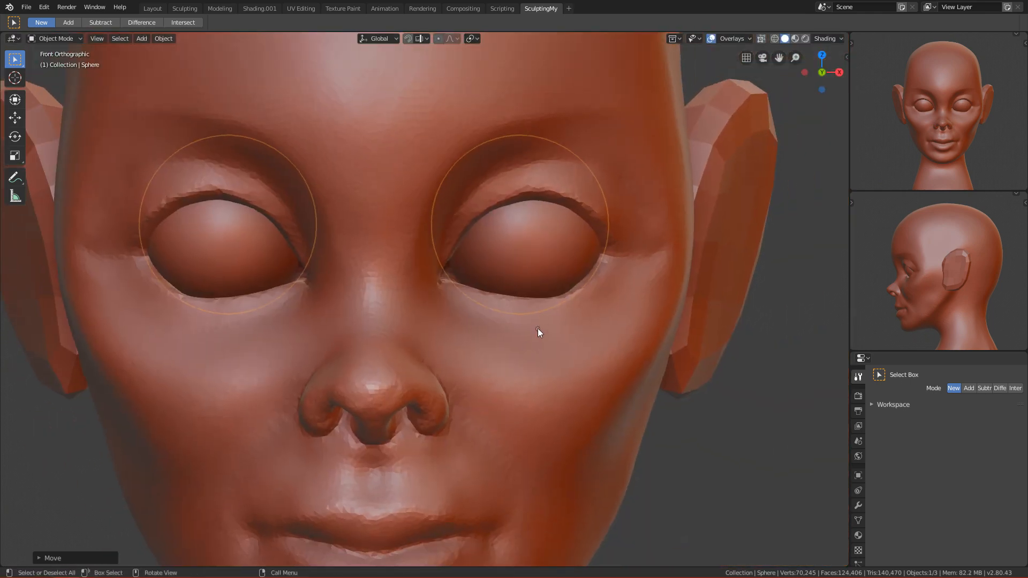
Select the head mesh and return to Sculpt Mode.
left_click(555, 280)
mouse_move(555, 280)
left_mouse_down("ctrl+alt")
mouse_move(519, 403)
mouse_move(553, 337)
mouse_move(541, 418)
mouse_move(416, 322)
left_mouse_up("ctrl+alt")
key("ctrl+Tab")
left_click(522, 393)
In the right side view, grab the area below the inner eye corner and pull it back at 416 px radius.
key("KP_3")
left_click_drag(382, 384, 390, 350, "ctrl+alt")
left_click_drag(416, 354, 453, 314, "alt+shift")
key("f")
left_click(421, 319)
key("f")
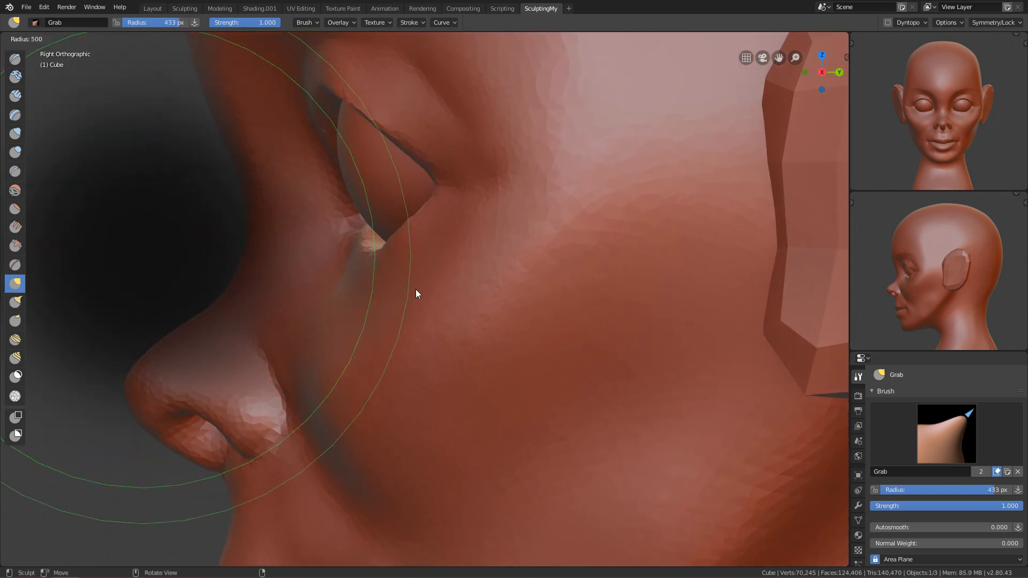
left_click(416, 292)
key("f")
left_click(349, 302)
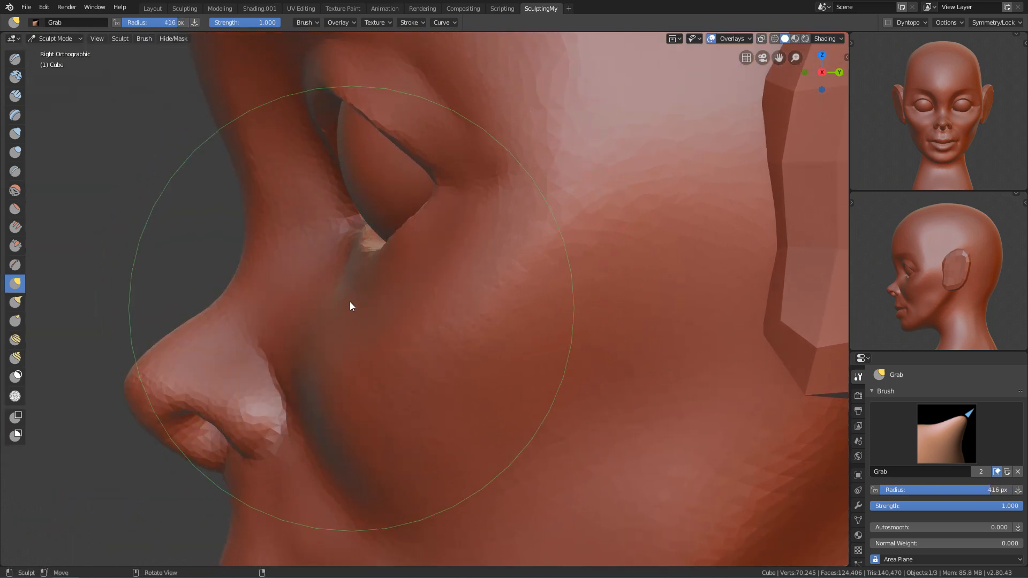
mouse_move(342, 293)
left_mouse_down()
mouse_move(366, 287)
mouse_move(372, 298)
mouse_move(361, 292)
mouse_move(361, 271)
mouse_move(395, 317)
left_mouse_up()
Increase the Grab brush radius to 492 px over the upper eyelid in the side view and readjust its size.
key("f")
left_click(397, 300)
middle_click_drag(370, 180, 383, 275, "shift")
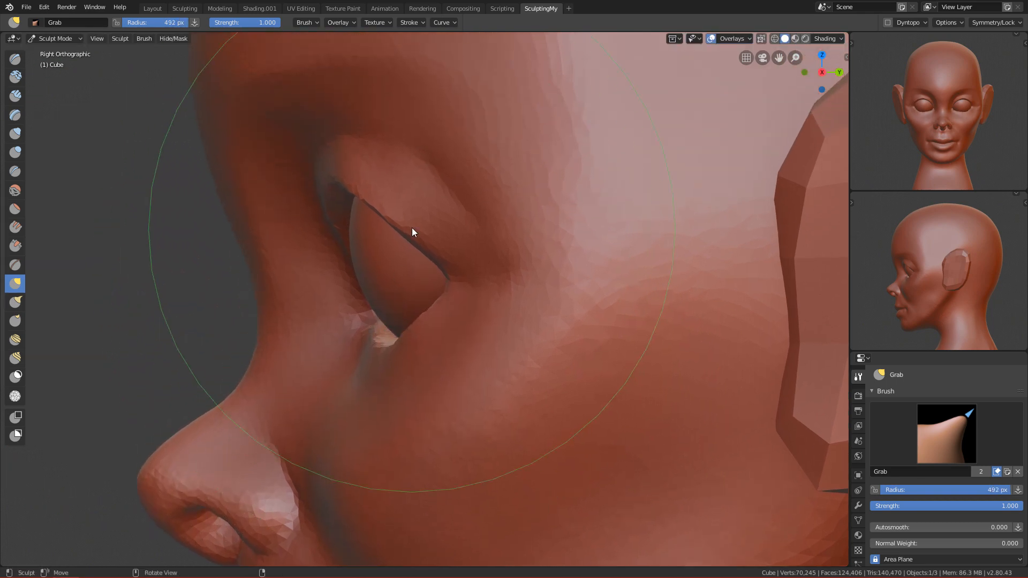
key("f")
left_click(331, 221)
Try to pull the upper eyelids down from the front with the Grab brush at 272 px.
key("KP_1")
key("f")
left_click(571, 203)
key("f")
left_click(581, 191)
left_click_drag(584, 191, 571, 211)
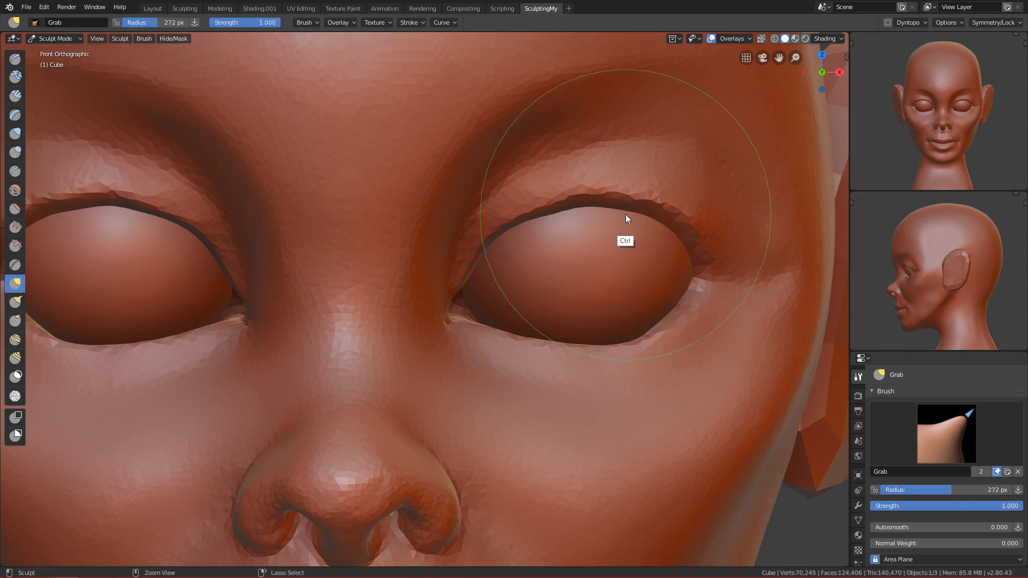
key("ctrl+z")
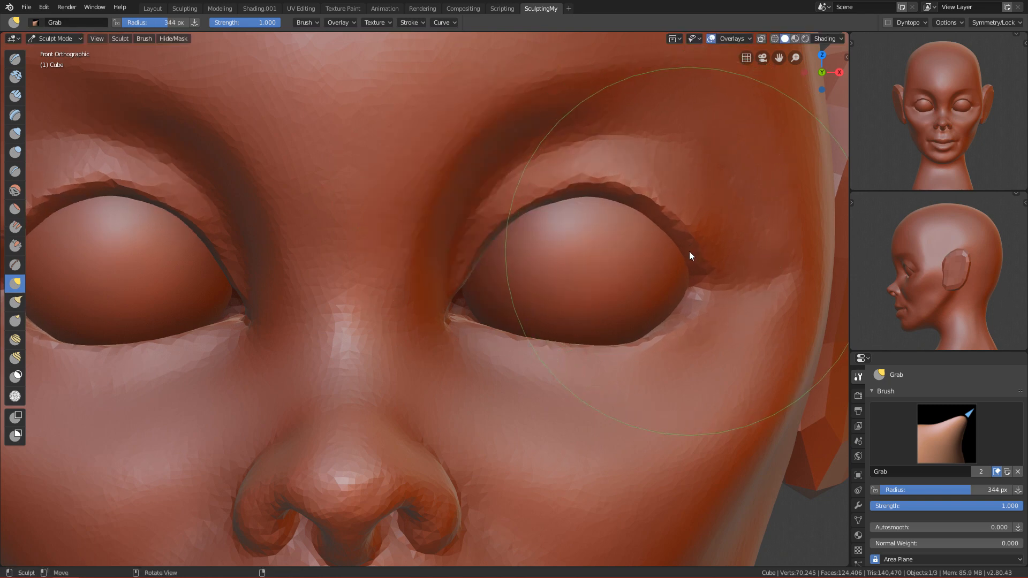
Resize the Grab brush around the outer eye and cheek, ending at a radius of 153 px.
mouse_move(708, 331)
left_mouse_down("ctrl+alt")
mouse_move(596, 352)
mouse_move(619, 375)
left_mouse_up("ctrl+alt")
left_click_drag(621, 379, 538, 329, "alt+shift")
key("f")
left_click(486, 323)
left_click_drag(493, 370, 512, 312, "ctrl+alt")
key("f")
left_click(497, 277)
key("f")
left_click(486, 259)
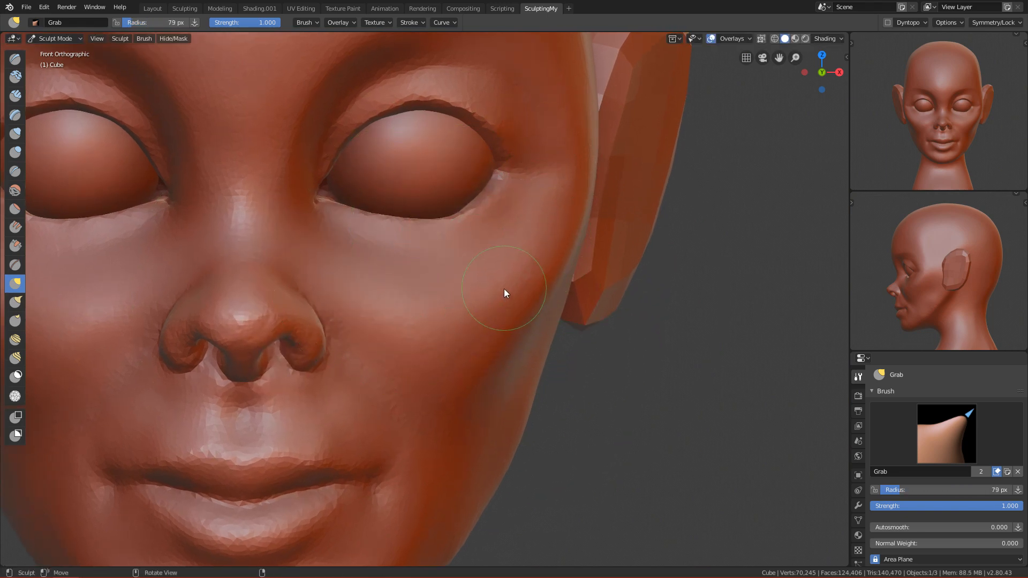
middle_click_drag(355, 275, 511, 300)
key("f")
left_click(523, 319)
Examine the eyes, nose and overall face proportions from the three-quarter and front views.
middle_click_drag(579, 243, 598, 208)
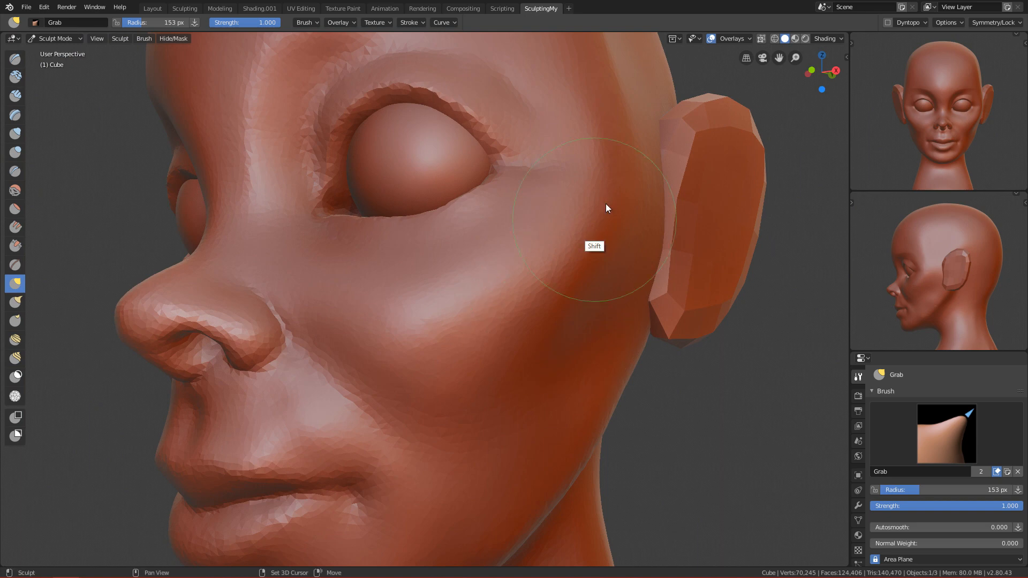
mouse_move(535, 398)
left_mouse_down("alt")
mouse_move(444, 362)
mouse_move(502, 409)
mouse_move(552, 356)
mouse_move(486, 418)
mouse_move(506, 332)
mouse_move(478, 429)
mouse_move(471, 365)
left_mouse_up("alt")
left_click_drag(452, 436, 506, 432, "ctrl+alt")
scroll(512, 416, "up", 9)
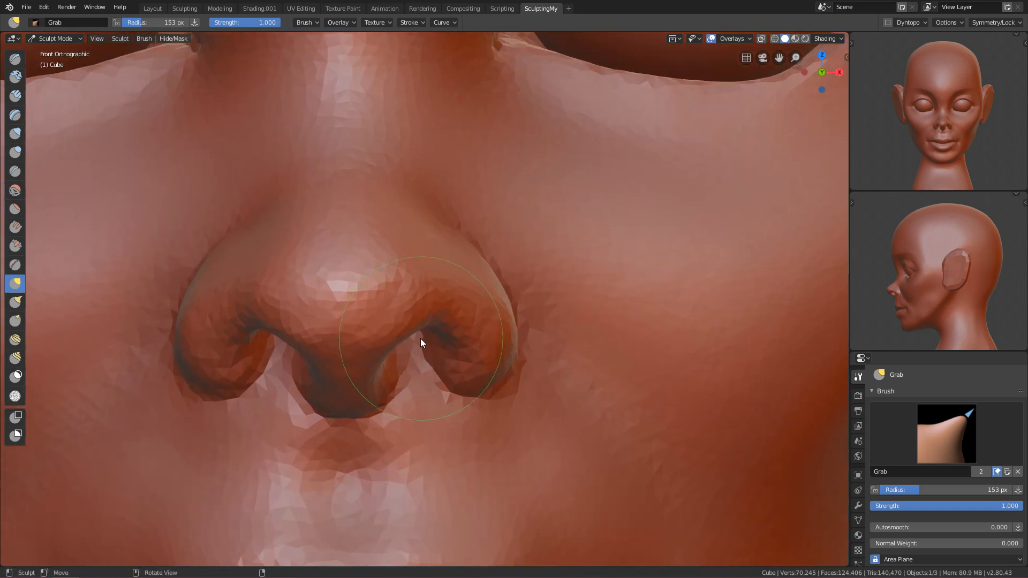
left_click_drag(420, 339, 456, 492, "ctrl+alt")
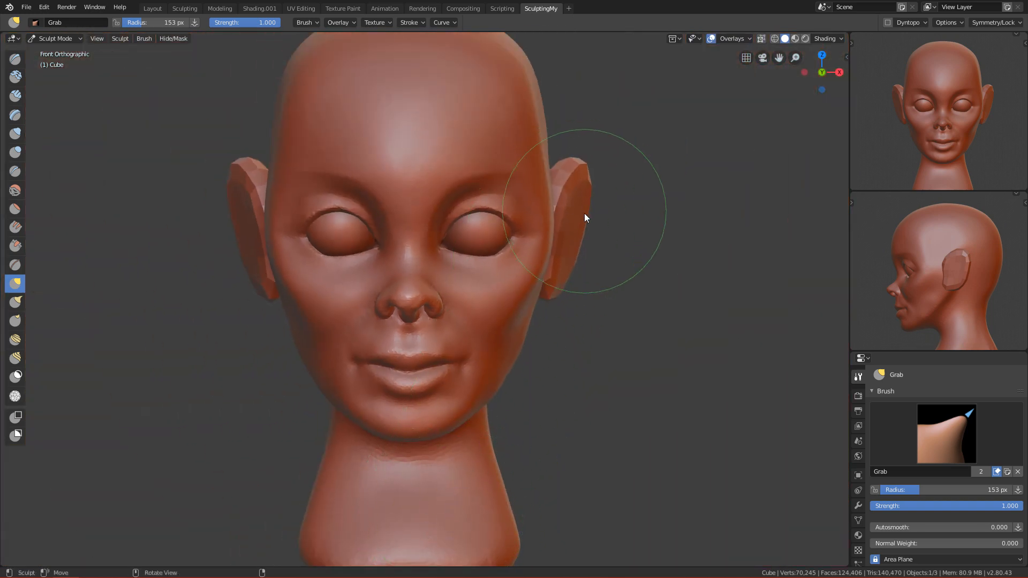
mouse_move(544, 384)
left_mouse_down("ctrl+alt")
mouse_move(578, 297)
mouse_move(554, 292)
mouse_move(545, 352)
mouse_move(576, 260)
left_mouse_up("ctrl+alt")
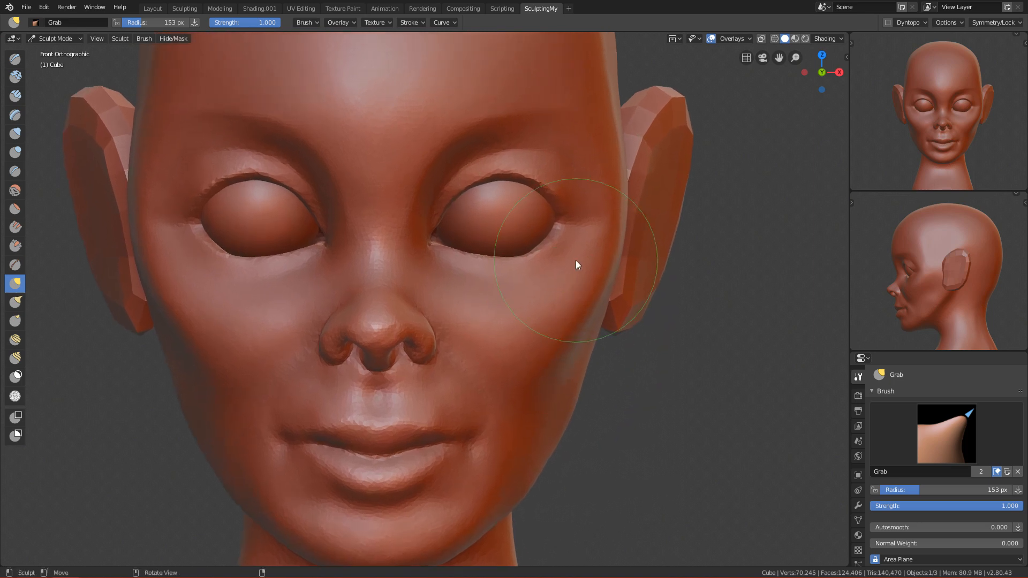
left_click_drag(547, 394, 554, 367, "ctrl+alt")
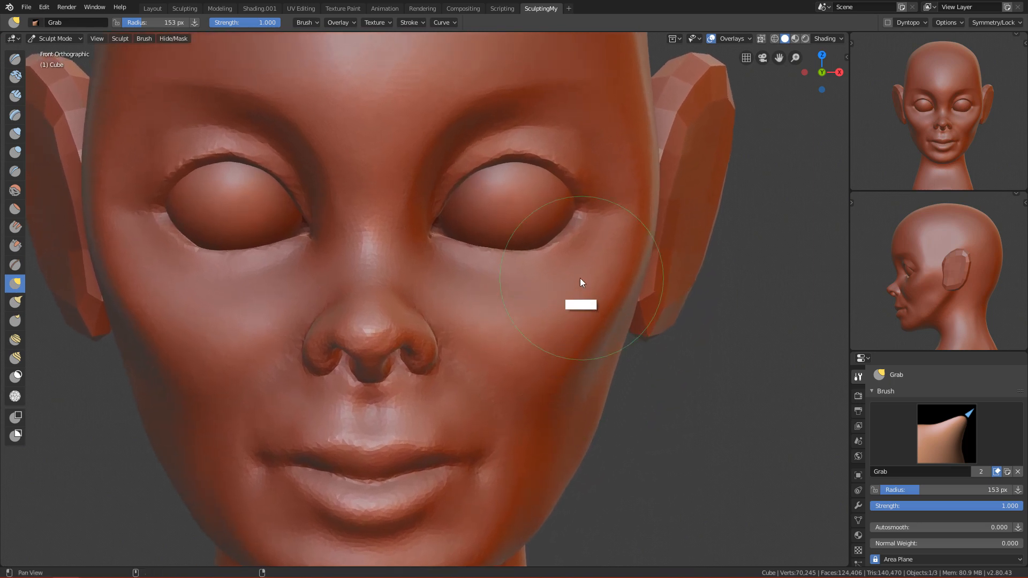
Set the Grab brush radius to 173 px and examine the head, face and neck from the front.
left_click_drag(582, 279, 524, 468, "alt+shift")
left_click_drag(560, 292, 537, 383, "ctrl+alt")
key("f")
left_click(533, 222)
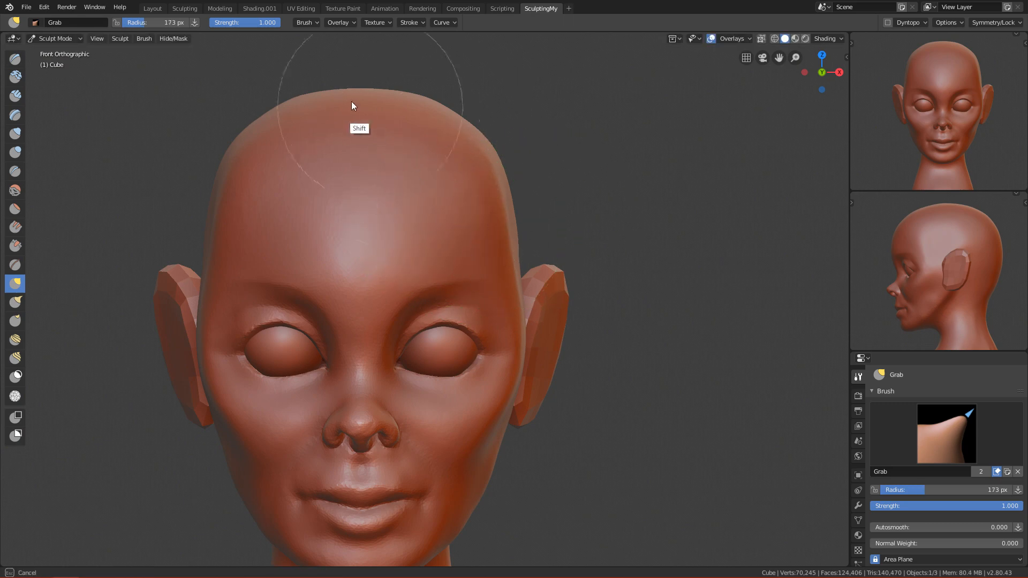
left_click_drag(517, 272, 507, 339, "ctrl+alt")
left_click_drag(502, 446, 508, 286, "alt+shift")
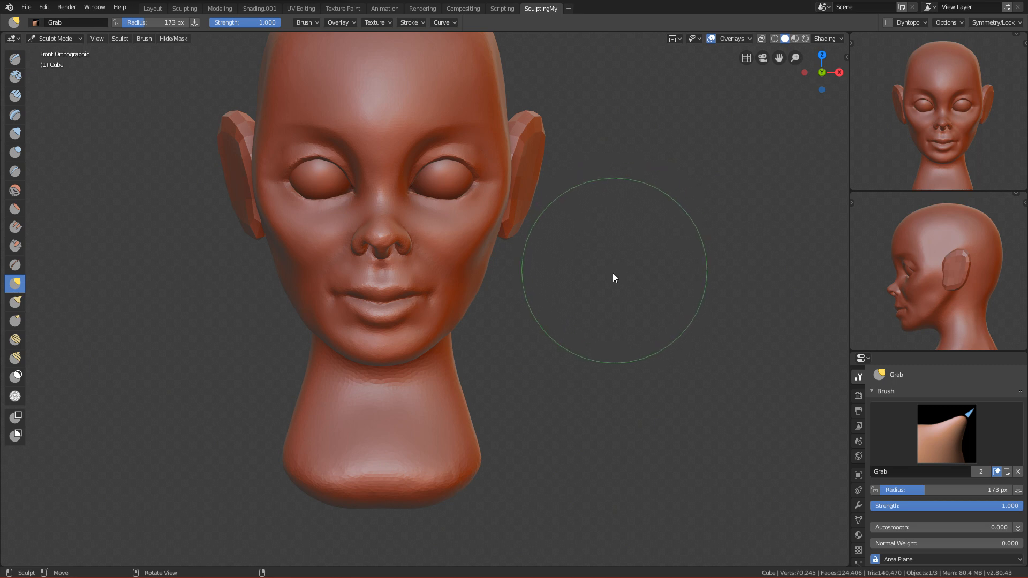
left_click_drag(539, 355, 480, 315, "ctrl+alt")
Resize the Grab brush over the upper eyelid and outer eye corner in the right side view.
key("KP_3")
left_click_drag(456, 206, 455, 335, "alt+shift")
left_click_drag(450, 353, 403, 320, "ctrl+alt")
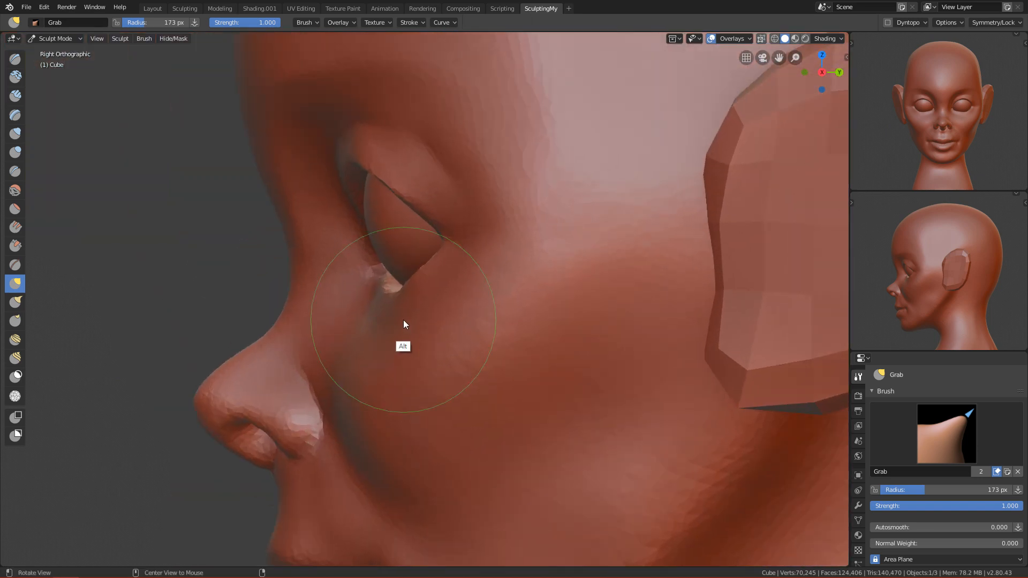
left_click_drag(371, 192, 389, 255, "alt+shift")
key("f")
left_click(424, 241)
mouse_move(407, 255)
left_mouse_down("ctrl+alt")
mouse_move(388, 229)
mouse_move(362, 230)
left_mouse_up("ctrl+alt")
key("f")
left_click(340, 248)
Nudge the upper eyelid down and forward from three-quarter and side views with the Grab brush, ending at a radius of 296 px.
middle_click_drag(349, 248, 439, 225)
key("f")
left_click(416, 216)
left_click_drag(419, 210, 417, 223)
mouse_move(418, 223)
middle_mouse_down()
mouse_move(360, 257)
mouse_move(397, 245)
middle_mouse_up()
key("f")
left_click(370, 230)
left_click_drag(367, 237, 360, 243)
key("f")
left_click(357, 235)
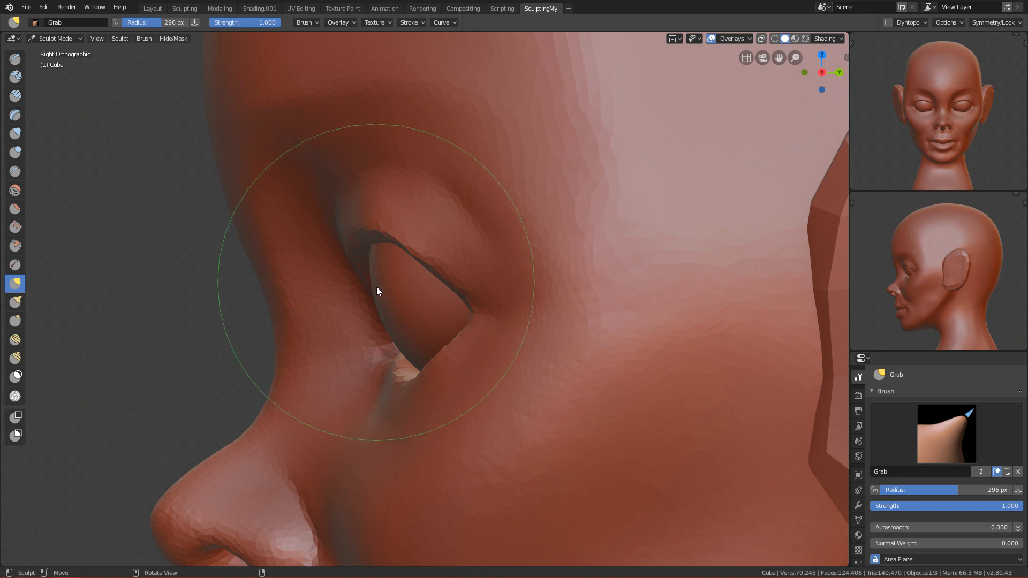
Reduce the Grab brush radius to 176 px around the eye in the front view.
key("KP_1")
key("f")
left_click(409, 259)
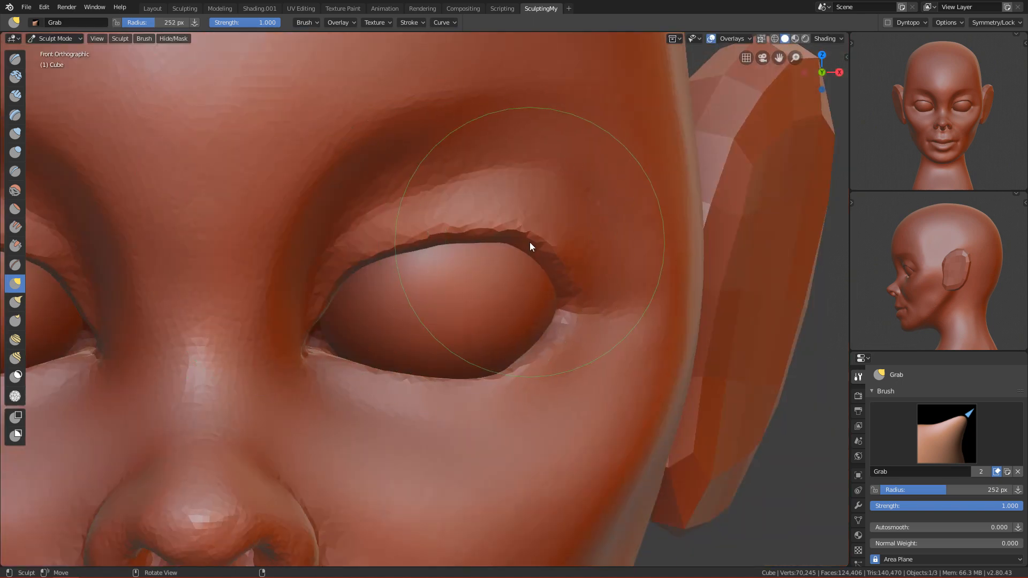
mouse_move(522, 220)
middle_mouse_down("ctrl")
mouse_move(457, 397)
mouse_move(483, 261)
mouse_move(440, 263)
mouse_move(435, 275)
middle_mouse_up("ctrl")
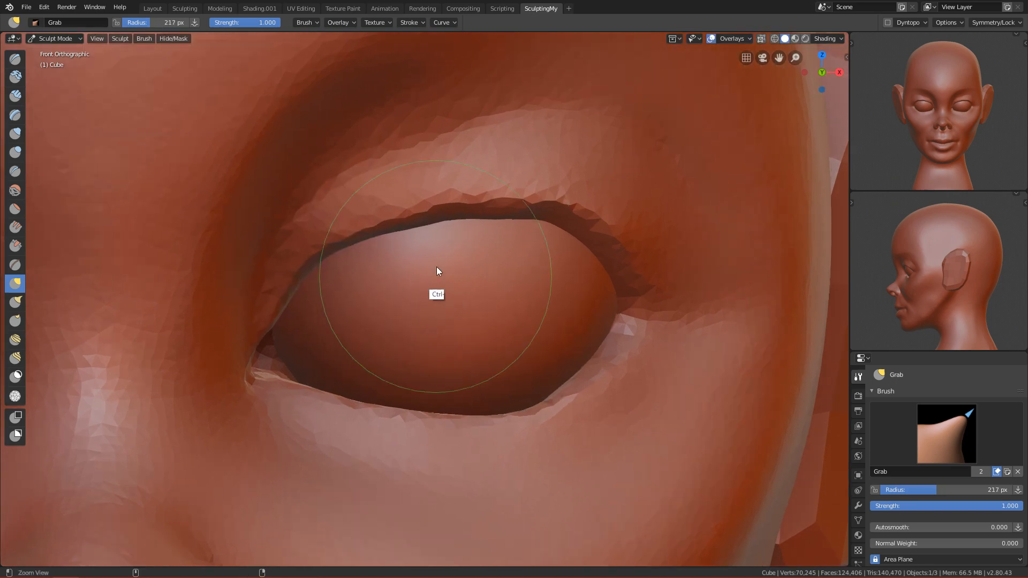
key("f")
left_click(416, 252)
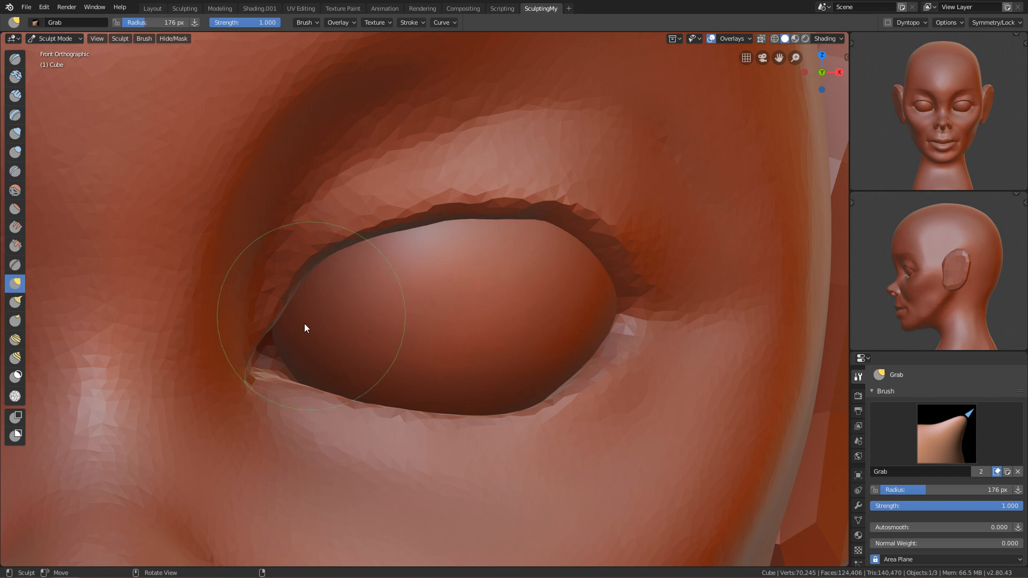
Fine-tune the inner corner, outer corner and upper lid in the front view while varying the Grab brush radius.
key("f")
left_click(275, 306)
key("f")
left_click(312, 321)
mouse_move(280, 294)
middle_mouse_down("ctrl")
mouse_move(582, 339)
mouse_move(551, 391)
mouse_move(507, 419)
mouse_move(526, 355)
mouse_move(594, 300)
middle_mouse_up("ctrl")
key("f")
left_click(650, 356)
middle_click_drag(650, 355, 447, 420, "ctrl")
middle_click_drag(425, 459, 450, 339, "ctrl")
key("f")
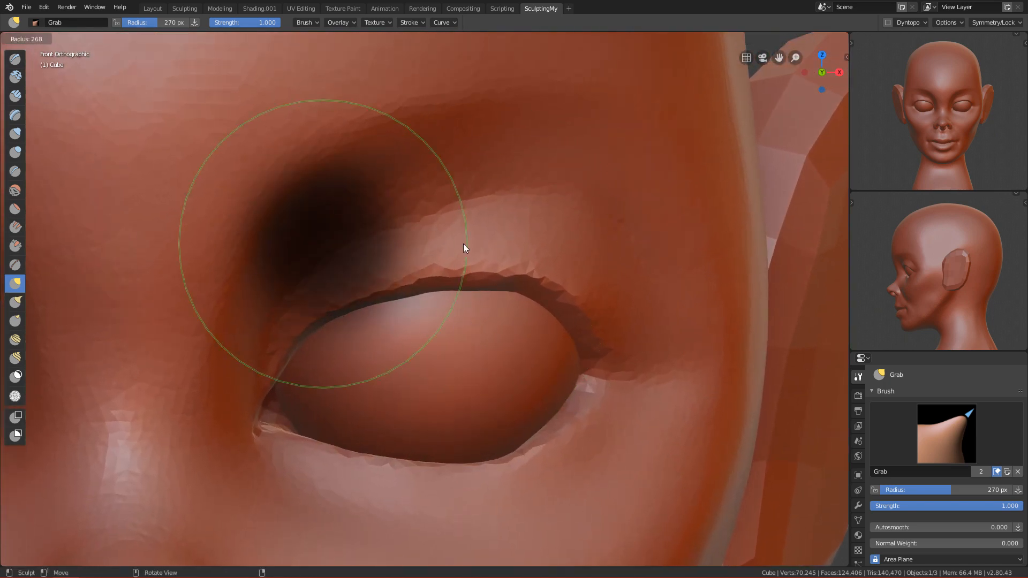
left_click(421, 235)
Switch to the Clay Strips brush, enable Dyntopo and set the radius to 138 px over the hollow above the eye.
key("c")
mouse_move(487, 219)
middle_mouse_down()
mouse_move(459, 222)
mouse_move(454, 237)
middle_mouse_up()
key("ctrl+d")
left_click(478, 219)
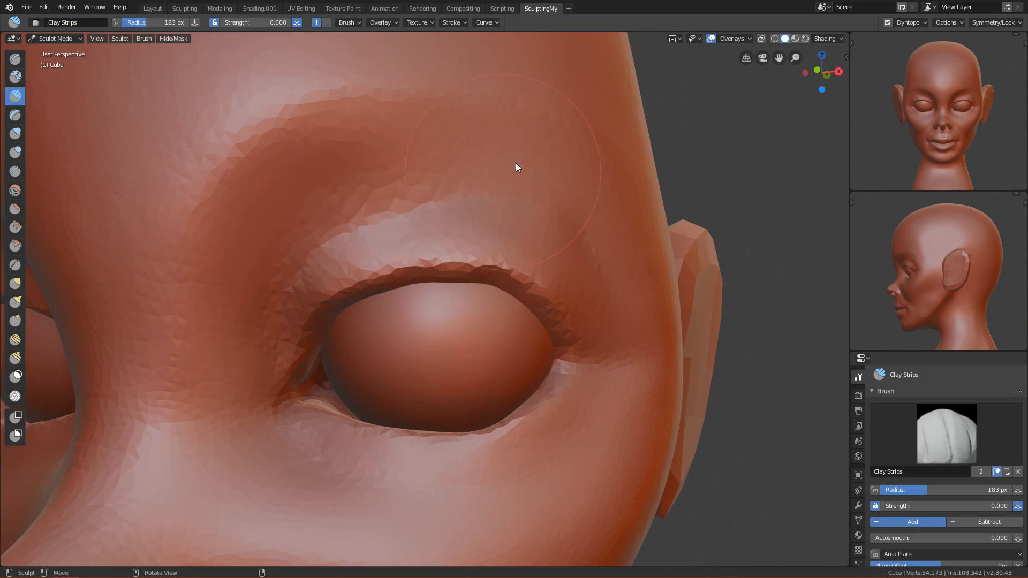
mouse_move(386, 203)
left_mouse_down("alt")
mouse_move(407, 252)
mouse_move(384, 244)
left_mouse_up("alt")
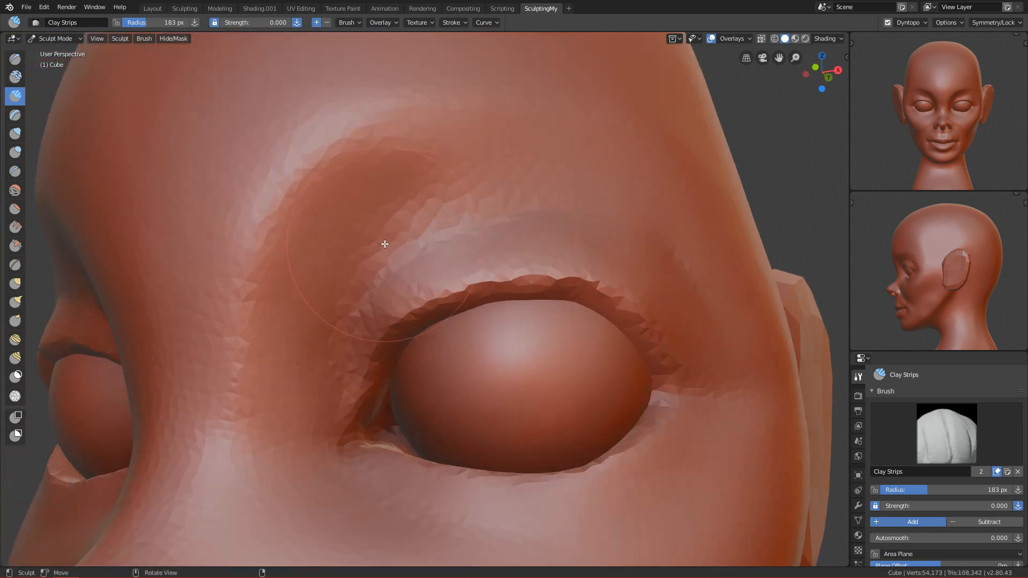
key("f")
left_click(362, 242)
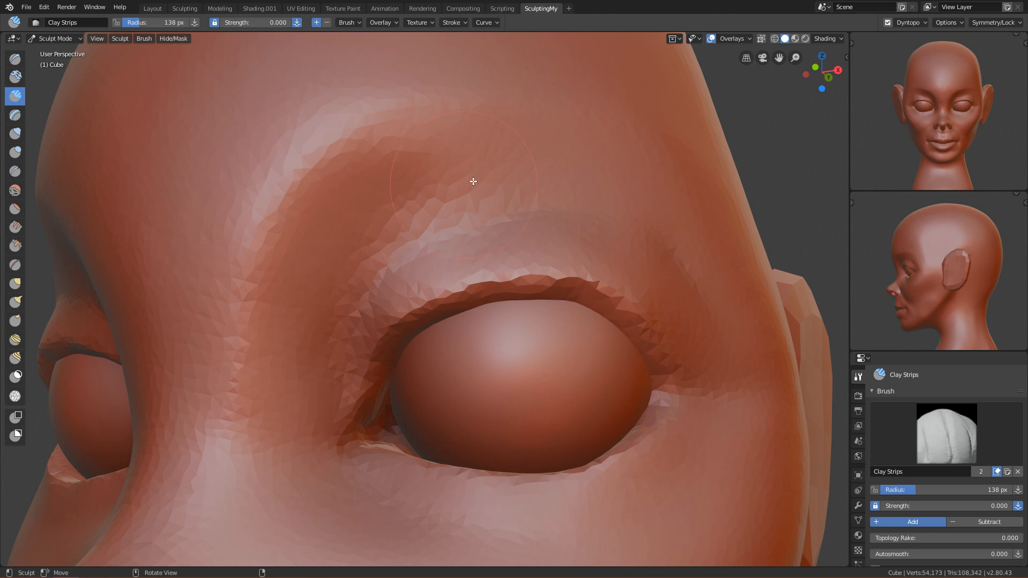
Try to build up the hollow under the brow with Clay Strips, reducing the radius to 105 px.
left_click_drag(368, 239, 429, 206)
key("f")
left_click(408, 183)
left_click_drag(405, 187, 421, 179)
mouse_move(416, 246)
middle_mouse_down("ctrl")
mouse_move(415, 385)
mouse_move(442, 272)
middle_mouse_up("ctrl")
key("KP_1")
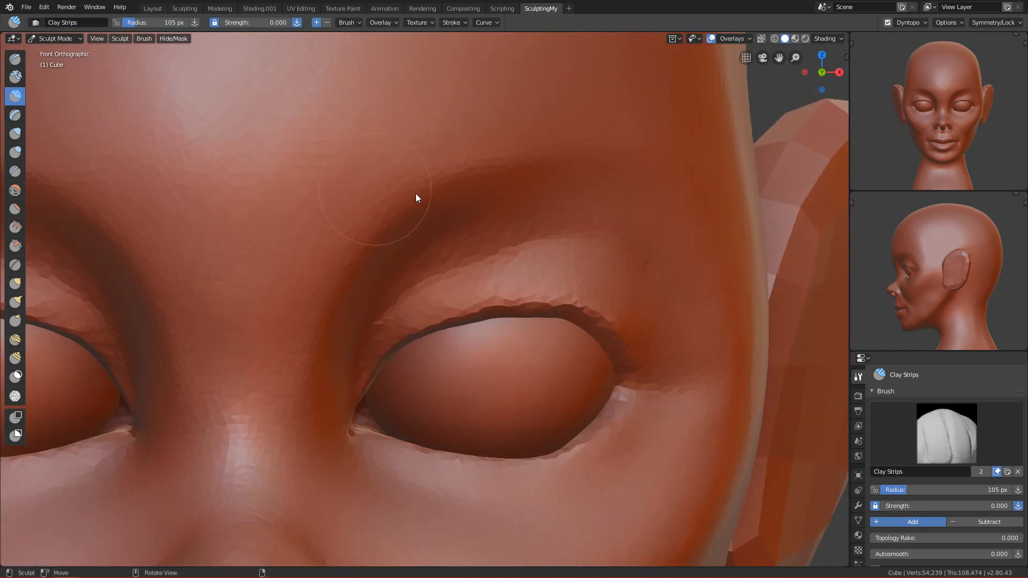
Save the file and set the Clay Strips brush strength to 0.500.
key("ctrl+s")
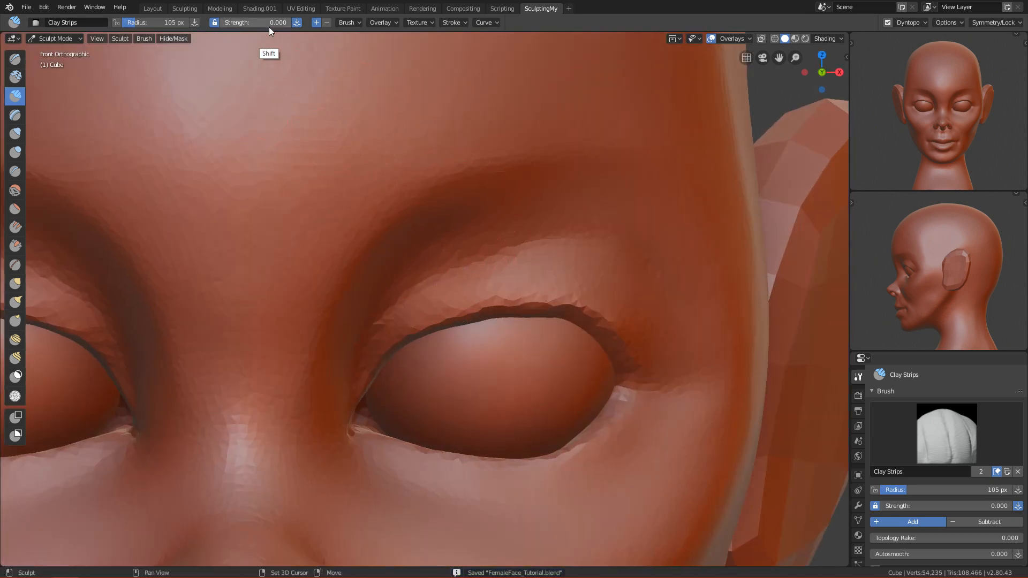
key("shift+f")
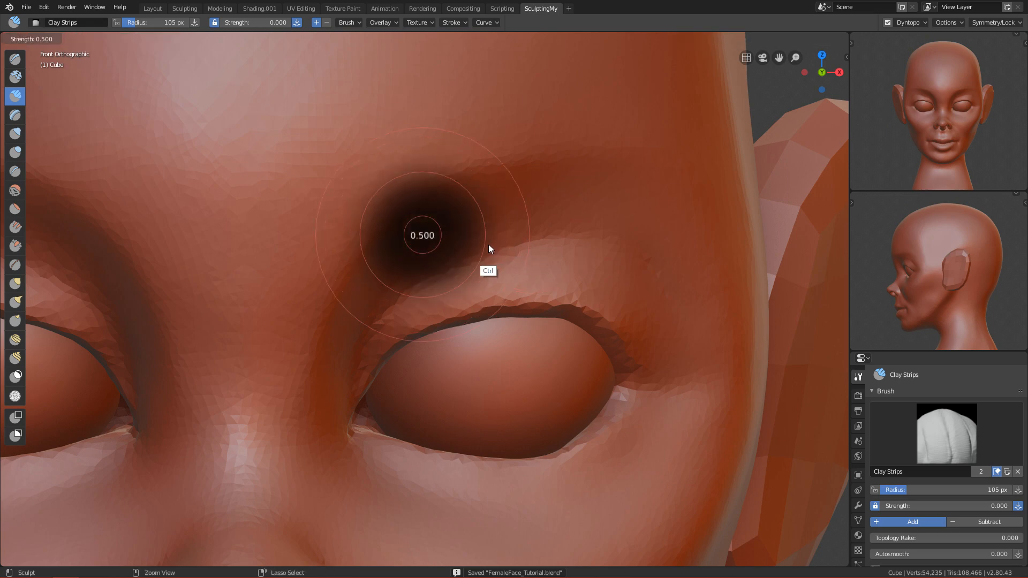
left_click(490, 243)
Build up the hollow between the brow and the upper eyelid with Clay Strips strokes.
left_click_drag(507, 253, 376, 238, "alt")
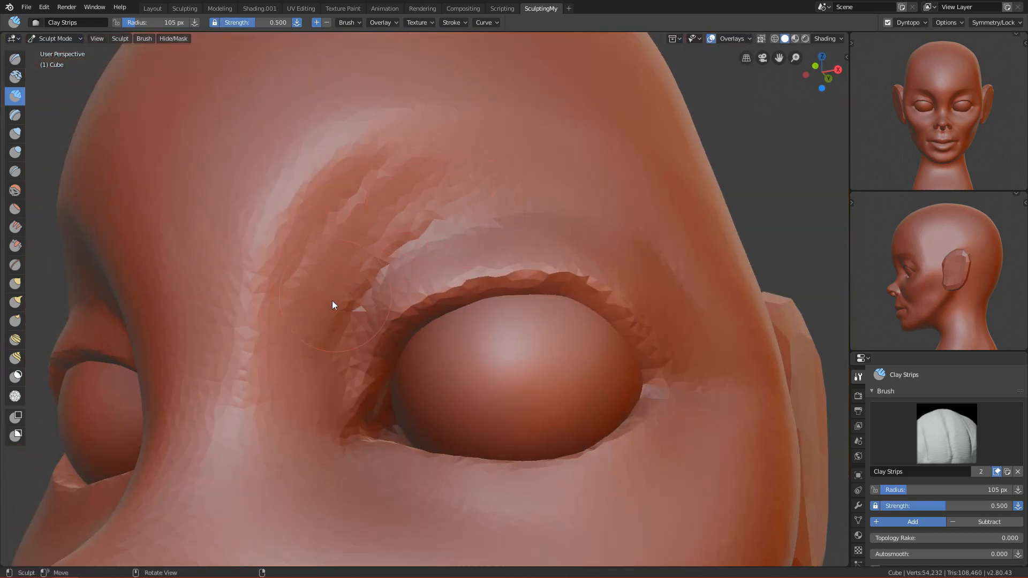
left_click_drag(343, 281, 558, 175)
mouse_move(340, 256)
left_mouse_down()
mouse_move(448, 179)
mouse_move(493, 175)
mouse_move(374, 213)
left_mouse_up()
key("f")
left_click(462, 188)
mouse_move(482, 184)
left_mouse_down()
mouse_move(343, 254)
mouse_move(467, 180)
left_mouse_up()
Add strokes beneath the inner brow, reduce the Clay Strips radius to 97 px and smooth the filled area.
mouse_move(317, 237)
left_mouse_down()
mouse_move(358, 208)
mouse_move(335, 195)
mouse_move(342, 225)
mouse_move(528, 175)
mouse_move(388, 193)
mouse_move(458, 159)
mouse_move(384, 205)
left_mouse_up()
key("f")
left_click(403, 197)
mouse_move(495, 194)
left_mouse_down("shift")
mouse_move(401, 230)
mouse_move(310, 328)
mouse_move(362, 202)
mouse_move(345, 190)
mouse_move(330, 281)
mouse_move(342, 225)
left_mouse_up("shift")
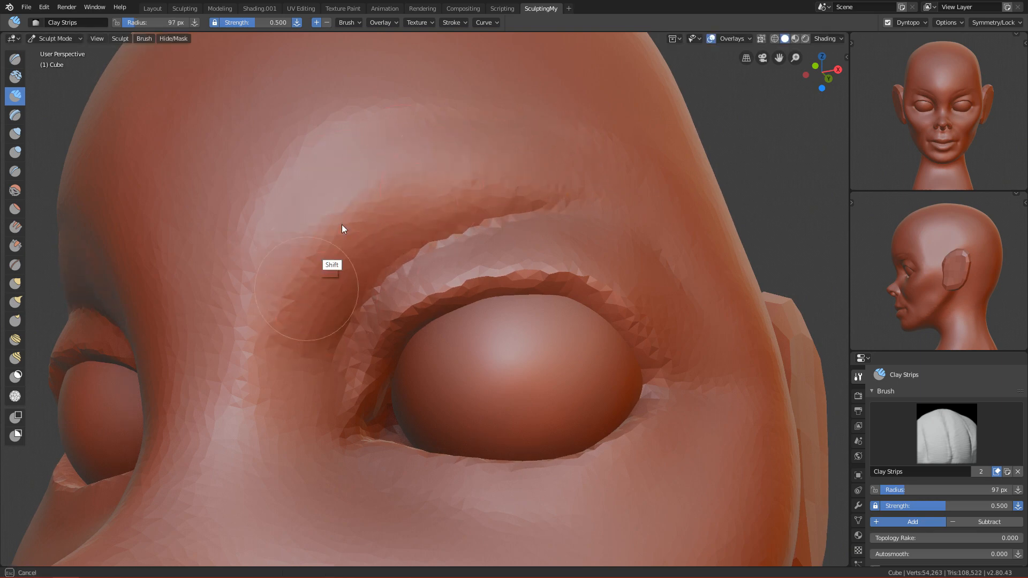
Examine the rebuilt brow and upper eyelid from the front, three-quarter and both side views.
key("KP_1")
middle_click_drag(328, 121, 433, 393, "ctrl")
middle_click_drag(420, 431, 528, 206, "ctrl")
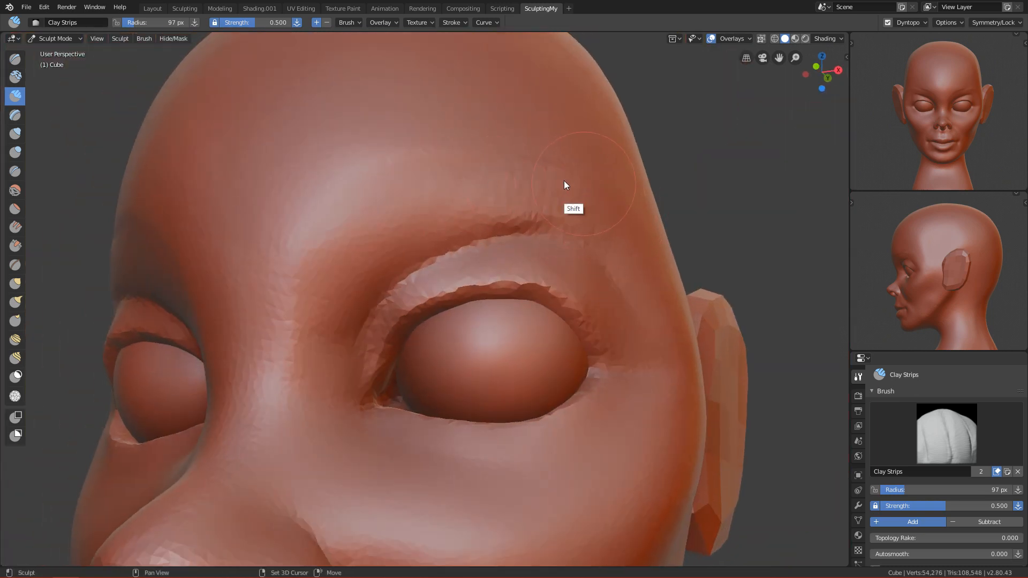
key("ctrl+KP_3")
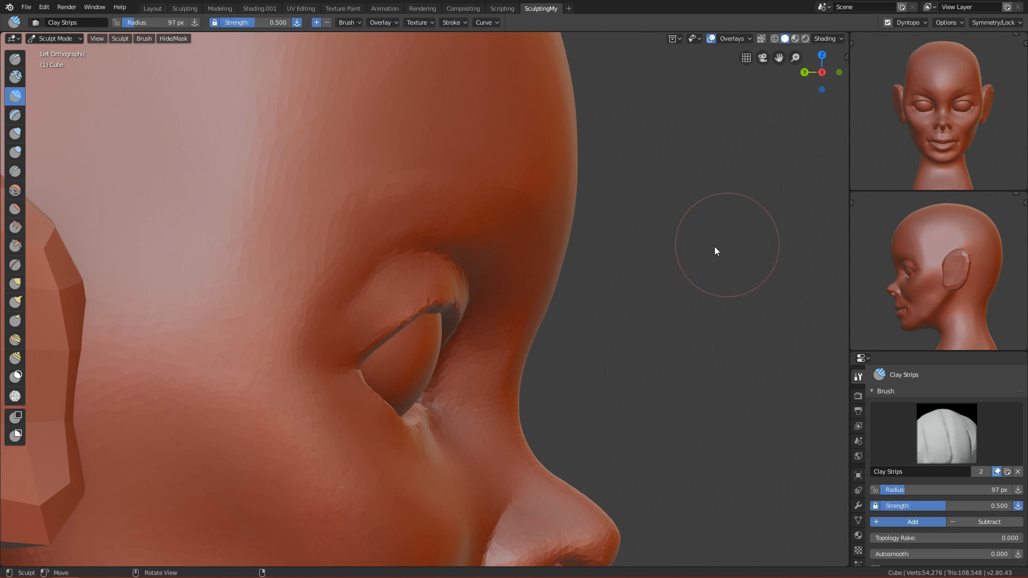
left_click_drag(627, 204, 547, 310, "ctrl+alt")
key("KP_3")
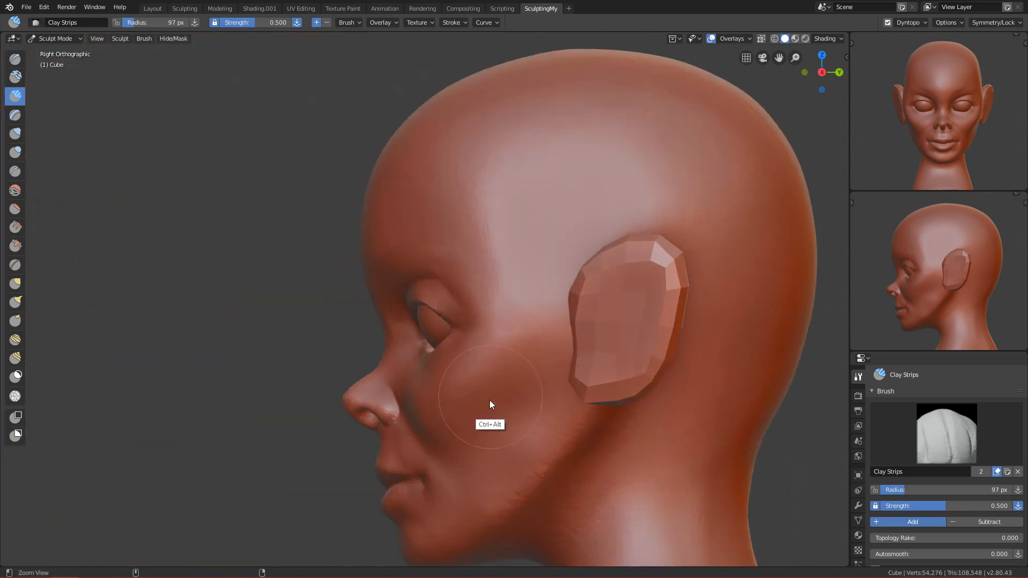
left_click_drag(493, 391, 503, 262, "ctrl+alt")
Adjust the brow and forehead in profile with the Grab brush at about 287 px, and resize it in the front view.
key("g")
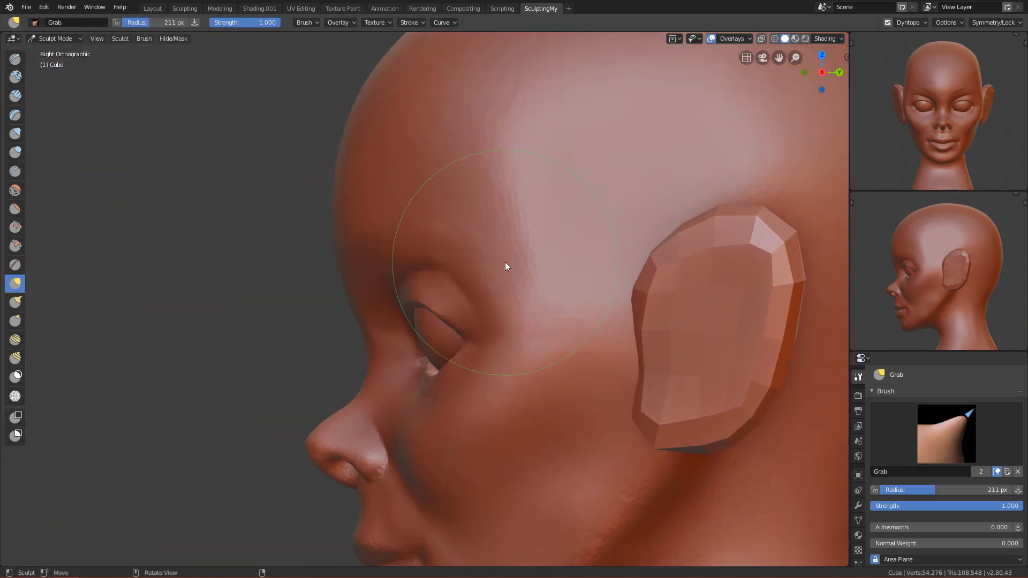
key("f")
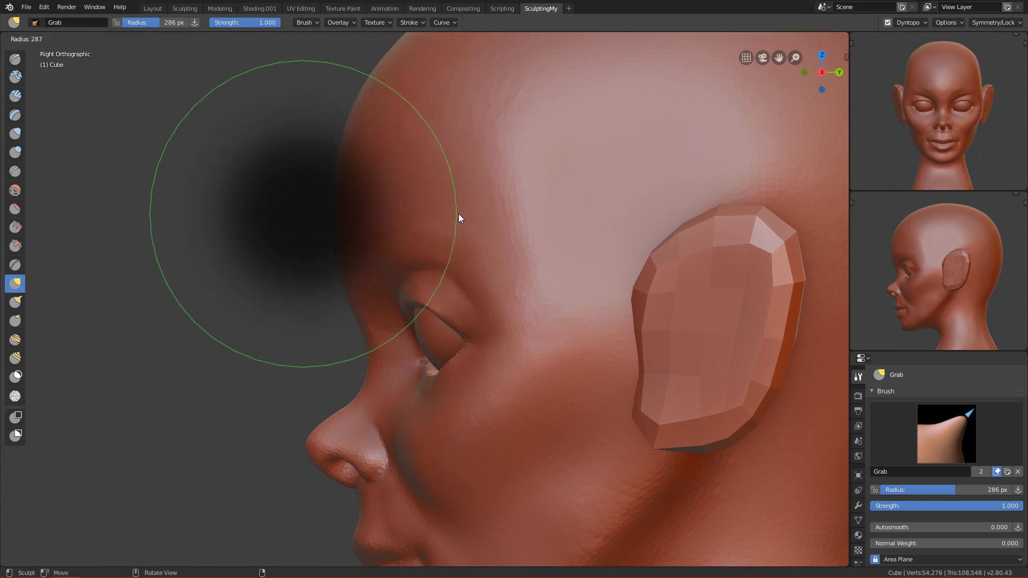
left_click(456, 214)
left_click_drag(458, 181, 489, 310, "ctrl+alt")
key("KP_1")
key("f")
left_click(410, 244)
Switch to the Clay Strips brush and resize it over the brow in the three-quarter view.
mouse_move(410, 244)
left_mouse_down("alt")
mouse_move(399, 301)
mouse_move(432, 209)
mouse_move(378, 249)
left_mouse_up("alt")
key("c")
key("f")
left_click(390, 239)
mouse_move(439, 220)
left_mouse_down("alt")
mouse_move(457, 251)
mouse_move(443, 235)
left_mouse_up("alt")
Sharpen the upper eyelid fold with the Crease brush at strength 0.250, reducing the radius to 71 px.
key("shift+c")
key("f")
left_click(501, 213)
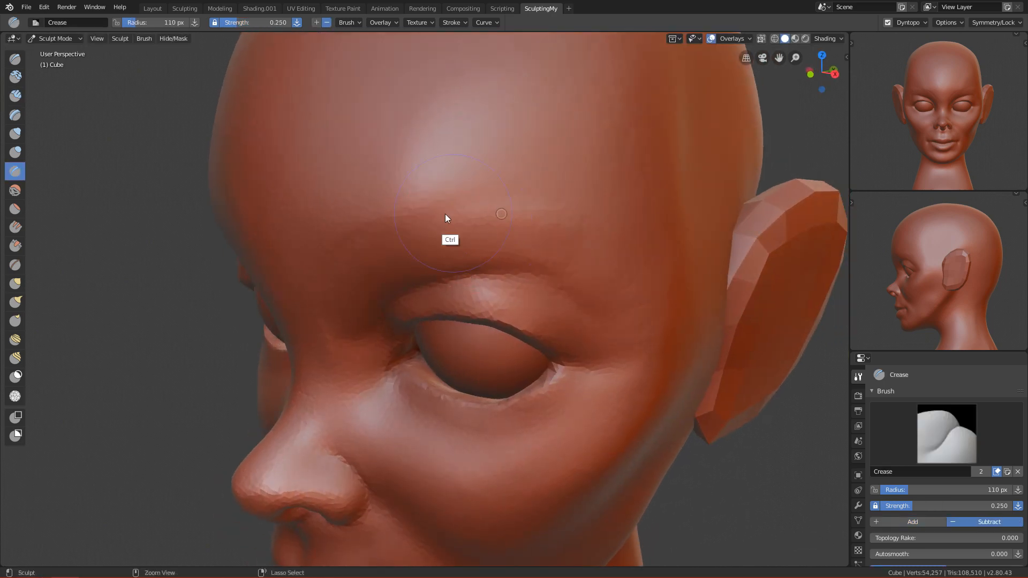
mouse_move(479, 234)
left_mouse_down("alt")
mouse_move(514, 229)
mouse_move(447, 220)
left_mouse_up("alt")
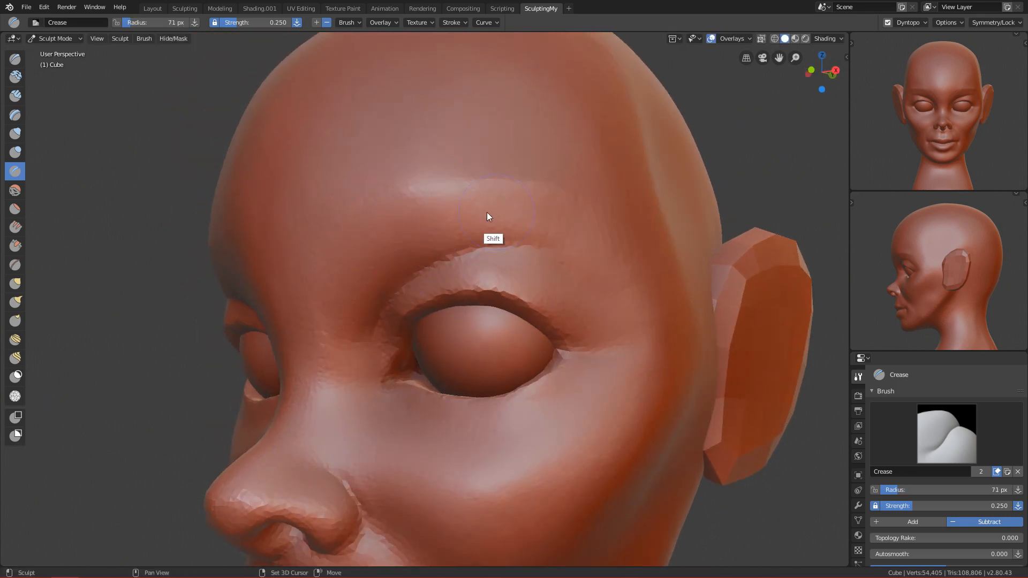
Enlarge the Crease brush radius to 88 px and examine the eyes, mouth and jaw from the front and side.
left_click_drag(426, 229, 514, 336, "alt")
key("KP_1")
left_click_drag(470, 391, 522, 243, "ctrl+alt")
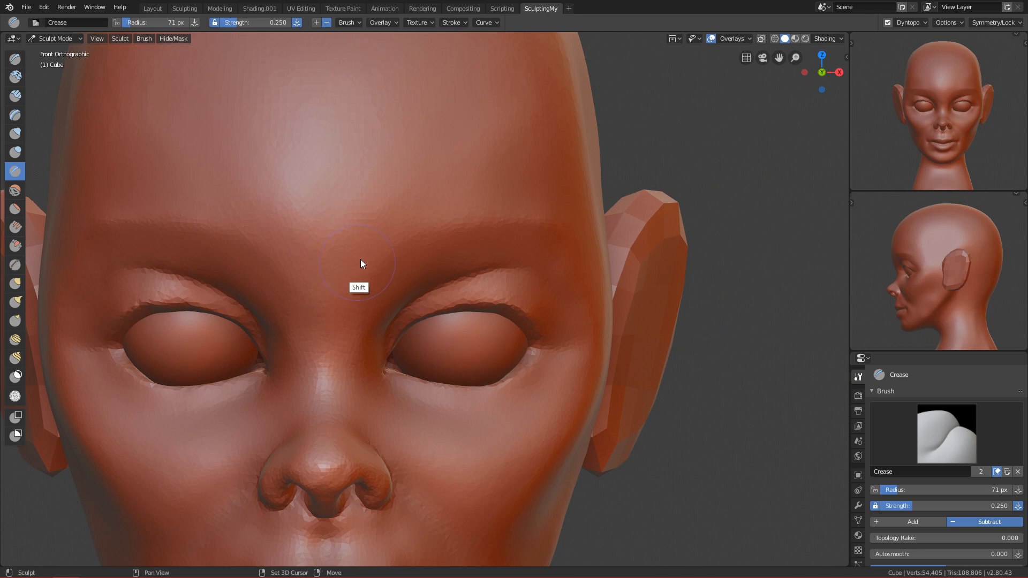
mouse_move(496, 295)
left_mouse_down("ctrl+alt")
mouse_move(493, 388)
mouse_move(454, 423)
mouse_move(481, 300)
left_mouse_up("ctrl+alt")
key("f")
left_click(489, 292)
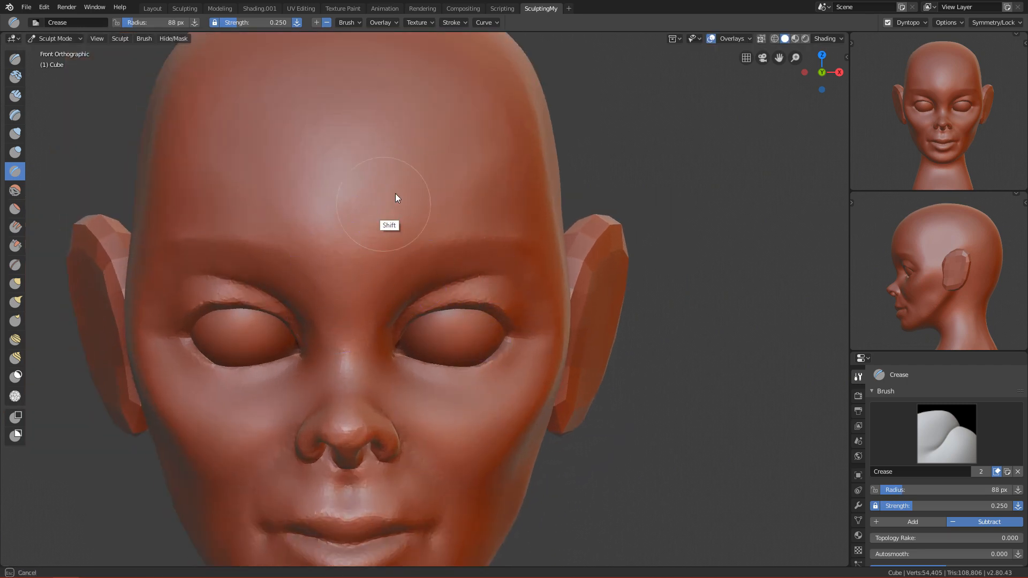
left_click_drag(406, 368, 506, 354, "ctrl+alt")
left_click_drag(501, 413, 466, 308, "ctrl+alt")
left_click_drag(442, 364, 590, 352, "alt")
left_click_drag(535, 455, 548, 269, "alt+shift")
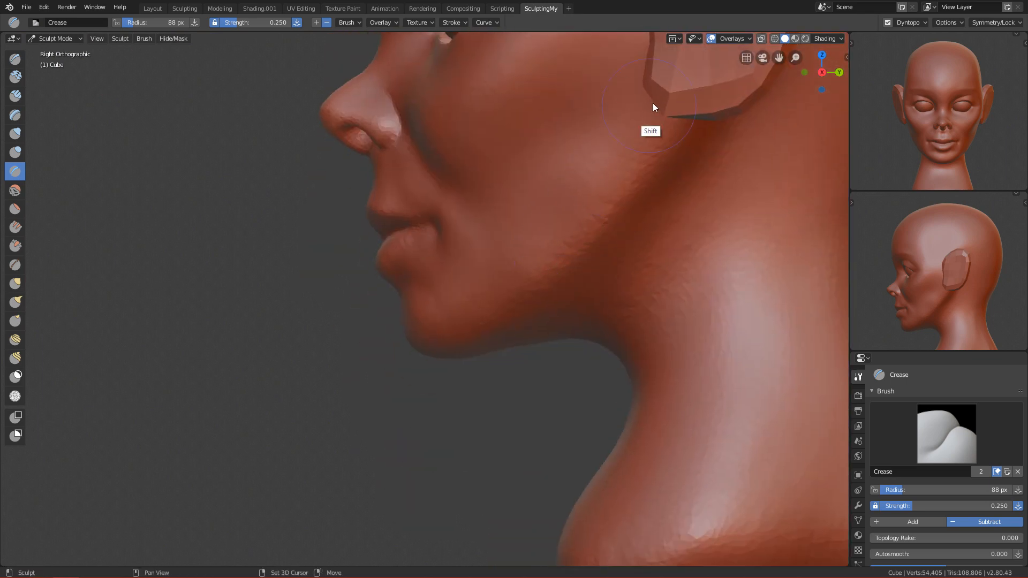
Set the brush radius to 114 px and smooth the cheek and jaw edge below the ear.
key("f")
left_click(656, 147)
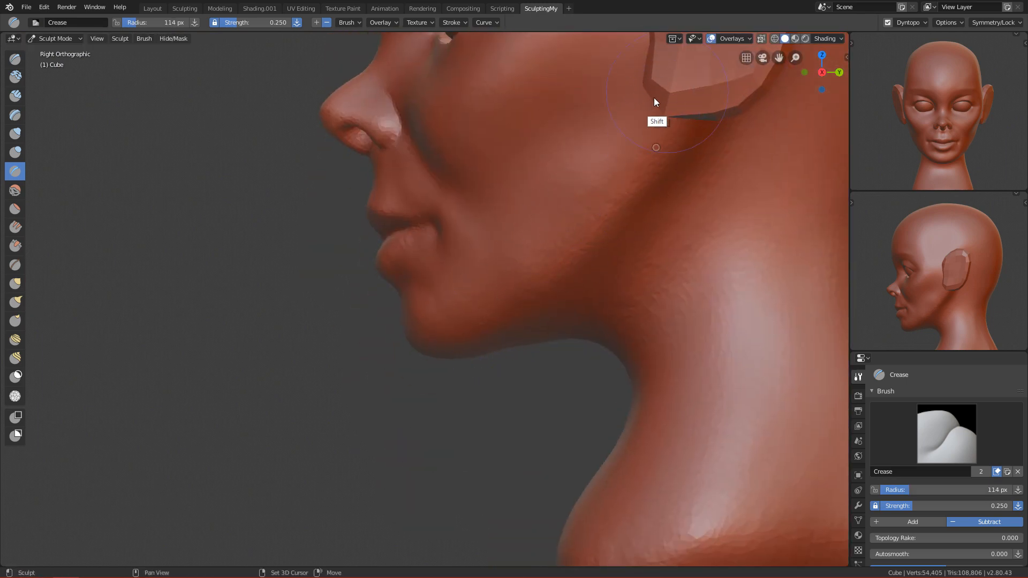
mouse_move(544, 332)
left_mouse_down("alt")
mouse_move(551, 292)
mouse_move(519, 363)
mouse_move(577, 265)
mouse_move(517, 217)
mouse_move(540, 277)
mouse_move(622, 202)
mouse_move(445, 415)
mouse_move(598, 229)
mouse_move(528, 335)
mouse_move(574, 288)
left_mouse_up("alt")
Switch to the Scrape brush, size it over the jaw and scrape the area just below the ear.
key("shift+t")
key("f")
left_click(565, 260)
key("f")
left_click(582, 296)
key("f")
left_click(576, 287)
mouse_move(613, 161)
left_mouse_down()
mouse_move(461, 302)
mouse_move(560, 193)
left_mouse_up()
Scrape long strokes along the jawline from the ear towards the chin.
left_click_drag(561, 190, 590, 219, "alt")
mouse_move(660, 109)
left_mouse_down()
mouse_move(446, 317)
mouse_move(450, 308)
left_mouse_up()
left_click_drag(611, 123, 457, 286)
key("f")
left_click(545, 204)
left_click_drag(613, 98, 396, 345)
left_click_drag(589, 113, 404, 327)
Flatten the jaw plane further with the Scrape brush at 108 px and smooth the cheek and jaw surface.
key("f")
left_click(473, 279)
left_click_drag(573, 134, 431, 313)
left_click_drag(546, 163, 425, 307)
mouse_move(566, 124)
left_mouse_down()
mouse_move(448, 298)
mouse_move(506, 286)
mouse_move(359, 396)
left_mouse_up()
left_click_drag(486, 279, 342, 390, "shift")
left_click_drag(529, 210, 427, 290, "shift")
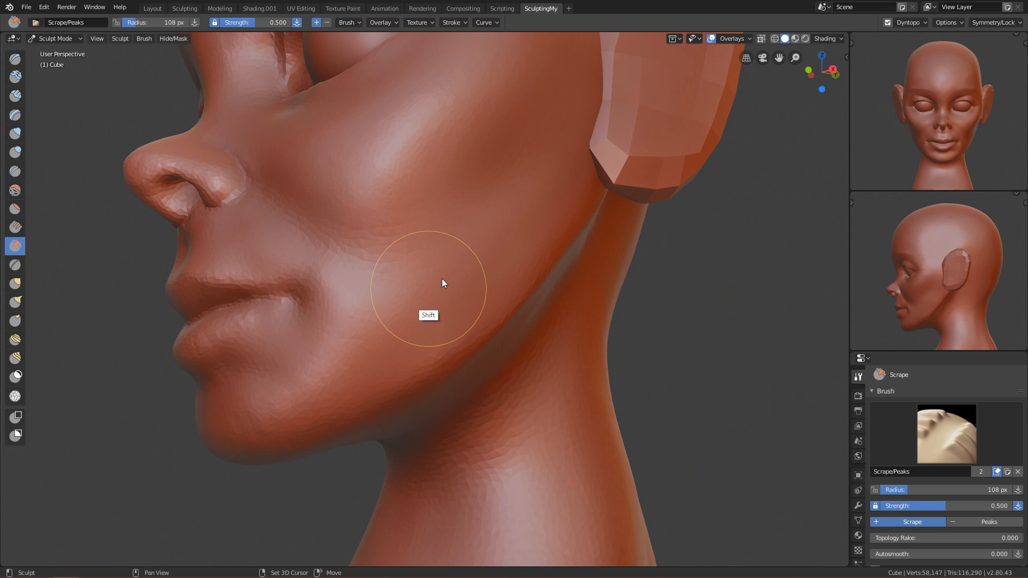
Scrape the lower edge of the jaw from a low angle and smooth the transition into the neck.
mouse_move(409, 339)
left_mouse_down("alt")
mouse_move(447, 330)
mouse_move(520, 230)
left_mouse_up("alt")
mouse_move(556, 247)
left_mouse_down()
mouse_move(486, 329)
mouse_move(348, 400)
left_mouse_up()
left_click_drag(498, 299, 506, 275, "alt+shift")
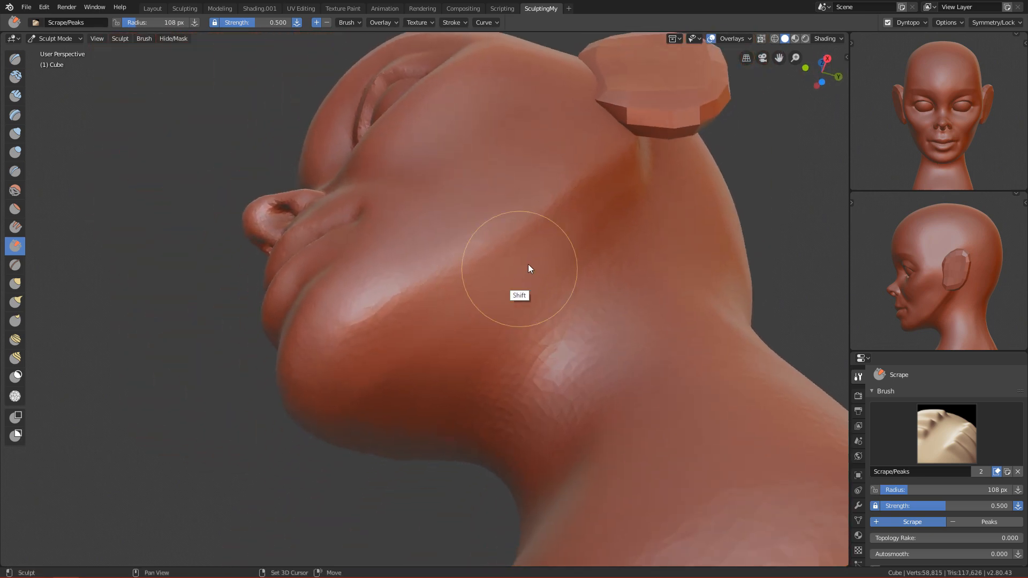
mouse_move(451, 307)
middle_mouse_down("shift")
mouse_move(492, 284)
mouse_move(515, 232)
middle_mouse_up("shift")
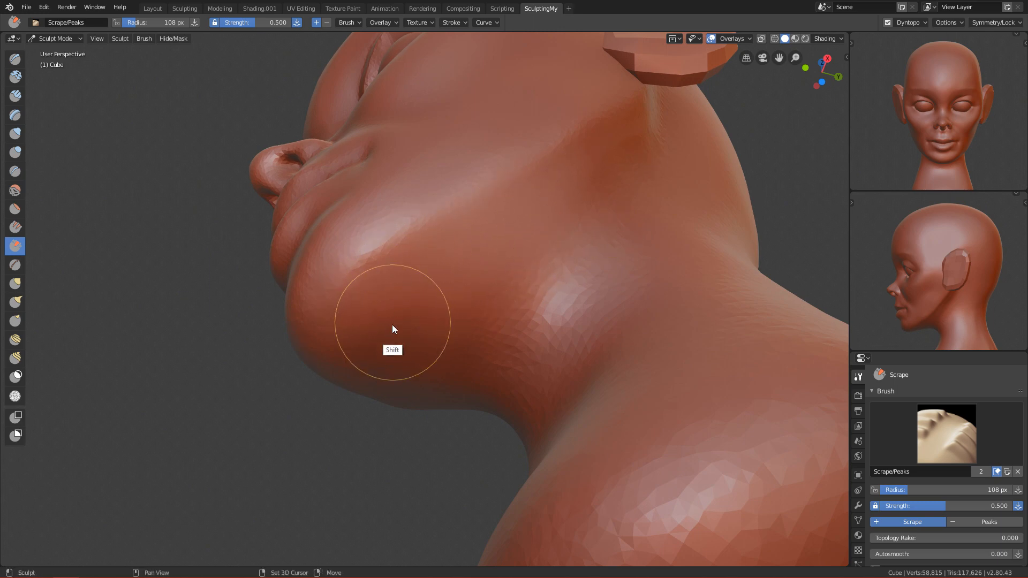
middle_click_drag(502, 246, 530, 243, "shift")
Resize the brush and smooth the underside of the chin and the jaw edge.
key("f")
left_click(464, 257)
mouse_move(615, 153)
left_mouse_down("alt")
mouse_move(540, 279)
mouse_move(586, 91)
mouse_move(562, 99)
left_mouse_up("alt")
left_click_drag(528, 179, 532, 202, "alt")
mouse_move(416, 343)
left_mouse_down("shift")
mouse_move(551, 98)
mouse_move(425, 217)
left_mouse_up("shift")
mouse_move(396, 267)
left_mouse_down("shift")
mouse_move(448, 150)
mouse_move(326, 342)
left_mouse_up("shift")
Smooth the jaw angle below the ear in the right side view with the brush radius at 46 px.
key("grave")
left_click(708, 148)
mouse_move(527, 241)
left_mouse_down("ctrl+alt")
mouse_move(492, 368)
mouse_move(476, 331)
mouse_move(480, 273)
left_mouse_up("ctrl+alt")
key("f")
left_click(449, 269)
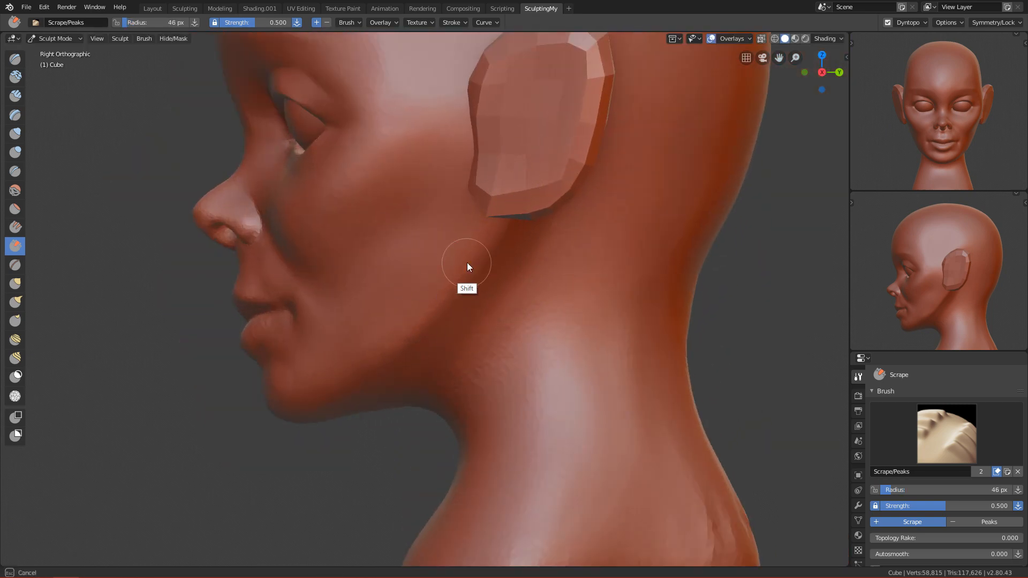
Examine the reshaped jaw, cheeks and eyes in the three-quarter and front views.
left_click_drag(429, 329, 496, 307, "alt")
key("grave")
left_click(409, 228)
left_click_drag(465, 345, 403, 418, "ctrl+alt")
left_click_drag(440, 370, 489, 306, "ctrl+alt")
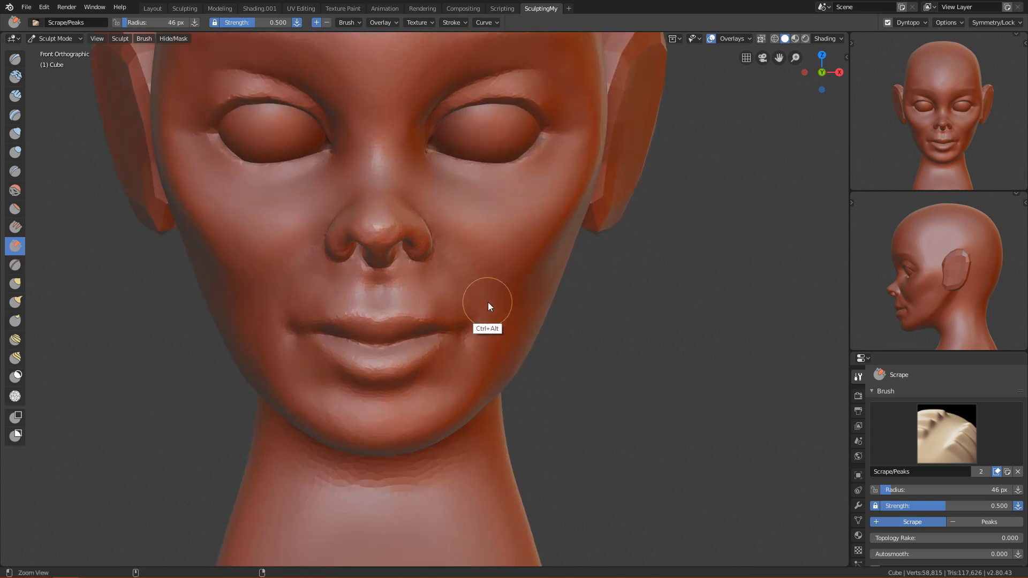
left_click_drag(531, 271, 448, 373, "alt+shift")
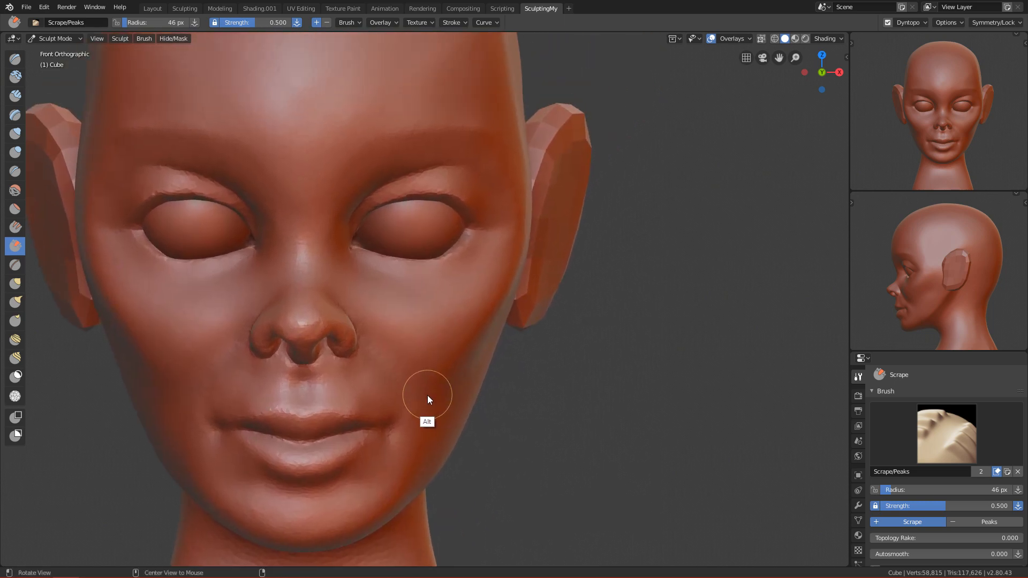
Pinch the upper lip's border from the mouth corner to the centre with the Pinch brush at radius 63 px.
left_click_drag(472, 320, 440, 397, "ctrl+alt")
left_click_drag(710, 334, 581, 340, "alt")
left_click_drag(489, 419, 465, 360, "ctrl+alt")
key("f")
left_click(437, 134)
mouse_move(437, 135)
left_mouse_down("alt+shift")
mouse_move(432, 291)
mouse_move(302, 242)
mouse_move(298, 141)
left_mouse_up("alt+shift")
mouse_move(413, 444)
left_mouse_down("alt")
mouse_move(432, 465)
mouse_move(430, 333)
mouse_move(527, 230)
left_mouse_up("alt")
mouse_move(519, 274)
left_mouse_down("ctrl+alt")
mouse_move(457, 439)
mouse_move(398, 436)
mouse_move(446, 298)
mouse_move(440, 143)
mouse_move(429, 220)
left_mouse_up("ctrl+alt")
key("p")
mouse_move(401, 233)
middle_mouse_down("shift")
mouse_move(398, 263)
mouse_move(449, 235)
middle_mouse_up("shift")
key("f")
left_click(312, 309)
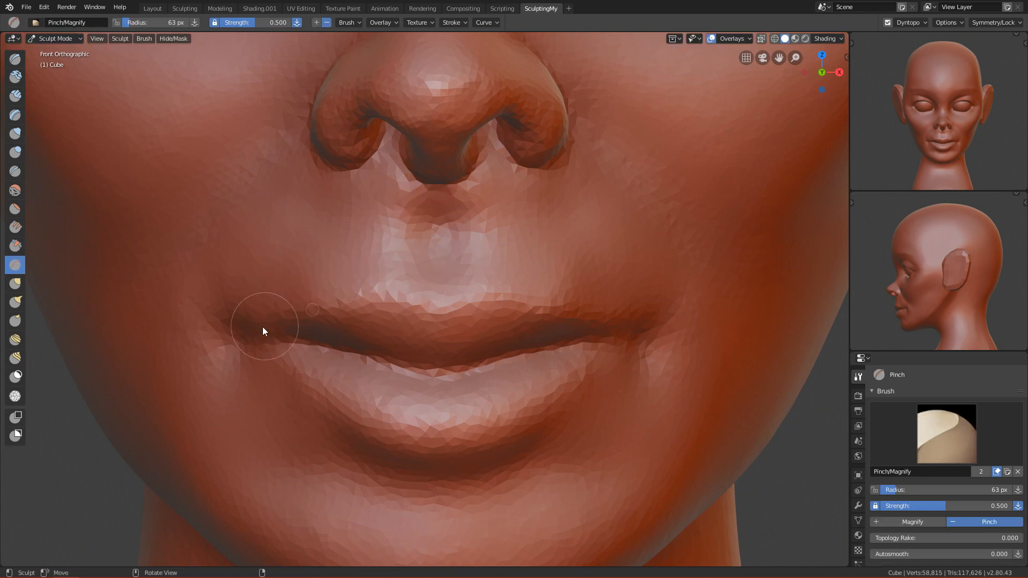
left_click_drag(243, 325, 394, 301)
mouse_move(286, 328)
left_mouse_down()
mouse_move(638, 321)
mouse_move(593, 333)
mouse_move(491, 301)
mouse_move(469, 306)
left_mouse_up()
Reduce the brush radius to 48 px and smooth the skin just above the upper lip's border.
key("f")
left_click(494, 297)
key("f")
left_click(467, 309)
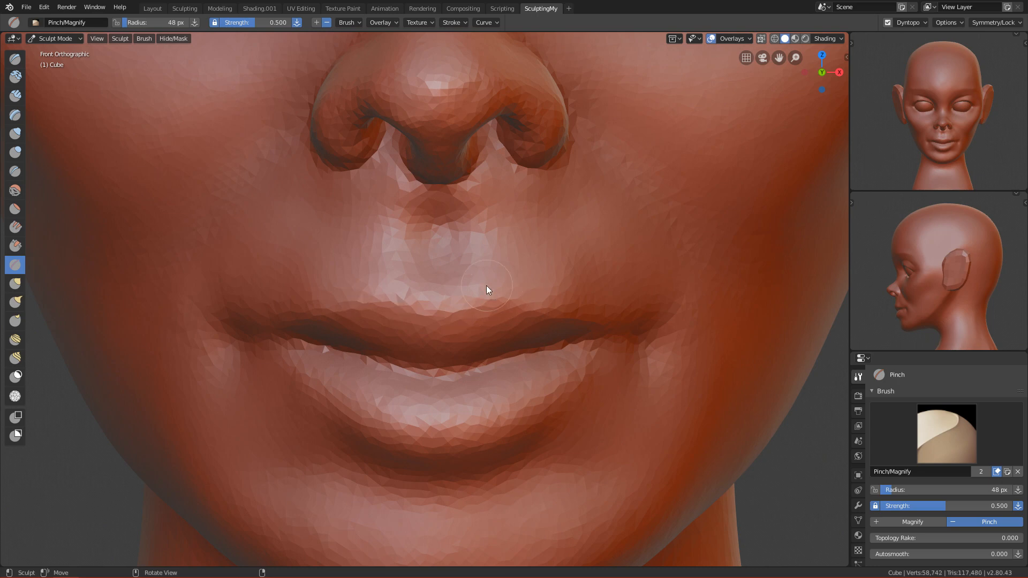
left_click_drag(509, 281, 565, 290, "shift")
Crease the centre of the upper lip and philtrum from a low angle at radius 66 px and smooth the area.
left_click_drag(466, 358, 431, 243, "alt")
key("f")
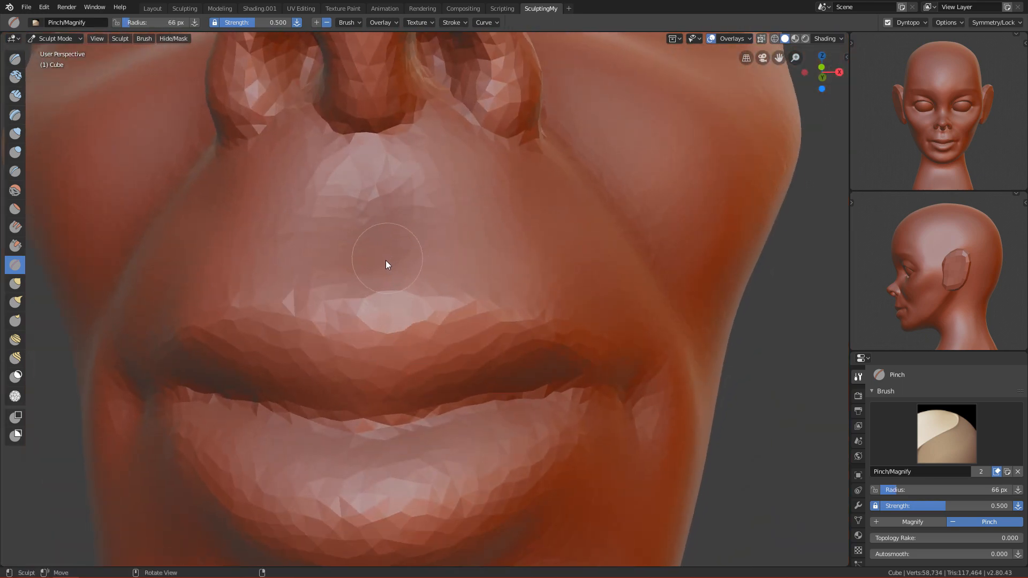
key("shift+c")
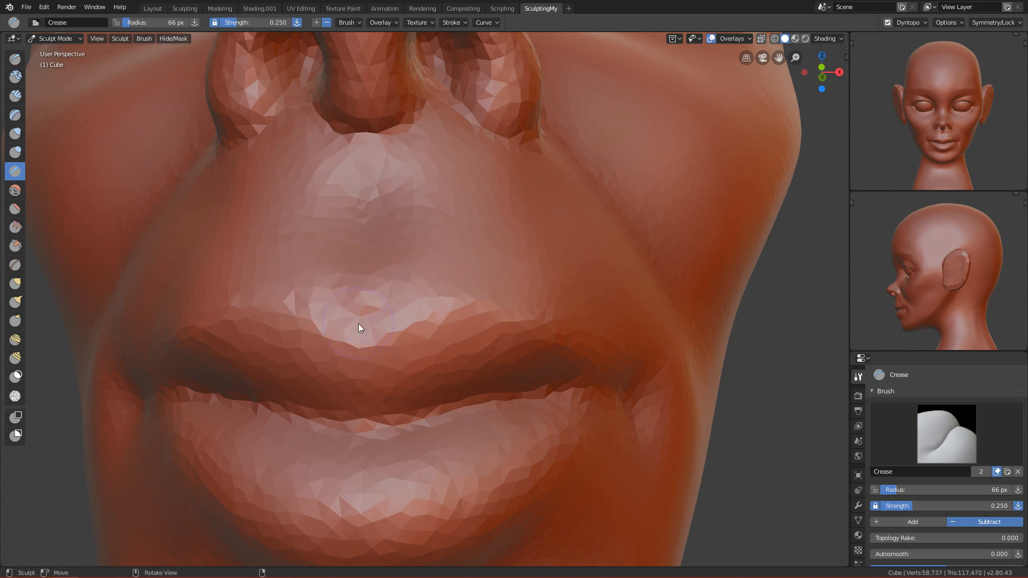
left_click_drag(359, 324, 448, 293)
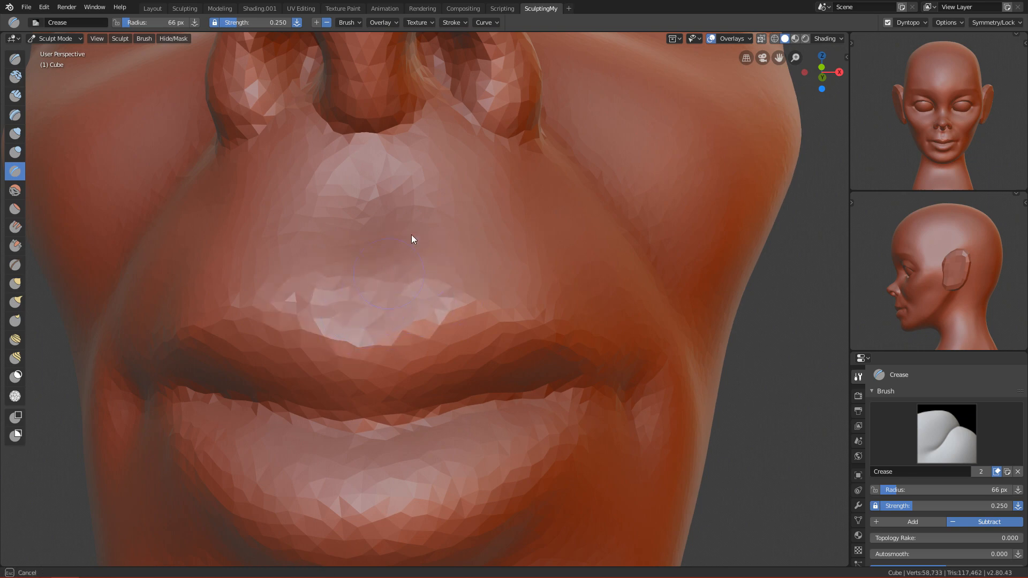
key("KP_1")
scroll(435, 442, "up", 8)
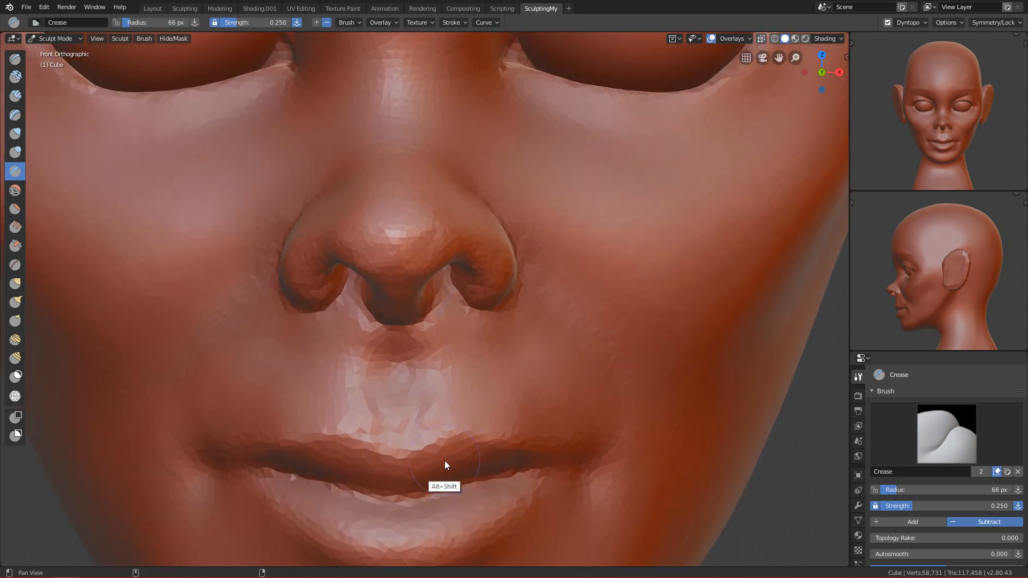
scroll(443, 343, "up", 3)
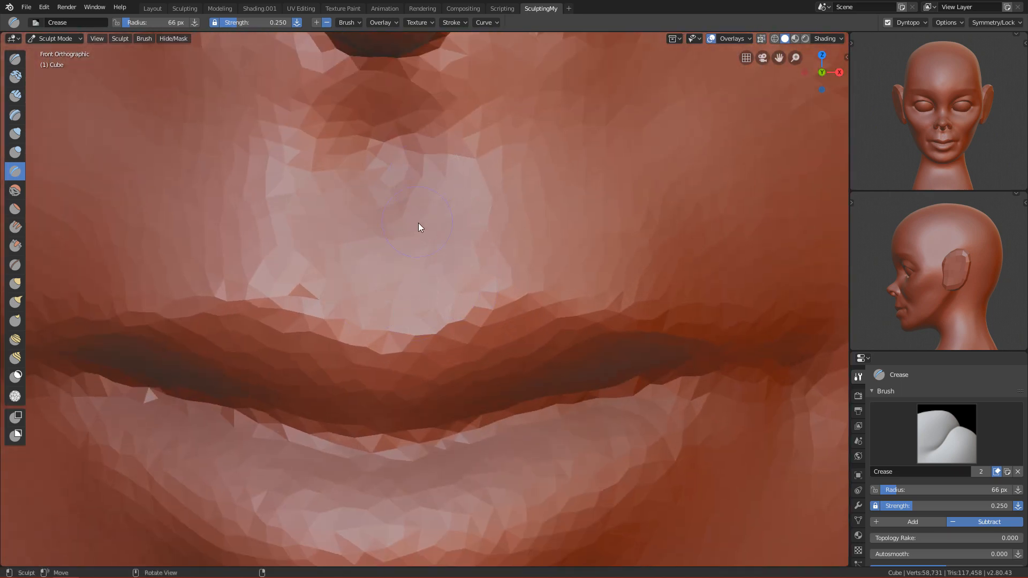
left_click_drag(351, 269, 297, 143, "shift")
Adjust the upper lip's profile in the right side view with the Grab brush at radius 209 px.
left_click_drag(500, 181, 499, 218, "ctrl+alt")
key("KP_3")
left_click_drag(518, 277, 511, 367, "ctrl+alt")
key("KP_1")
key("KP_3")
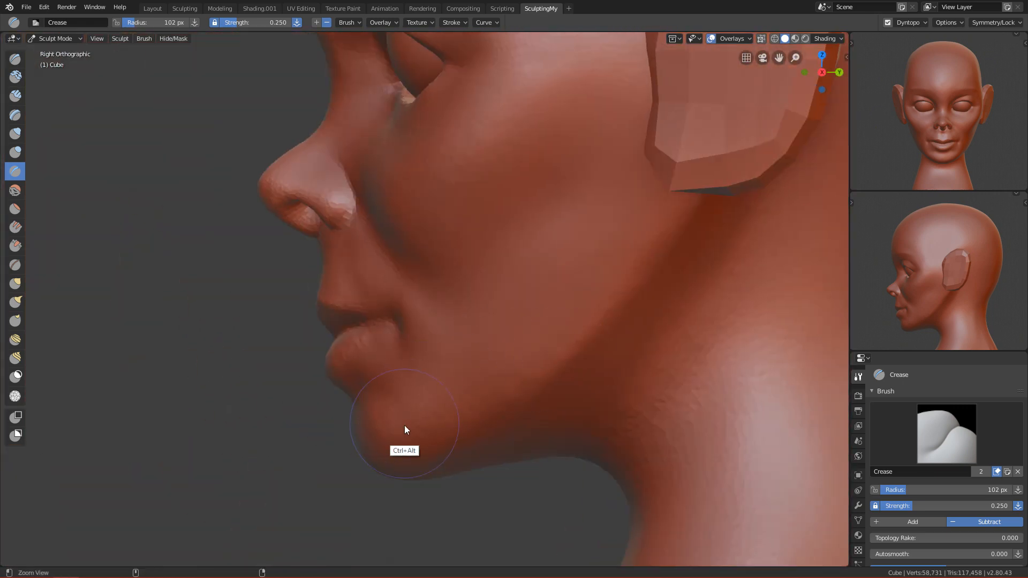
left_click_drag(405, 422, 419, 369, "ctrl+alt")
mouse_move(355, 275)
left_mouse_down("ctrl+alt")
mouse_move(349, 458)
mouse_move(332, 368)
mouse_move(340, 288)
left_mouse_up("ctrl+alt")
key("g")
key("f")
left_click(319, 303)
mouse_move(296, 312)
left_mouse_down()
mouse_move(274, 269)
mouse_move(336, 387)
mouse_move(326, 378)
mouse_move(443, 293)
left_mouse_up()
key("KP_1")
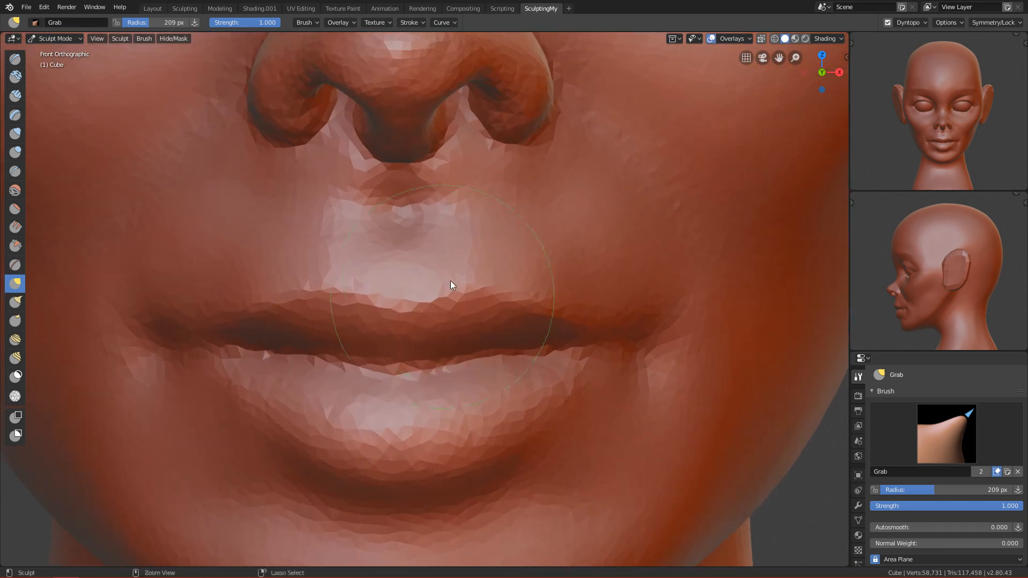
Crease a groove down the philtrum and work over its sides with Clay Strips at radius 88 px.
key("shift+c")
mouse_move(443, 229)
left_mouse_down("ctrl+alt")
mouse_move(418, 261)
mouse_move(403, 243)
left_mouse_up("ctrl+alt")
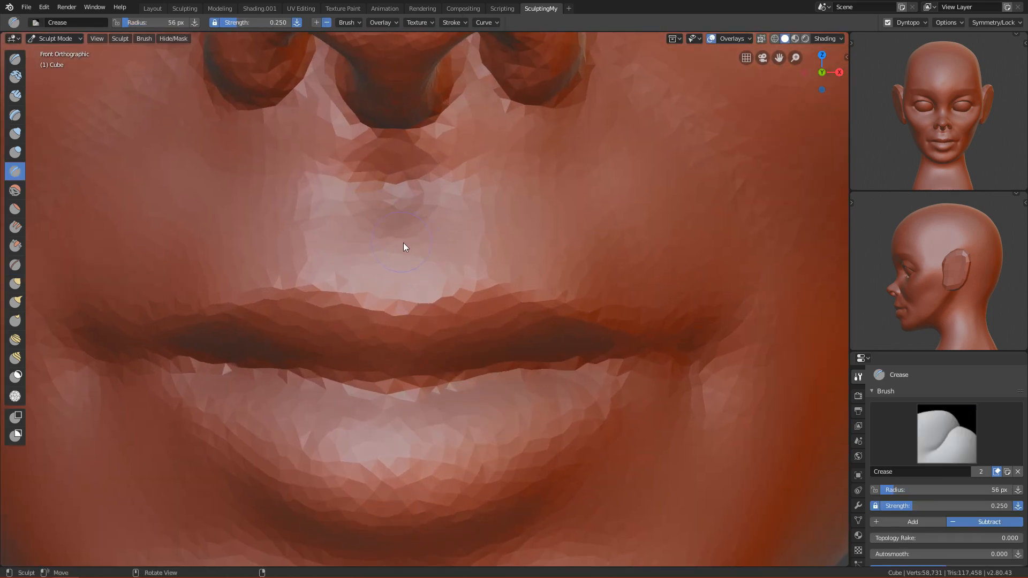
left_click_drag(385, 203, 381, 156)
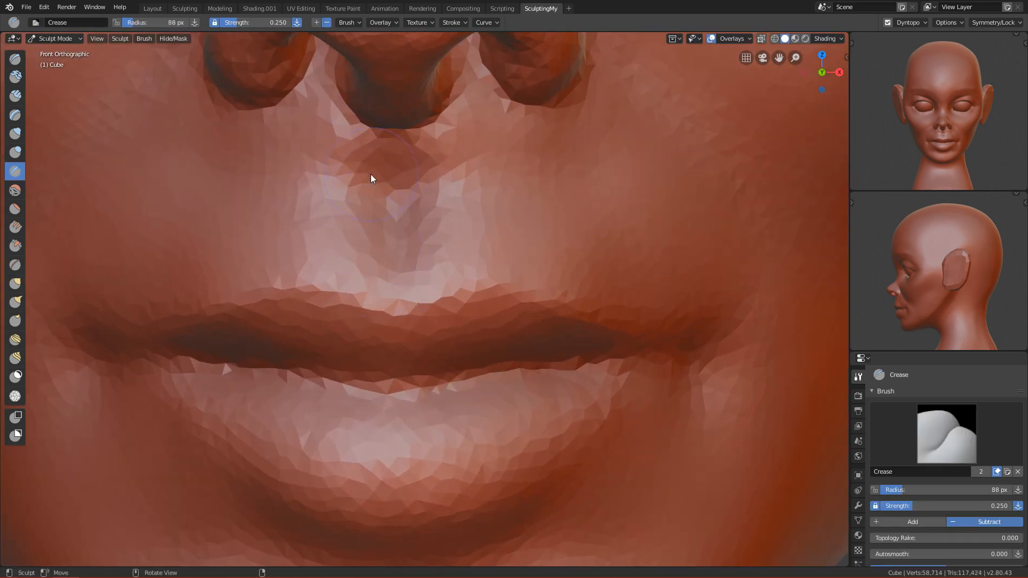
key("c")
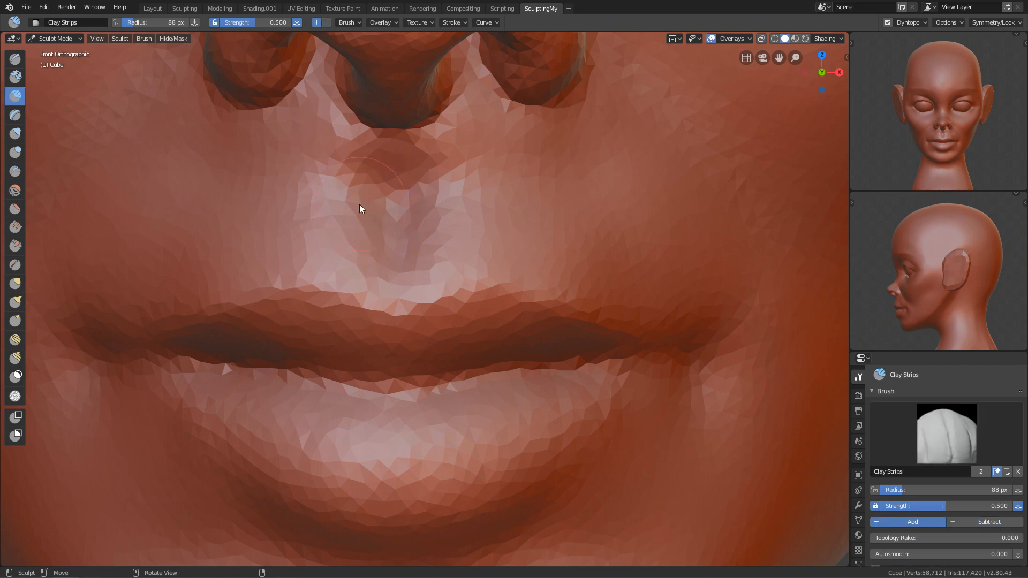
mouse_move(360, 249)
left_mouse_down()
mouse_move(364, 229)
mouse_move(353, 217)
mouse_move(335, 252)
mouse_move(342, 151)
mouse_move(374, 202)
mouse_move(341, 262)
mouse_move(335, 140)
mouse_move(333, 224)
mouse_move(377, 180)
mouse_move(383, 157)
mouse_move(404, 240)
left_mouse_up()
Check the lip profile from the side and deepen the philtrum with subtractive Clay Strips strokes.
key("KP_3")
left_click_drag(498, 298, 451, 450, "ctrl+alt")
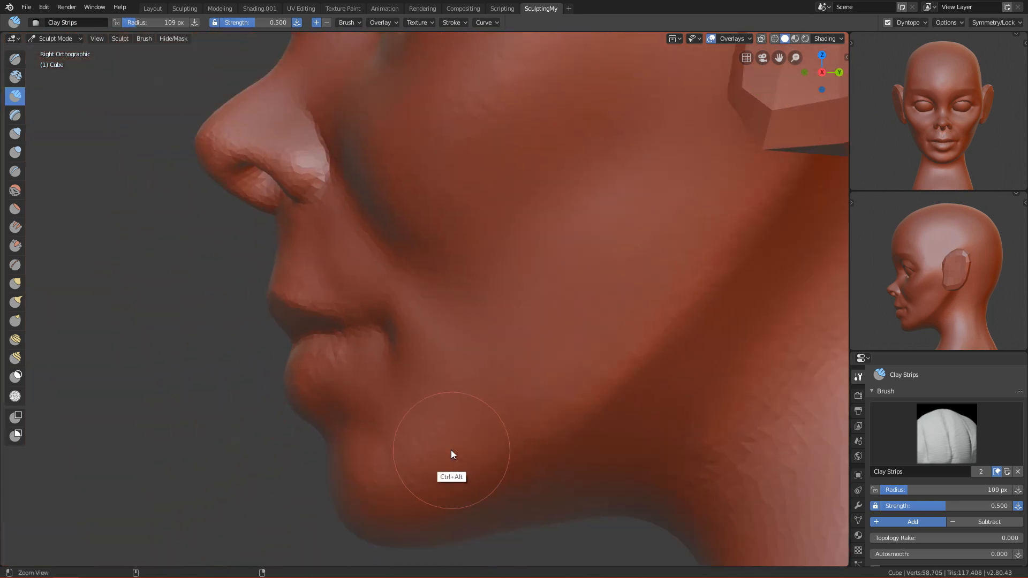
key("KP_1")
mouse_move(403, 422)
left_mouse_down("ctrl+alt")
mouse_move(420, 237)
mouse_move(399, 255)
left_mouse_up("ctrl+alt")
key("f")
left_click(380, 236)
left_click_drag(398, 195, 374, 269, "ctrl")
left_click_drag(391, 207, 377, 265, "ctrl")
key("f")
left_click(403, 209)
mouse_move(394, 216)
middle_mouse_down("ctrl")
mouse_move(441, 469)
mouse_move(429, 445)
mouse_move(422, 465)
mouse_move(400, 245)
mouse_move(413, 384)
mouse_move(438, 347)
mouse_move(448, 393)
mouse_move(409, 369)
mouse_move(439, 207)
middle_mouse_up("ctrl")
Deepen the parting line between the lips from corner to corner with the Crease brush.
key("shift+c")
mouse_move(236, 222)
left_mouse_down()
mouse_move(305, 243)
mouse_move(403, 246)
left_mouse_up()
key("f")
left_click(322, 241)
mouse_move(388, 249)
left_mouse_down()
mouse_move(417, 256)
mouse_move(476, 237)
mouse_move(445, 233)
mouse_move(534, 222)
mouse_move(624, 225)
mouse_move(641, 211)
mouse_move(583, 239)
mouse_move(637, 214)
mouse_move(648, 197)
mouse_move(558, 298)
mouse_move(552, 277)
mouse_move(611, 222)
left_mouse_up()
Raise the lower lip's outer border with inverted Crease strokes at radius 92 px.
key("f")
left_click(405, 246)
key("f")
left_click(457, 238)
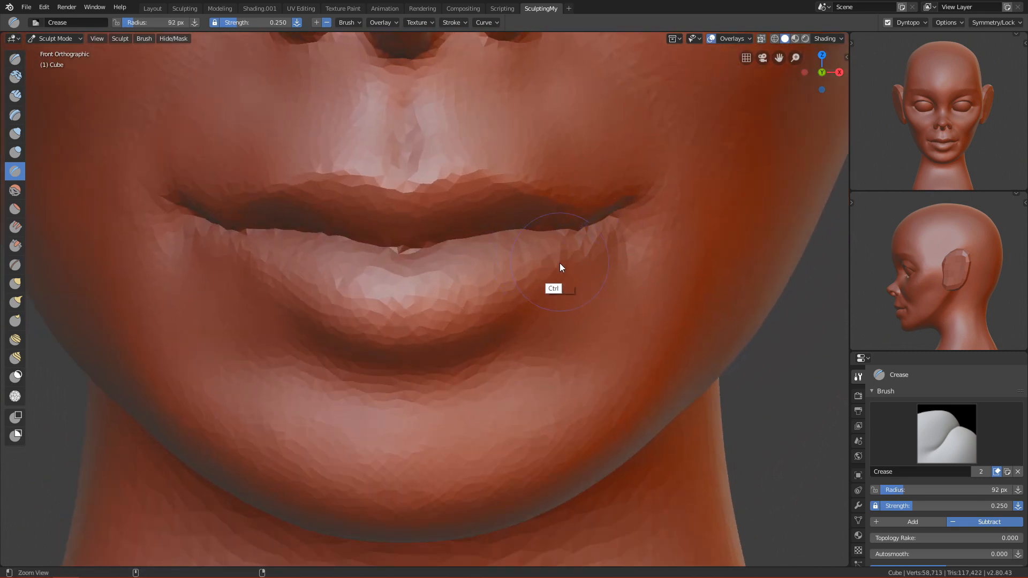
left_click_drag(560, 262, 570, 195, "ctrl+alt")
mouse_move(524, 296)
left_mouse_down("ctrl")
mouse_move(599, 253)
mouse_move(534, 285)
mouse_move(581, 257)
left_mouse_up("ctrl")
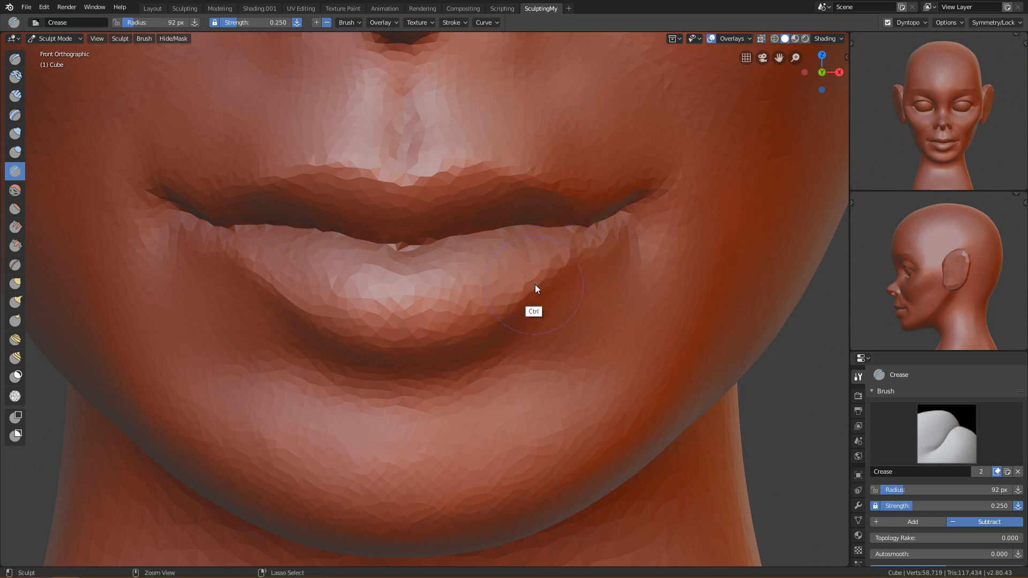
left_click_drag(272, 289, 377, 333, "ctrl")
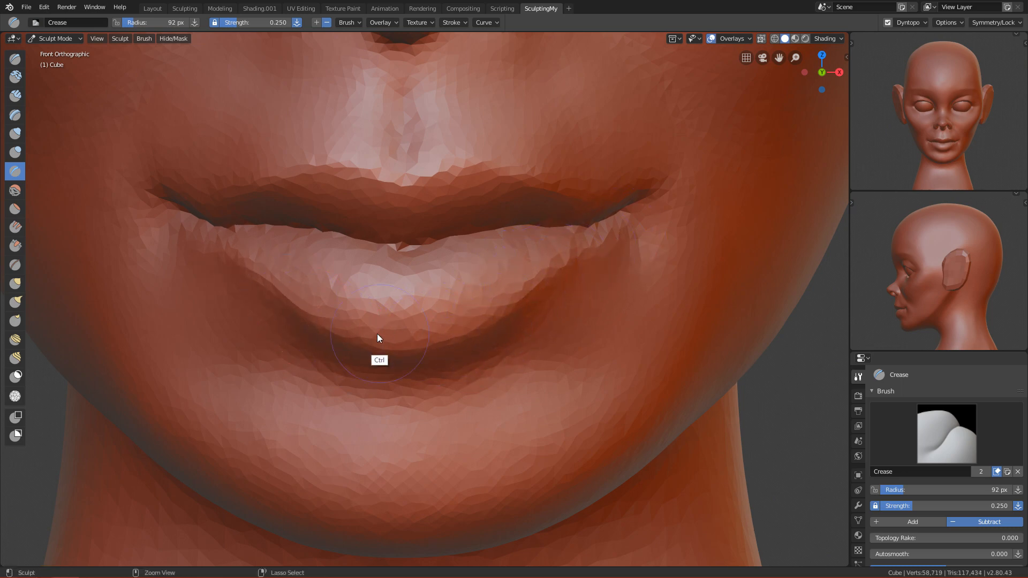
Resize the brush and smooth the lower lip from its centre toward the outer edge.
middle_click_drag(436, 316, 420, 270)
key("f")
left_click(443, 268)
mouse_move(367, 240)
left_mouse_down("shift")
mouse_move(530, 204)
mouse_move(365, 361)
mouse_move(470, 348)
mouse_move(509, 311)
left_mouse_up("shift")
Sharpen the lower lip's border near the mouth corner with an inverted Crease stroke and smooth the corner.
key("f")
left_click(572, 249)
key("f")
left_click(626, 225)
left_click_drag(669, 210, 531, 294, "ctrl")
mouse_move(657, 234)
left_mouse_down("shift")
mouse_move(587, 266)
mouse_move(648, 223)
left_mouse_up("shift")
key("f")
left_click(641, 257)
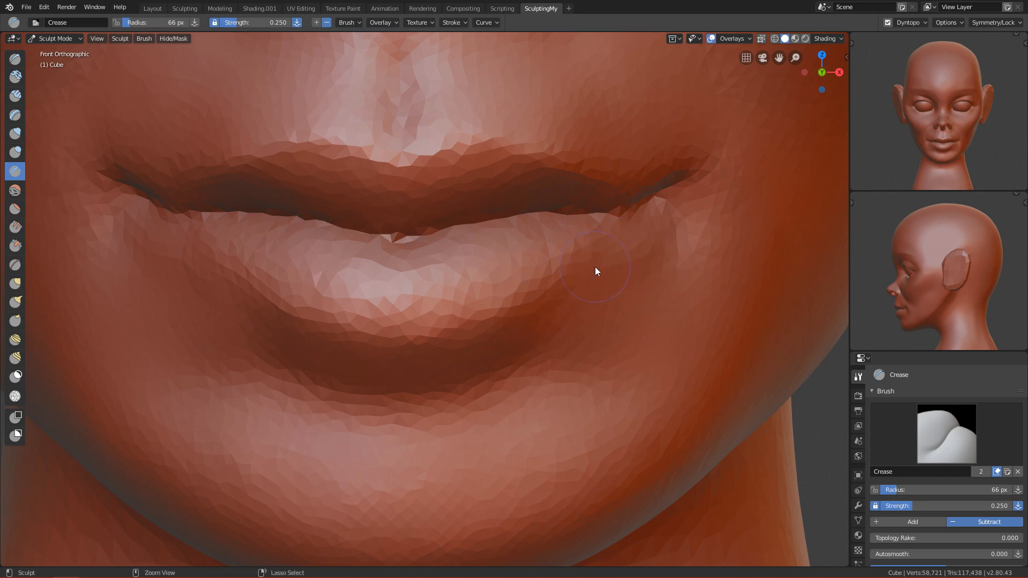
Crease the hollow beneath the lower lip from a low angle at radius 119 px.
mouse_move(585, 270)
middle_mouse_down("ctrl")
mouse_move(476, 441)
mouse_move(544, 307)
mouse_move(541, 290)
middle_mouse_up("ctrl")
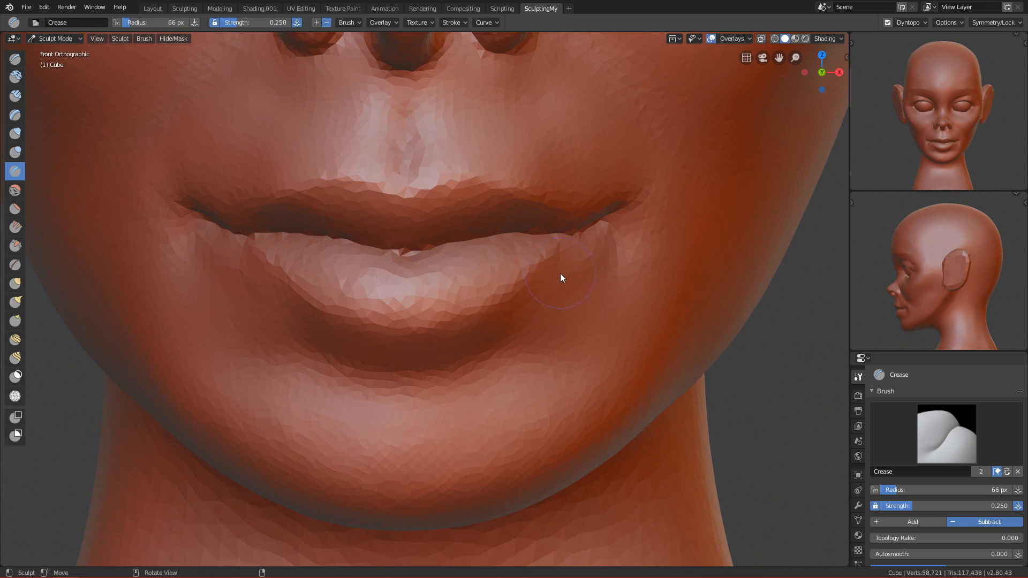
middle_click_drag(518, 355, 477, 274)
key("f")
left_click(377, 220)
left_click_drag(298, 240, 491, 217)
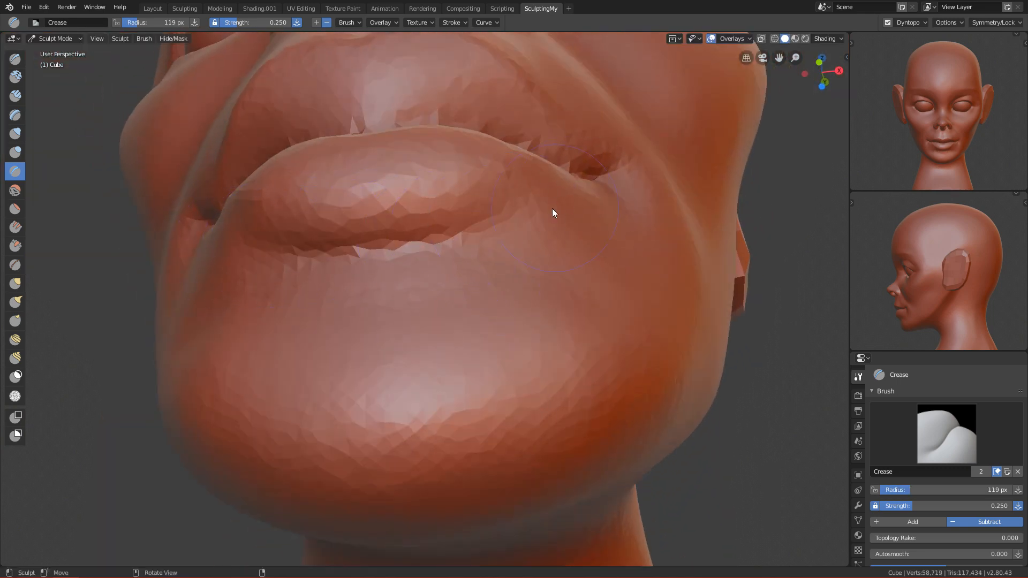
Crease below the outer end of the lower lip toward the mouth corner and smooth the transition.
left_click_drag(551, 207, 469, 273, "alt")
left_click_drag(425, 306, 506, 244)
left_click_drag(463, 274, 527, 211)
left_click_drag(478, 257, 518, 233, "shift")
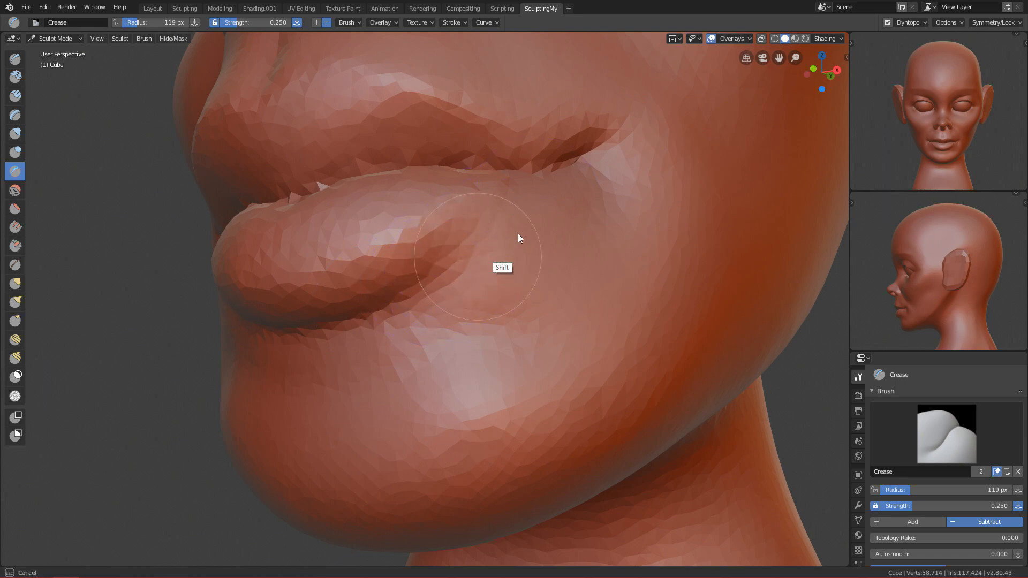
Check the mouth in side and front views, switch to Clay Strips and smooth the mouth corner.
key("KP_3")
key("KP_1")
left_click_drag(450, 326, 498, 294, "ctrl+alt")
mouse_move(530, 311)
left_mouse_down("alt")
mouse_move(481, 308)
mouse_move(479, 220)
mouse_move(526, 288)
left_mouse_up("alt")
key("c")
key("f")
left_click(494, 265)
mouse_move(488, 263)
left_mouse_down("shift")
mouse_move(458, 242)
mouse_move(534, 255)
left_mouse_up("shift")
Add volume around the mouth with Clay Strips at radius 62 px and smooth it down toward the chin.
left_click_drag(454, 279, 523, 289, "alt")
key("f")
left_click(348, 285)
left_click_drag(279, 247, 360, 268)
mouse_move(319, 307)
left_mouse_down("shift")
mouse_move(289, 269)
mouse_move(363, 280)
mouse_move(372, 296)
mouse_move(387, 455)
left_mouse_up("shift")
Review the whole head and save the file.
key("grave")
left_click_drag(400, 390, 482, 273, "ctrl+alt")
left_click_drag(572, 279, 502, 316, "alt")
key("ctrl+s")
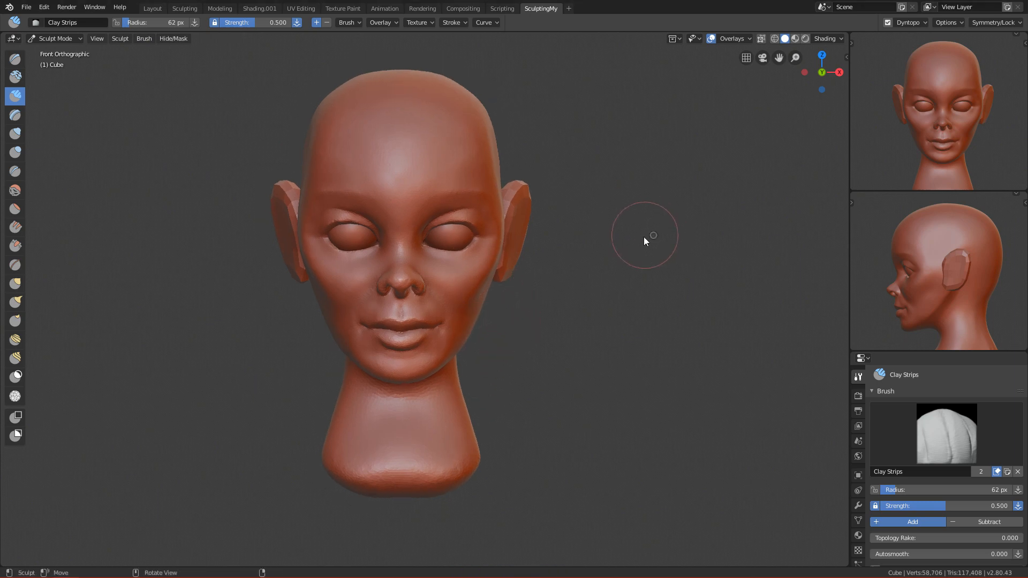
Try to narrow the head at the temples with the Grab brush at radius 376 px in the front view.
middle_click_drag(599, 349, 608, 301, "ctrl")
mouse_move(608, 301)
left_mouse_down("ctrl+alt")
mouse_move(609, 286)
mouse_move(597, 313)
mouse_move(605, 284)
left_mouse_up("ctrl+alt")
key("g")
key("f")
left_click(680, 194)
mouse_move(620, 215)
left_mouse_down("ctrl+alt")
mouse_move(612, 204)
mouse_move(602, 269)
left_mouse_up("ctrl+alt")
key("f")
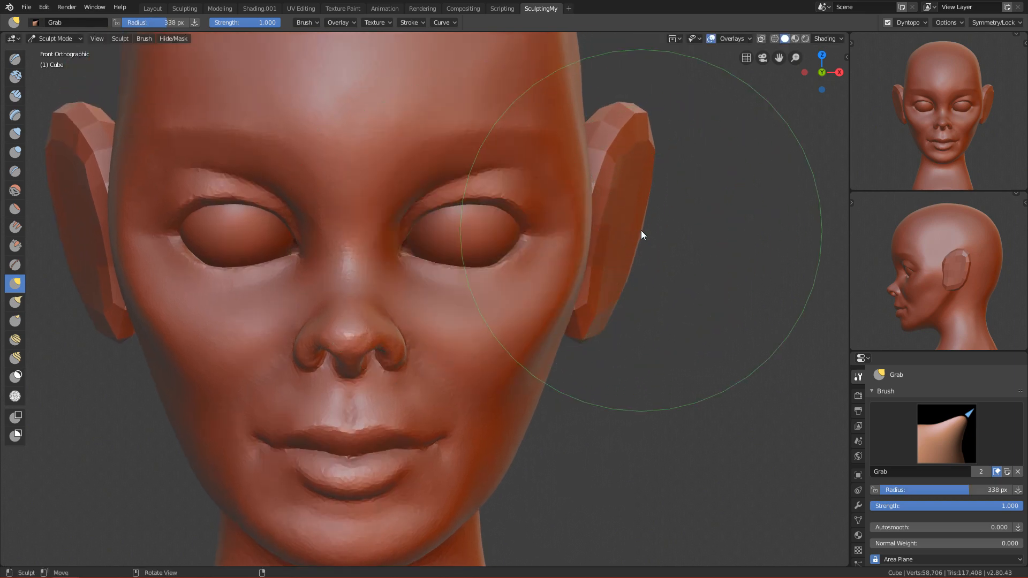
left_click(600, 221)
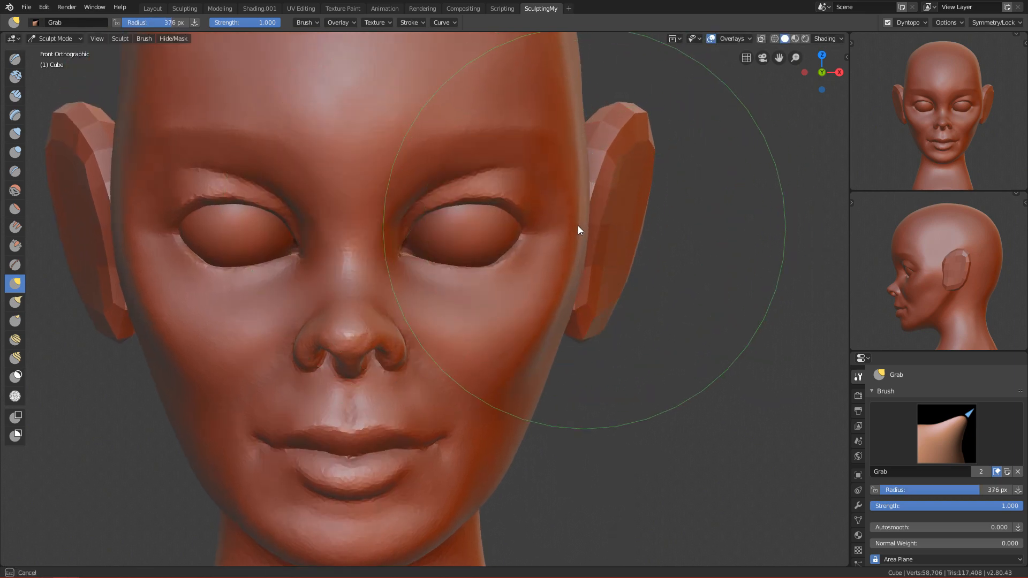
key("f")
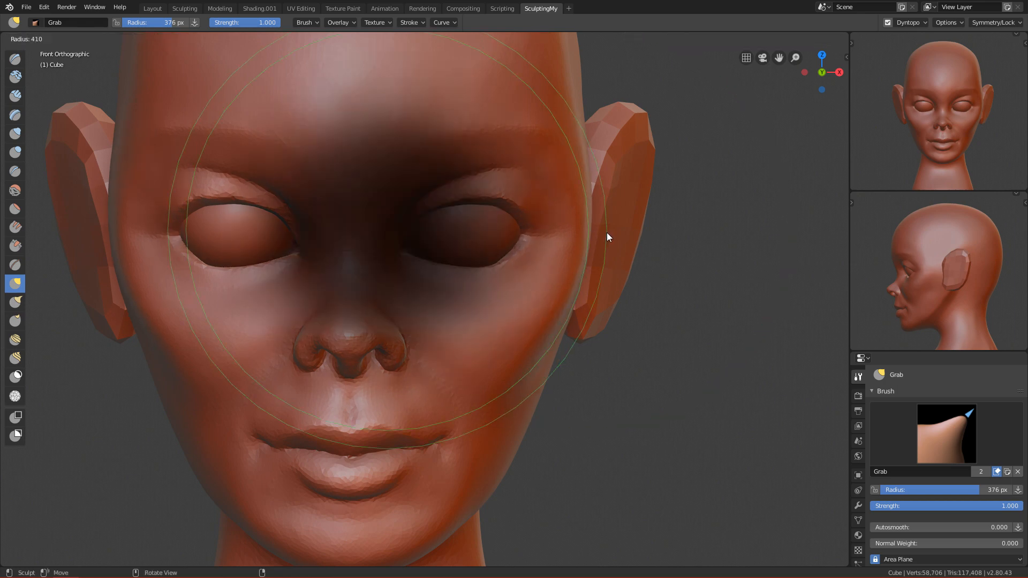
left_click(579, 234)
Scrape the side of the face from the temple down over the cheek with a large Scrape brush.
mouse_move(580, 231)
middle_mouse_down()
mouse_move(580, 252)
mouse_move(509, 218)
middle_mouse_up()
key("shift+t")
key("f")
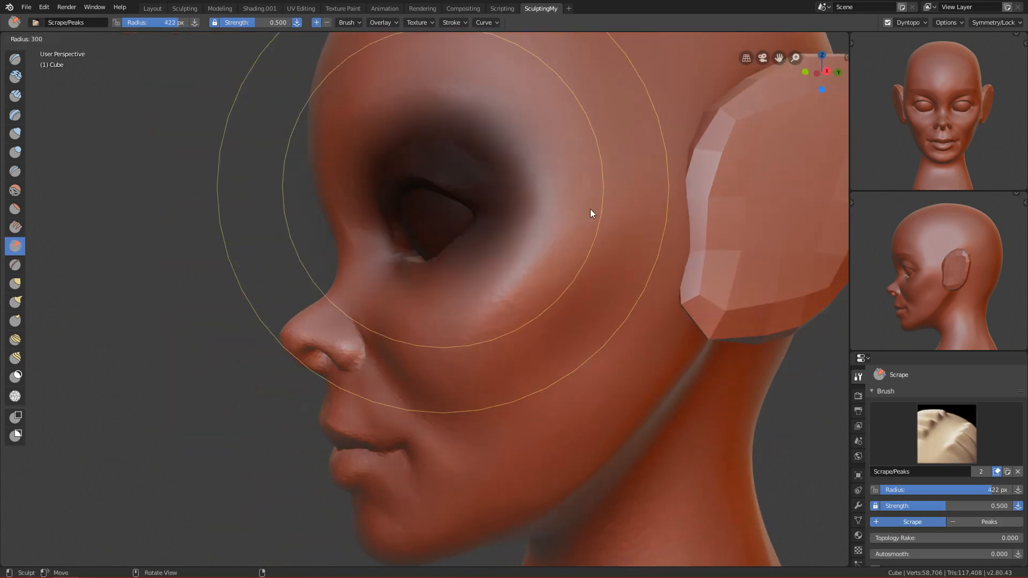
left_click(581, 207)
mouse_move(637, 188)
left_mouse_down()
mouse_move(656, 219)
mouse_move(608, 299)
mouse_move(595, 299)
left_mouse_up()
key("f")
left_click(614, 183)
left_click_drag(645, 111, 560, 319)
Smooth the scraped surface from the temple down to the cheek with the brush radius at 103 px.
mouse_move(551, 356)
middle_mouse_down("alt")
mouse_move(564, 202)
mouse_move(608, 275)
mouse_move(601, 316)
mouse_move(495, 285)
mouse_move(540, 319)
mouse_move(485, 305)
middle_mouse_up("alt")
key("f")
left_click(487, 318)
mouse_move(577, 87)
left_mouse_down("shift")
mouse_move(557, 255)
mouse_move(519, 307)
left_mouse_up("shift")
middle_click_drag(519, 306, 537, 260, "alt")
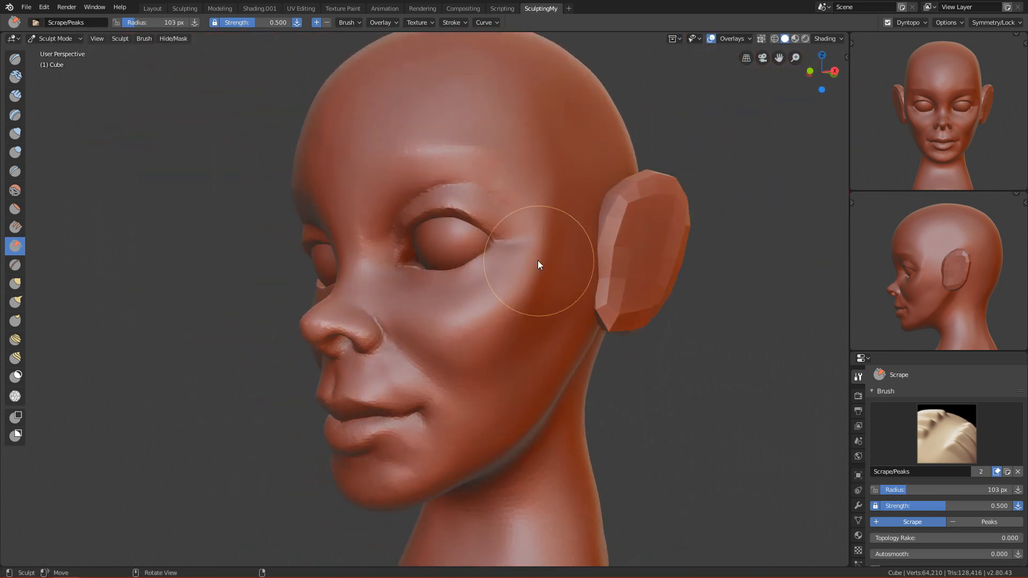
Smooth the cheek below the cheekbone with the brush radius at 82 px.
key("f")
left_click(515, 316)
mouse_move(523, 288)
left_mouse_down("shift")
mouse_move(476, 326)
mouse_move(498, 294)
mouse_move(507, 345)
left_mouse_up("shift")
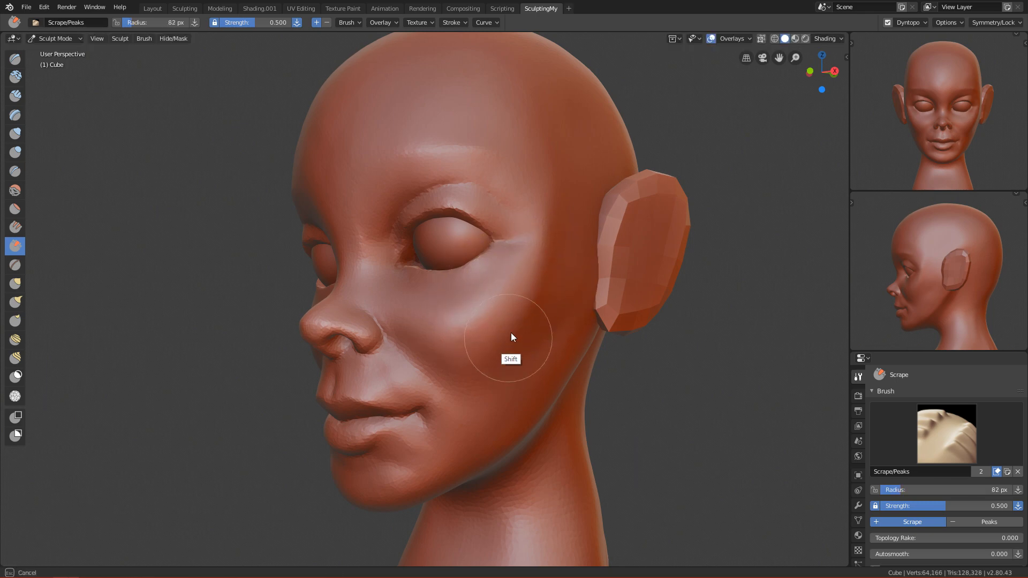
mouse_move(406, 211)
middle_mouse_down("alt")
mouse_move(566, 313)
mouse_move(505, 298)
middle_mouse_up("alt")
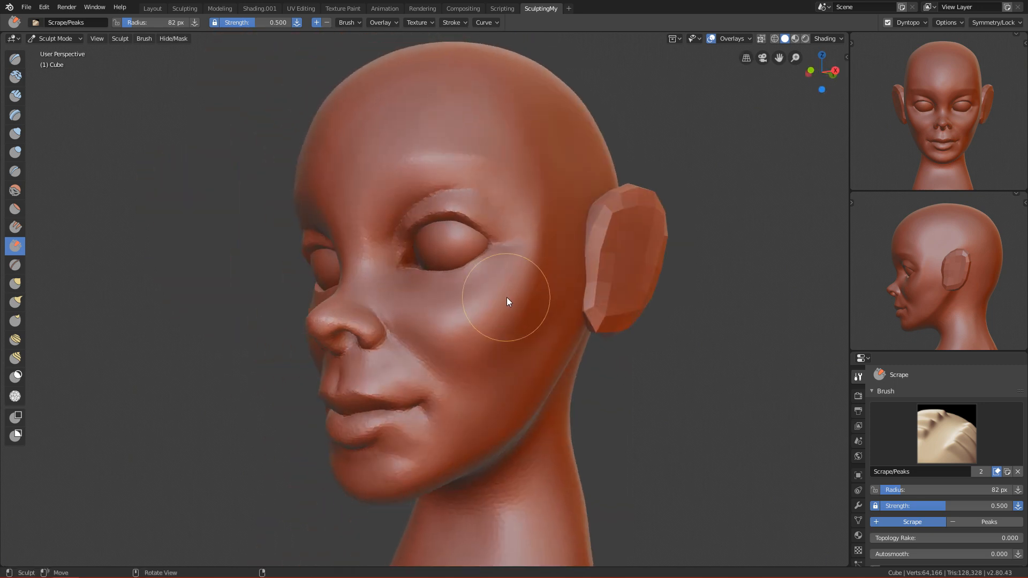
Add clay to the side of the face in front of the ear with Clay Strips.
key("c")
mouse_move(567, 244)
left_mouse_down()
mouse_move(535, 294)
mouse_move(523, 283)
mouse_move(573, 254)
mouse_move(493, 316)
mouse_move(594, 326)
left_mouse_up()
key("f")
left_click(544, 279)
Check the face from other angles and smooth the area between the cheekbone and the ear.
key("grave")
left_click(435, 269)
left_click_drag(491, 345, 534, 315, "ctrl+alt")
mouse_move(534, 315)
left_mouse_down("alt")
mouse_move(548, 276)
mouse_move(535, 306)
left_mouse_up("alt")
key("f")
left_click(518, 292)
left_click_drag(547, 303, 586, 286, "alt")
key("f")
left_click(618, 251)
mouse_move(621, 229)
left_mouse_down("shift")
mouse_move(585, 266)
mouse_move(561, 328)
mouse_move(532, 348)
mouse_move(597, 274)
left_mouse_up("shift")
Smooth the lower cheek in front of the ear with the brush radius at 102 px.
key("f")
left_click(580, 303)
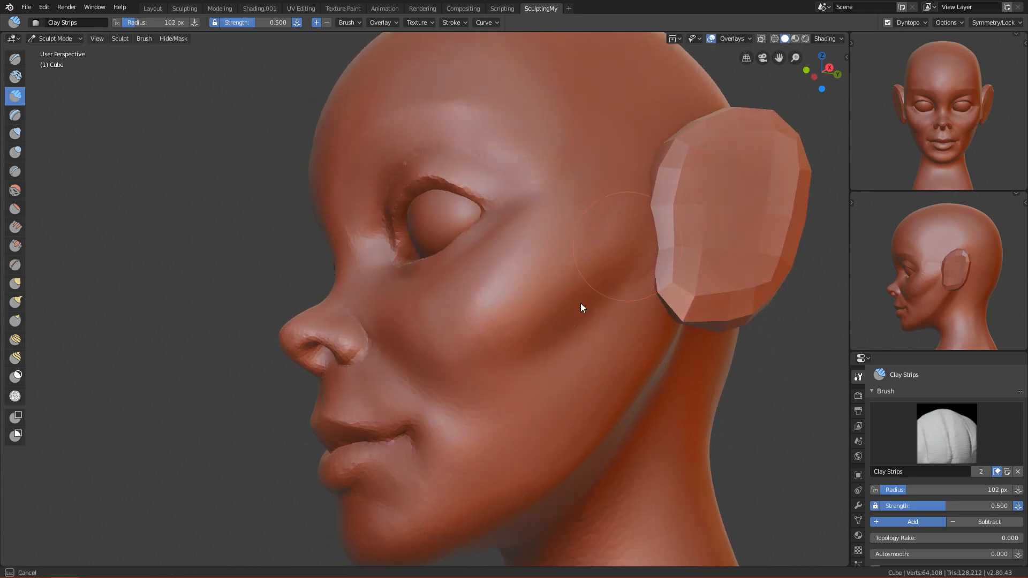
mouse_move(529, 352)
left_mouse_down("shift")
mouse_move(606, 252)
mouse_move(646, 238)
mouse_move(587, 325)
mouse_move(592, 281)
left_mouse_up("shift")
Build up the cheek with Clay Strips running from the ear down toward the jaw at radius 103 px.
key("f")
left_click(596, 284)
mouse_move(645, 199)
left_mouse_down()
mouse_move(568, 333)
mouse_move(614, 207)
mouse_move(586, 276)
left_mouse_up()
left_click_drag(634, 199, 570, 349)
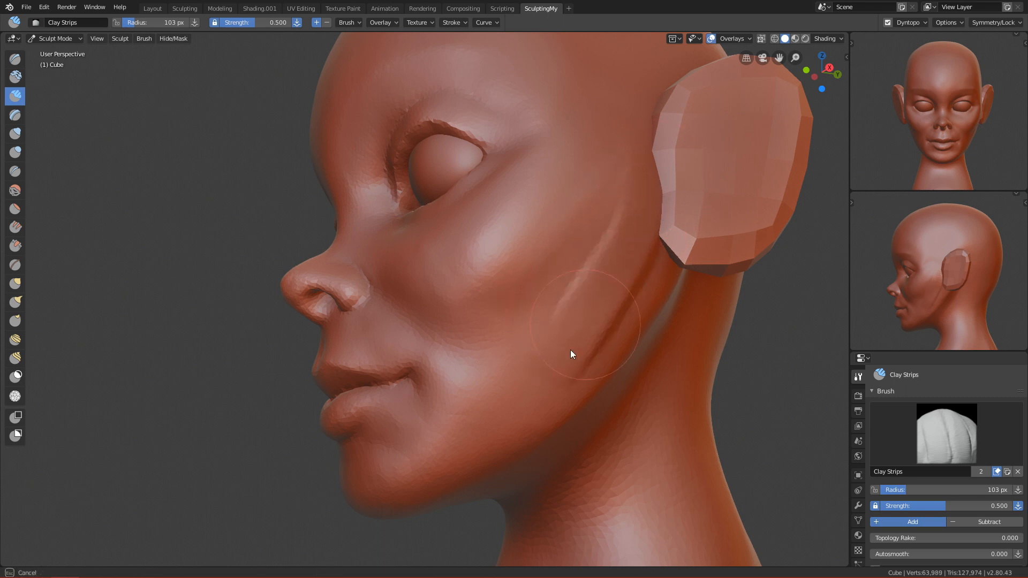
left_click_drag(608, 216, 503, 345)
left_click_drag(574, 242, 482, 342)
Smooth the new clay strips in front of the ear, set the radius to 82 px and check the front view.
mouse_move(538, 272)
left_mouse_down("shift")
mouse_move(468, 319)
mouse_move(618, 287)
mouse_move(526, 381)
mouse_move(567, 247)
mouse_move(647, 237)
mouse_move(621, 273)
left_mouse_up("shift")
key("f")
left_click(568, 304)
mouse_move(662, 203)
left_mouse_down("shift")
mouse_move(609, 322)
mouse_move(650, 258)
mouse_move(635, 172)
left_mouse_up("shift")
mouse_move(544, 324)
left_mouse_down("alt")
mouse_move(569, 288)
mouse_move(521, 332)
mouse_move(564, 280)
mouse_move(530, 408)
mouse_move(531, 378)
mouse_move(528, 403)
mouse_move(540, 396)
left_mouse_up("alt")
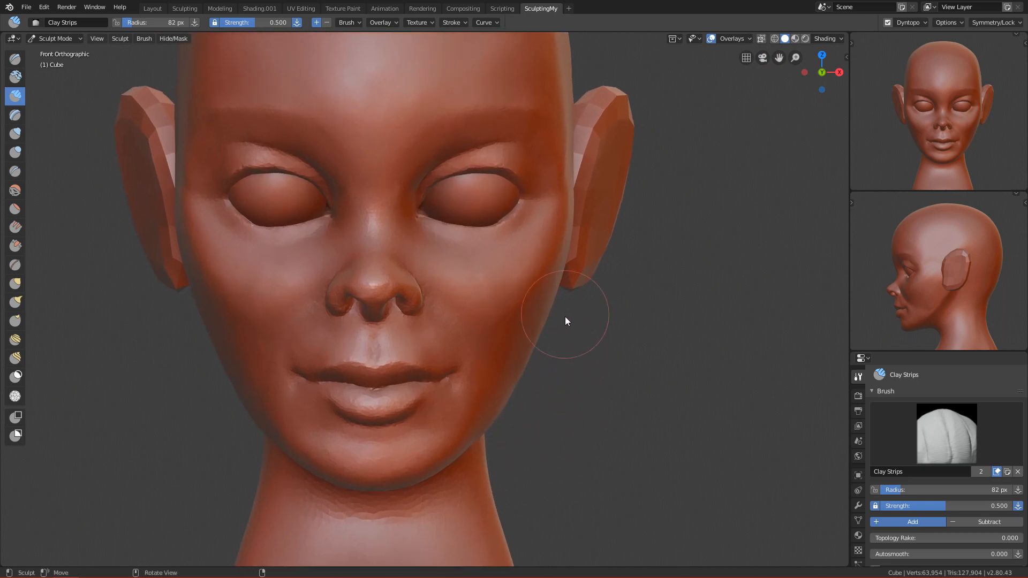
Build up the cheek with Clay Strips from near the mouth corner toward the ear at radius 120 px and smooth it.
left_click_drag(586, 336, 517, 317, "alt")
key("f")
left_click(549, 296)
mouse_move(490, 338)
left_mouse_down()
mouse_move(631, 214)
mouse_move(589, 216)
left_mouse_up()
mouse_move(613, 257)
left_mouse_down("shift")
mouse_move(625, 248)
mouse_move(486, 339)
left_mouse_up("shift")
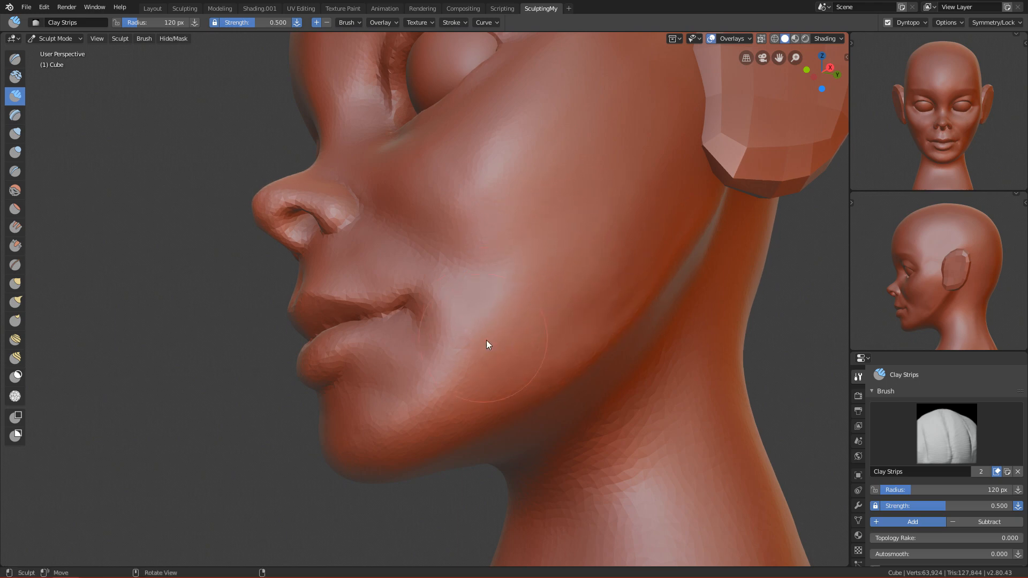
Smooth the area running from the side of the nose down past the mouth corner.
key("KP_1")
mouse_move(561, 331)
left_mouse_down("ctrl+alt")
mouse_move(523, 422)
mouse_move(564, 313)
mouse_move(510, 310)
mouse_move(574, 316)
mouse_move(469, 277)
left_mouse_up("ctrl+alt")
key("f")
left_click(430, 167)
mouse_move(430, 168)
left_mouse_down("alt")
mouse_move(447, 187)
mouse_move(345, 129)
left_mouse_up("alt")
key("f")
left_click(415, 181)
mouse_move(442, 217)
left_mouse_down("shift")
mouse_move(400, 184)
mouse_move(515, 269)
mouse_move(423, 250)
mouse_move(493, 399)
mouse_move(486, 423)
mouse_move(511, 289)
left_mouse_up("shift")
Reshape the mouth corner and lower cheek with the Grab brush at radius 242 px.
key("KP_1")
mouse_move(511, 289)
left_mouse_down("alt")
mouse_move(463, 227)
mouse_move(523, 210)
mouse_move(541, 268)
mouse_move(484, 345)
mouse_move(463, 223)
left_mouse_up("alt")
key("KP_1")
key("g")
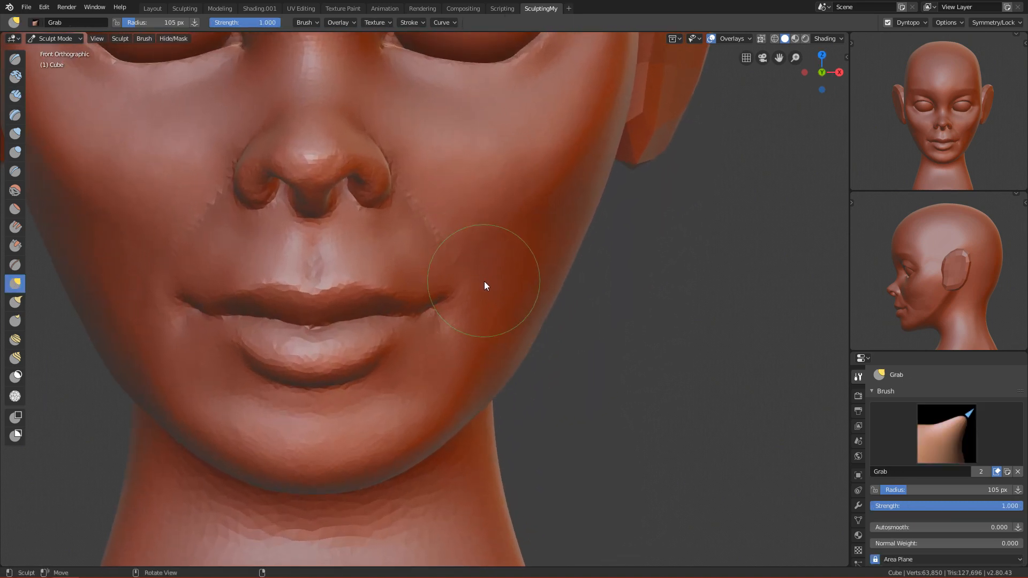
key("f")
left_click(465, 301)
mouse_move(454, 305)
left_mouse_down()
mouse_move(456, 293)
mouse_move(444, 442)
left_mouse_up()
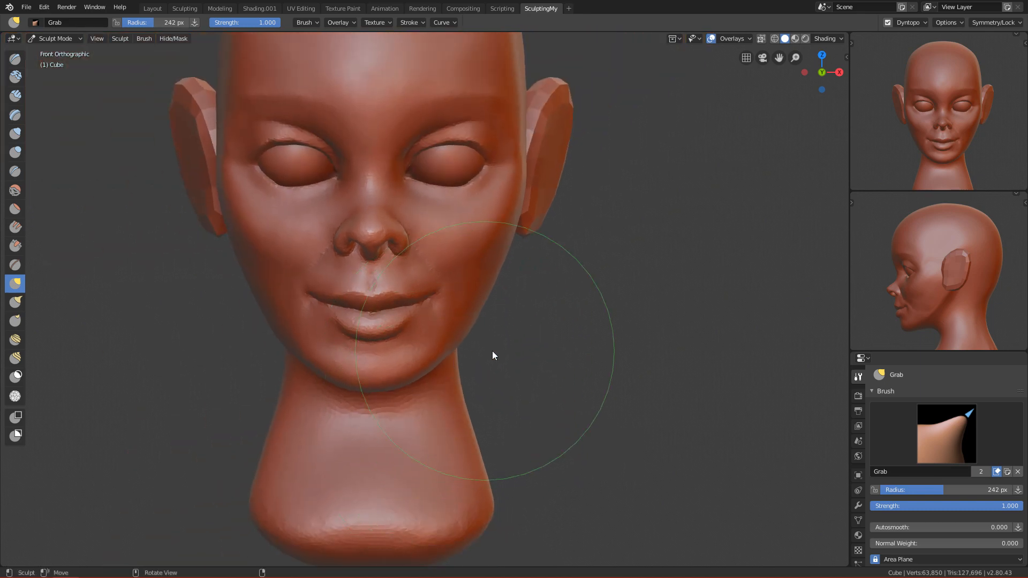
key("KP_3")
left_click_drag(459, 406, 372, 365, "ctrl+alt")
key("KP_1")
mouse_move(459, 372)
left_mouse_down("ctrl+alt")
mouse_move(461, 395)
mouse_move(475, 343)
mouse_move(473, 416)
mouse_move(528, 276)
mouse_move(499, 309)
mouse_move(532, 258)
mouse_move(625, 168)
mouse_move(574, 220)
left_mouse_up("ctrl+alt")
Resize the Grab brush and nudge the side of the nose bridge slightly inward beside the inner eye corner.
key("f")
left_click(495, 267)
key("f")
left_click(606, 214)
left_click_drag(544, 292, 545, 278, "ctrl+alt")
left_click_drag(444, 284, 509, 344, "alt+shift")
key("f")
left_click(455, 270)
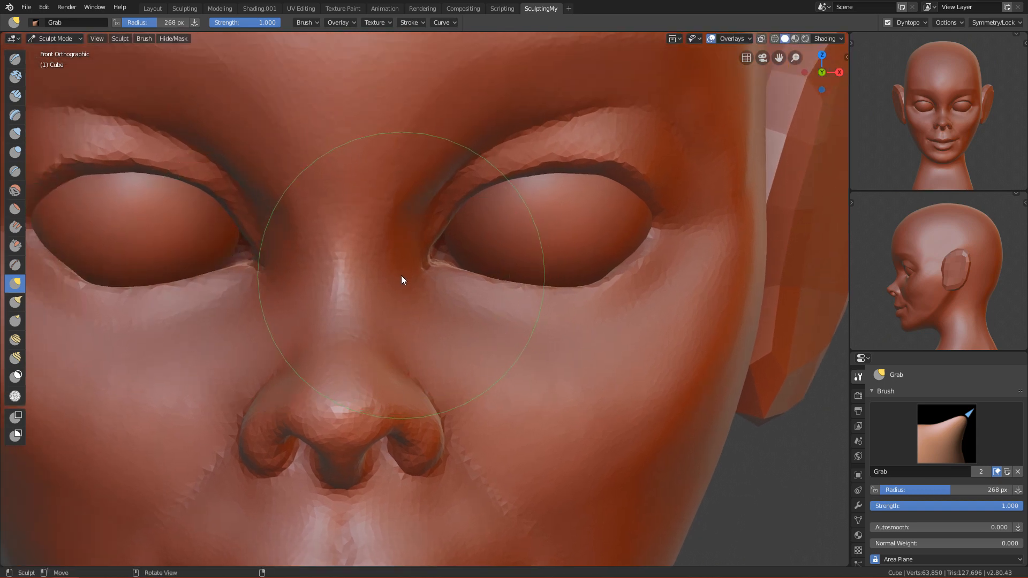
key("f")
left_click(377, 265)
left_click_drag(404, 265, 397, 265)
Flatten the nose bridge between the eyes with the Scrape/Peaks brush at radius 98 px.
key("KP_3")
left_click_drag(539, 290, 399, 274, "ctrl+alt")
key("KP_1")
key("f")
left_click(312, 268)
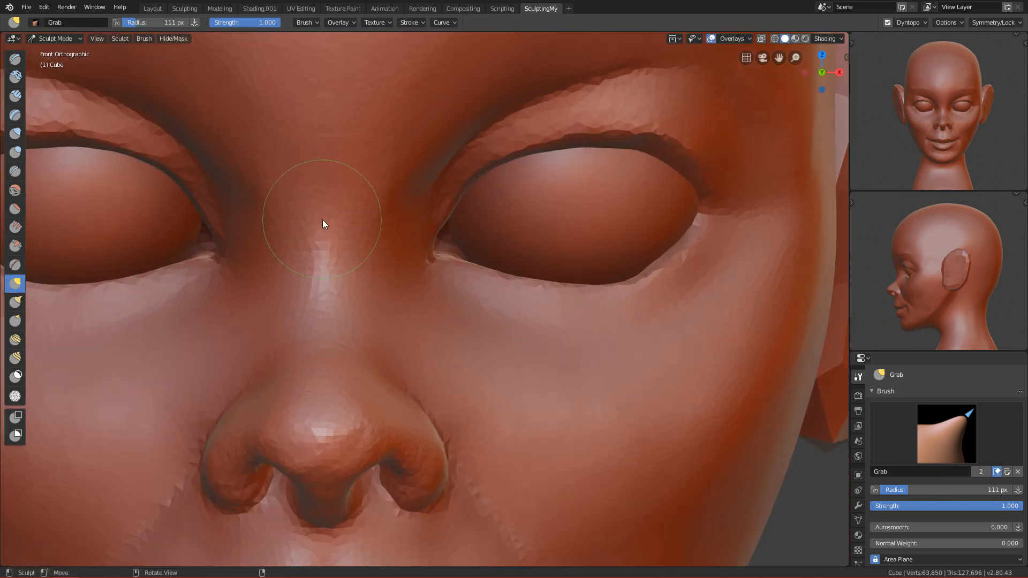
key("shift+t")
key("f")
left_click(328, 257)
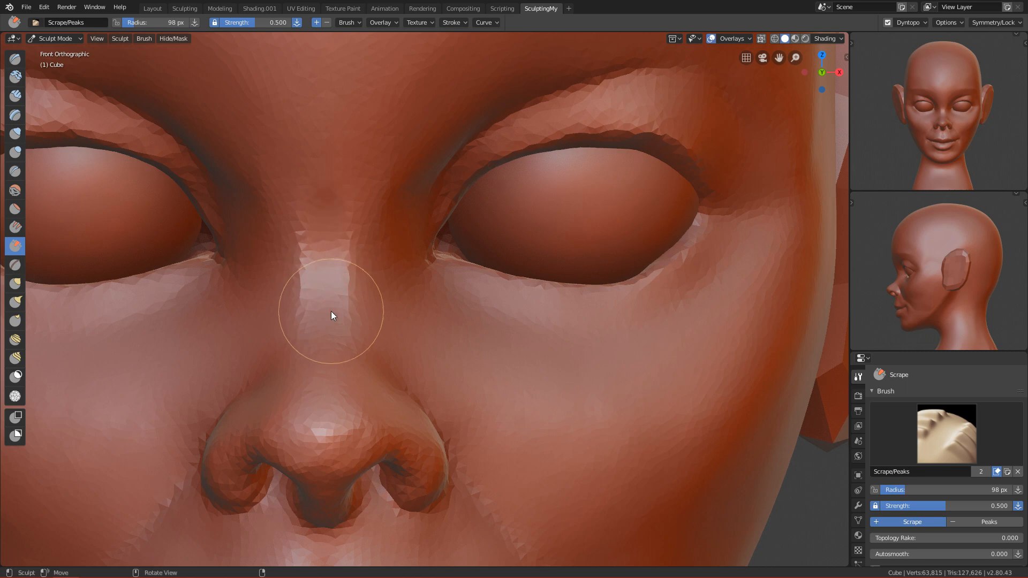
mouse_move(327, 200)
left_mouse_down()
mouse_move(332, 327)
mouse_move(322, 213)
mouse_move(322, 257)
left_mouse_up()
Try pinching the crease between the inner brow and the nose bridge at radius 98 px.
left_click_drag(399, 224, 423, 444, "ctrl+alt")
key("KP_3")
left_click_drag(523, 319, 504, 385, "ctrl+alt")
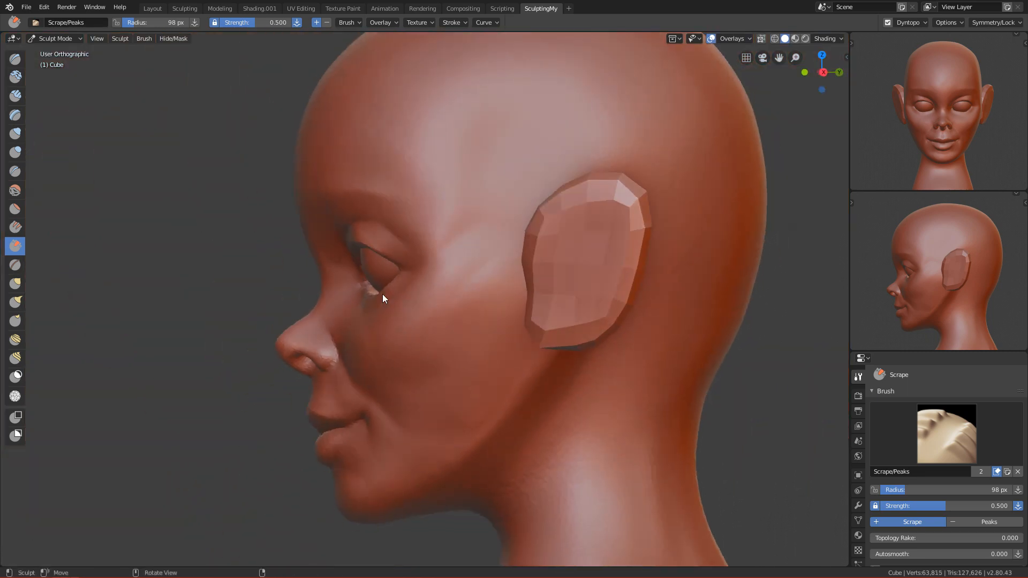
key("KP_1")
left_click_drag(436, 415, 445, 319, "ctrl+alt")
key("p")
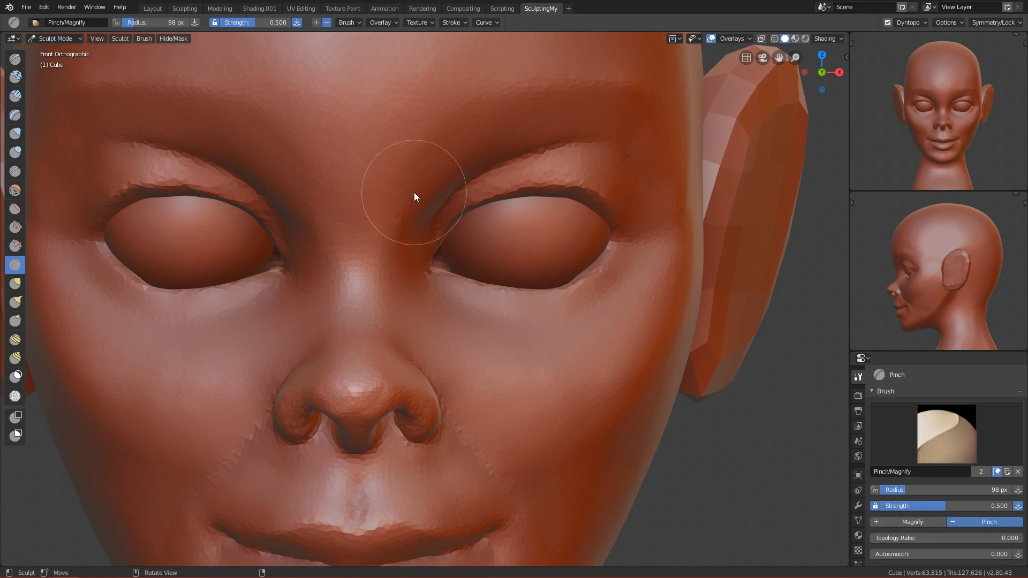
mouse_move(407, 188)
left_mouse_down()
mouse_move(381, 275)
mouse_move(404, 226)
mouse_move(412, 163)
mouse_move(407, 181)
left_mouse_up()
key("ctrl+z")
Pinch the crease at the inner brow with the radius at 51 px and check the profile.
key("f")
left_click(384, 252)
left_click_drag(420, 170, 410, 348, "ctrl+alt")
key("KP_3")
left_click_drag(558, 358, 441, 520, "ctrl+alt")
key("grave")
left_click(358, 367)
key("KP_3")
key("grave")
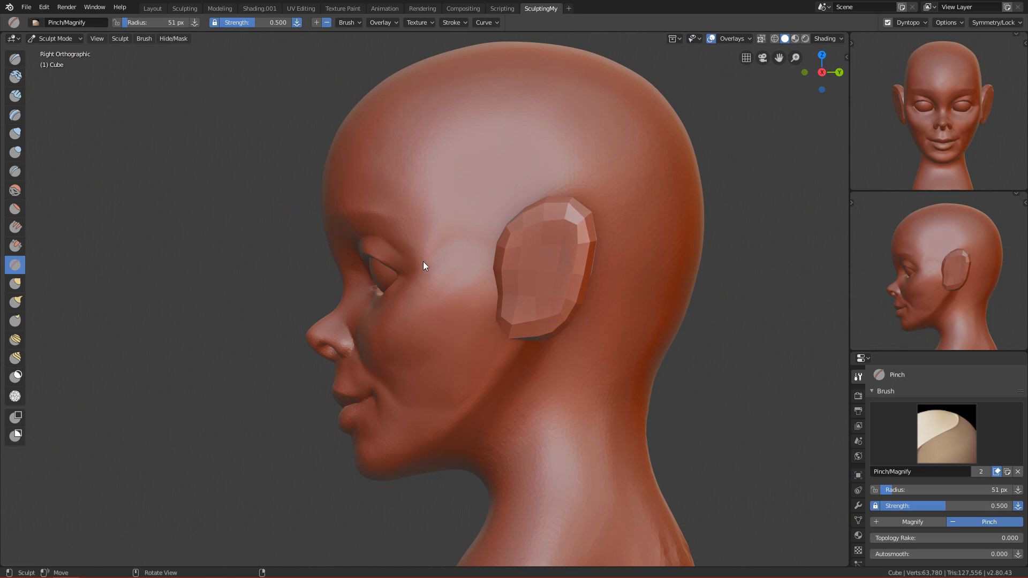
left_click(441, 291)
Adjust the inner brow above the eye with the Grab brush, reducing the radius to 106 px.
key("g")
key("f")
left_click(570, 262)
mouse_move(541, 336)
left_mouse_down("ctrl+alt")
mouse_move(551, 296)
mouse_move(516, 352)
mouse_move(525, 261)
mouse_move(501, 233)
mouse_move(400, 217)
left_mouse_up("ctrl+alt")
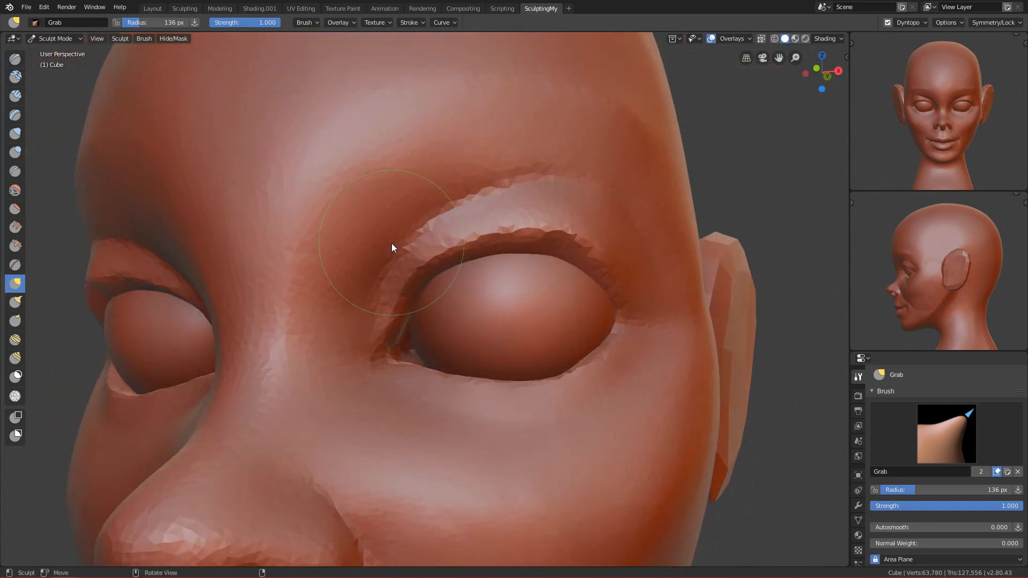
key("f")
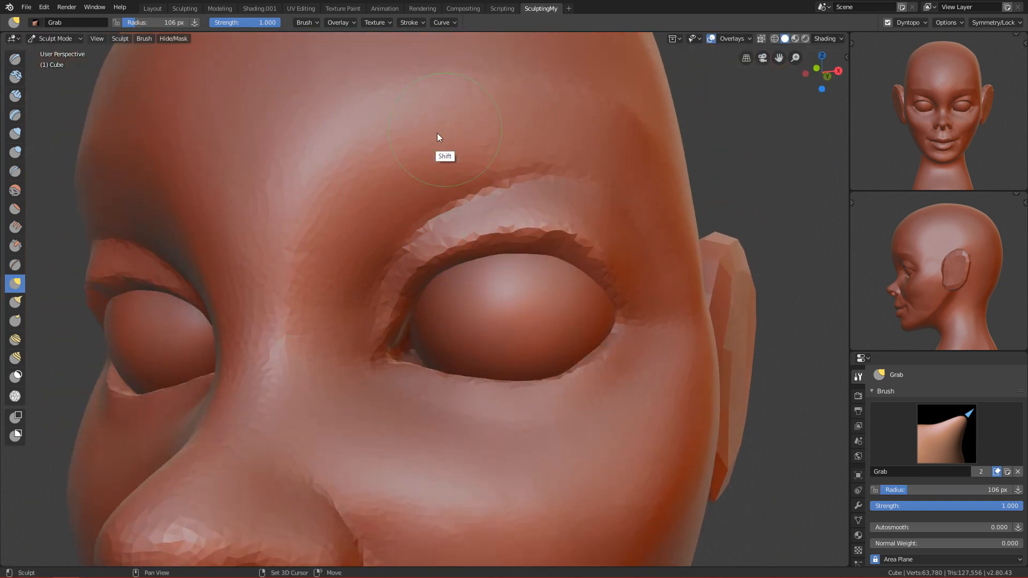
left_click(405, 176)
Build up the upper nose bridge with Clay Strips at radius 83 px and smooth the added clay.
key("KP_1")
mouse_move(445, 269)
left_mouse_down("ctrl+alt")
mouse_move(482, 489)
mouse_move(555, 386)
mouse_move(514, 516)
mouse_move(493, 477)
mouse_move(500, 370)
mouse_move(524, 425)
mouse_move(528, 230)
mouse_move(484, 300)
left_mouse_up("ctrl+alt")
key("c")
mouse_move(365, 282)
left_mouse_down("ctrl+alt")
mouse_move(369, 178)
mouse_move(403, 261)
mouse_move(386, 227)
mouse_move(365, 245)
mouse_move(397, 214)
mouse_move(373, 224)
mouse_move(366, 262)
left_mouse_up("ctrl+alt")
key("f")
left_click(376, 237)
key("f")
left_click(354, 249)
key("f")
left_click(382, 227)
left_click_drag(397, 220, 343, 251)
mouse_move(374, 249)
left_mouse_down("shift")
mouse_move(363, 262)
mouse_move(343, 259)
left_mouse_up("shift")
Check the face shape in profile, front and three-quarter views.
key("KP_3")
mouse_move(584, 256)
left_mouse_down("ctrl+alt")
mouse_move(464, 453)
mouse_move(509, 428)
mouse_move(532, 375)
left_mouse_up("ctrl+alt")
key("KP_1")
left_click_drag(532, 375, 492, 435, "ctrl+alt")
left_click_drag(518, 400, 569, 394, "alt")
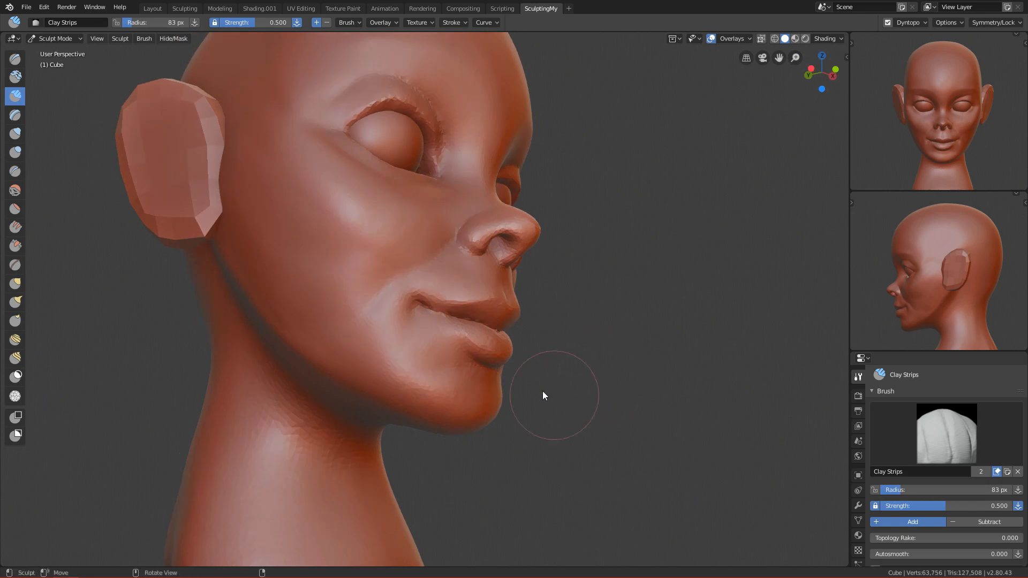
key("KP_1")
left_click_drag(472, 445, 486, 330, "ctrl+alt")
Save the file and apply a Detail Flood Fill to the head with constant detail at resolution 50.
key("f")
left_click(510, 356)
left_click(919, 21)
left_click(876, 133)
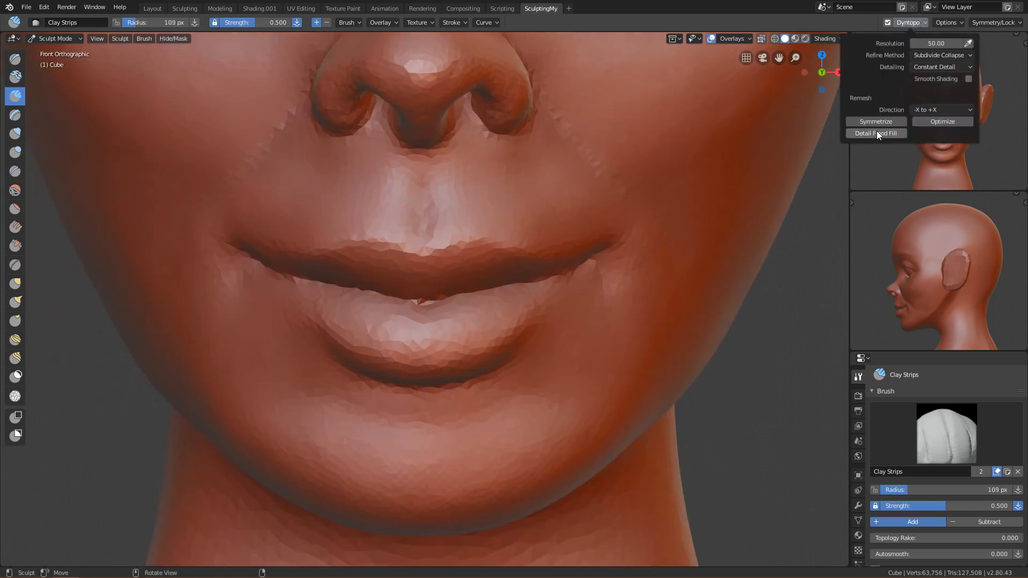
left_click_drag(702, 326, 647, 346, "ctrl+alt")
key("ctrl+s")
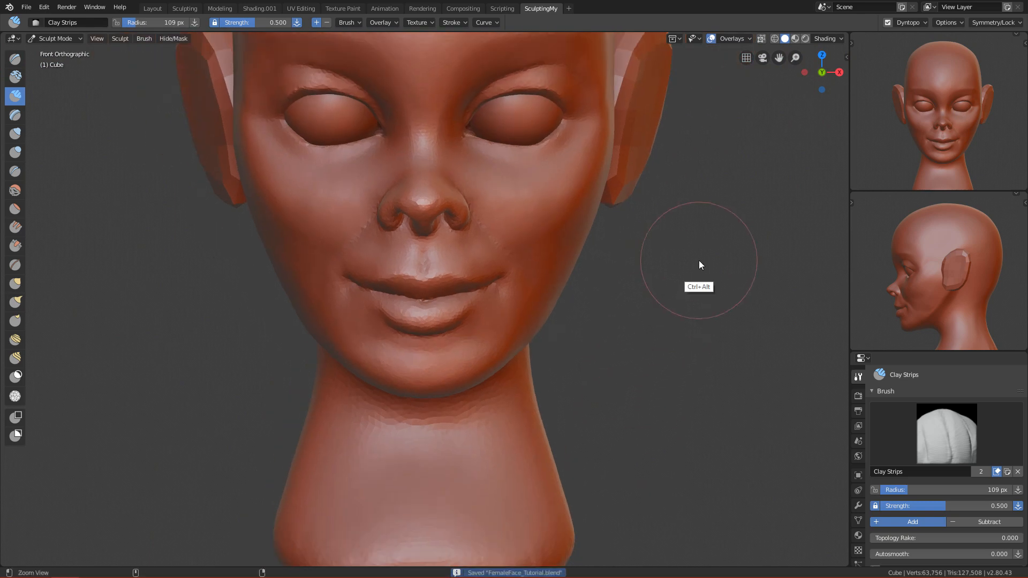
left_click_drag(698, 260, 669, 322, "ctrl+alt")
left_click(915, 22)
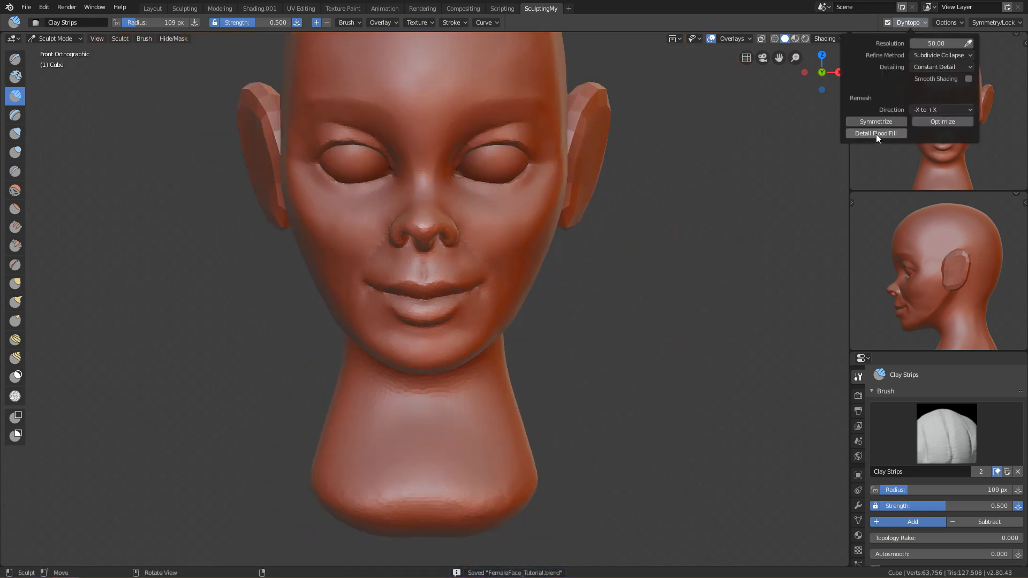
left_click(876, 134)
Try smoothing the skin above the upper lip with the brush radius at 143 px.
left_click_drag(661, 260, 579, 239, "ctrl+alt")
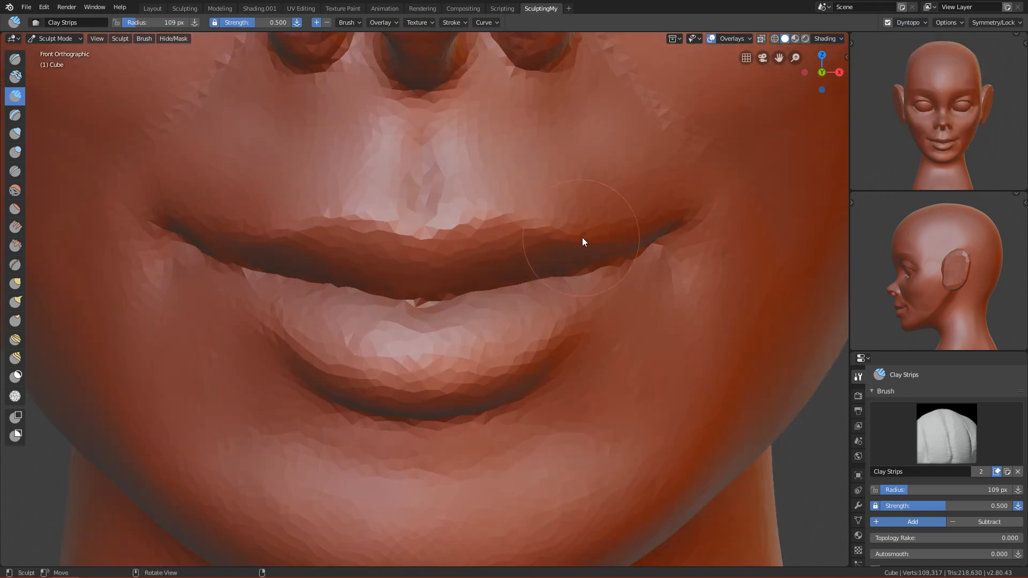
key("f")
left_click(588, 191)
mouse_move(488, 159)
left_mouse_down("shift")
mouse_move(504, 162)
mouse_move(509, 139)
mouse_move(467, 157)
mouse_move(456, 183)
left_mouse_up("shift")
key("ctrl+z")
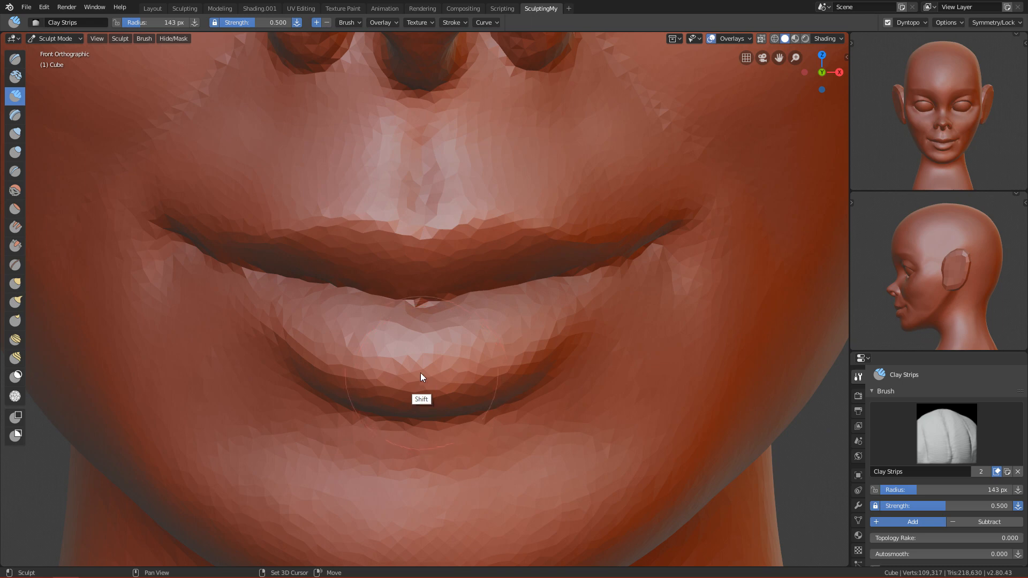
Examine the proportions of the whole head and neck from the front and the right side.
mouse_move(574, 287)
left_mouse_down("ctrl+alt")
mouse_move(495, 445)
mouse_move(507, 390)
mouse_move(670, 379)
left_mouse_up("ctrl+alt")
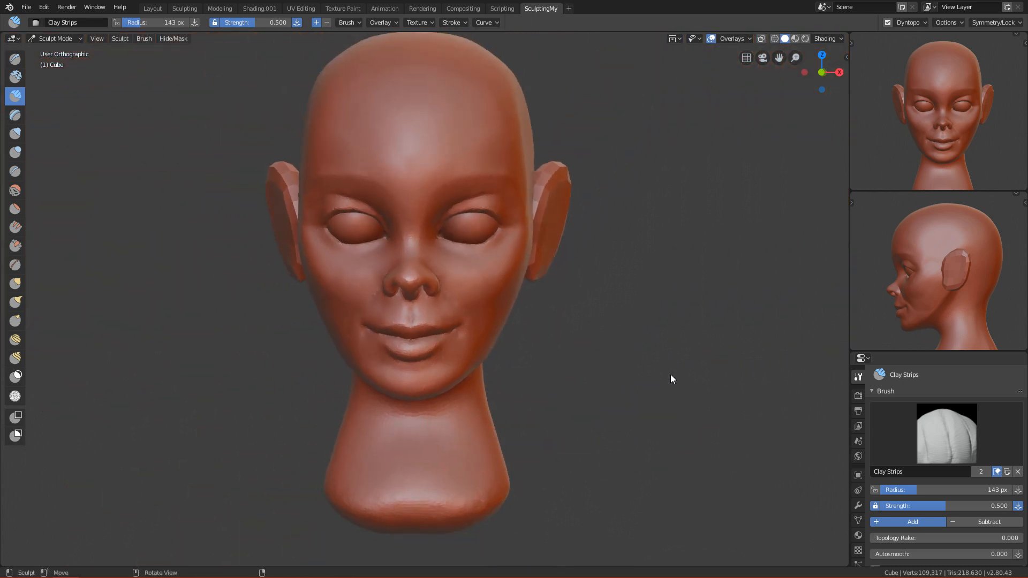
key("grave")
left_click_drag(588, 307, 600, 407, "ctrl+alt")
key("grave")
left_click_drag(538, 497, 543, 420, "ctrl+alt")
key("grave")
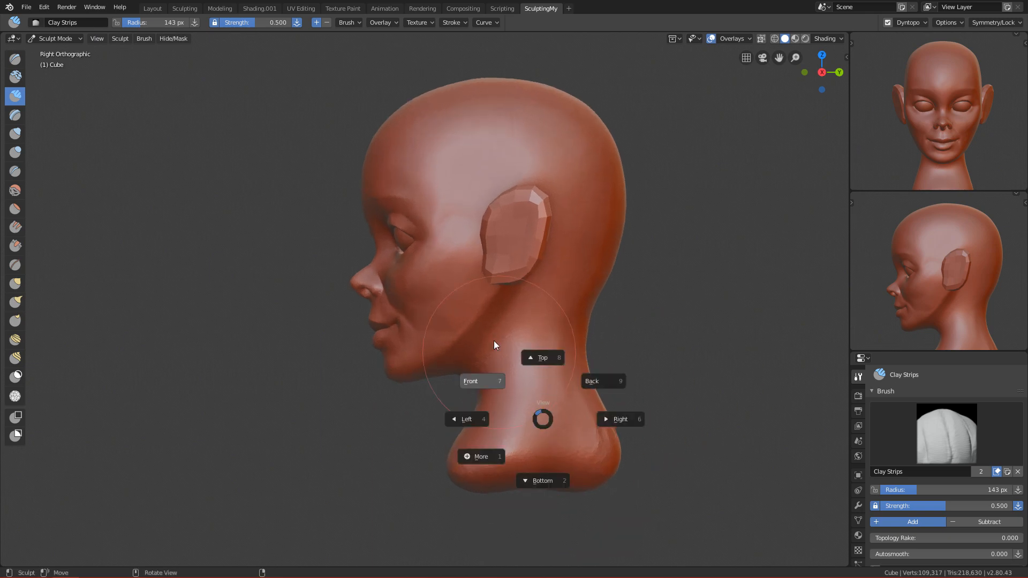
left_click(494, 345)
left_click_drag(544, 486, 499, 266, "ctrl+alt")
Pull the lower edge of the neck base downward with the Grab brush.
key("g")
key("f")
left_click(573, 316)
left_click_drag(429, 362, 437, 374)
key("f")
left_click(356, 387)
left_click_drag(362, 398, 364, 410)
Scrape the lower front rim of the neck into a slanted bevel with the Scrape/Peaks brush.
key("shift+t")
mouse_move(476, 412)
left_mouse_down("alt")
mouse_move(411, 406)
mouse_move(501, 392)
left_mouse_up("alt")
mouse_move(501, 392)
left_mouse_down("alt+shift")
mouse_move(502, 246)
mouse_move(480, 214)
left_mouse_up("alt+shift")
left_click_drag(481, 214, 525, 309, "alt+shift")
key("f")
left_click(463, 348)
mouse_move(459, 352)
left_mouse_down("ctrl+alt")
mouse_move(495, 327)
mouse_move(429, 374)
mouse_move(471, 351)
mouse_move(444, 360)
mouse_move(506, 275)
mouse_move(550, 249)
left_mouse_up("ctrl+alt")
key("f")
mouse_move(460, 303)
left_mouse_down("alt")
mouse_move(511, 300)
mouse_move(436, 312)
left_mouse_up("alt")
key("f")
left_click_drag(373, 337, 364, 364)
mouse_move(434, 326)
left_mouse_down()
mouse_move(313, 382)
mouse_move(381, 363)
mouse_move(372, 369)
left_mouse_up()
mouse_move(396, 340)
left_mouse_down()
mouse_move(480, 268)
mouse_move(574, 233)
left_mouse_up()
Scrape across the neck base from further angles to extend the slanted cut.
left_click_drag(605, 293, 445, 289, "alt")
key("f")
left_click(449, 276)
left_click_drag(372, 252, 535, 257)
mouse_move(598, 284)
left_mouse_down("alt")
mouse_move(485, 267)
mouse_move(487, 249)
mouse_move(452, 256)
mouse_move(489, 280)
mouse_move(475, 185)
left_mouse_up("alt")
left_click_drag(484, 95, 484, 153)
Refine and smooth the beveled edge around the neck base with the radius at 73 px.
key("KP_1")
mouse_move(482, 305)
left_mouse_down("ctrl+alt")
mouse_move(493, 375)
mouse_move(474, 420)
left_mouse_up("ctrl+alt")
mouse_move(448, 311)
left_mouse_down("alt")
mouse_move(468, 281)
mouse_move(453, 303)
left_mouse_up("alt")
key("f")
left_click(461, 257)
left_click_drag(488, 250, 395, 309)
key("f")
left_click(450, 284)
mouse_move(445, 274)
left_mouse_down()
mouse_move(486, 239)
mouse_move(464, 259)
mouse_move(493, 251)
mouse_move(491, 263)
mouse_move(371, 321)
mouse_move(478, 246)
left_mouse_up()
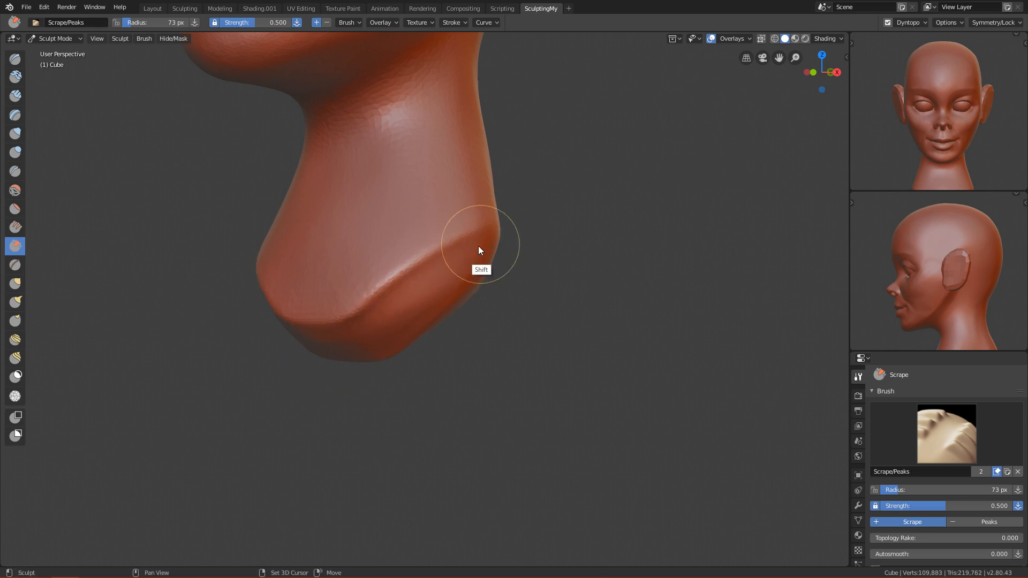
Even out the neck base in side view with the Scrape/Peaks brush and check the head from the front.
key("KP_1")
scroll(457, 395, "down", 5)
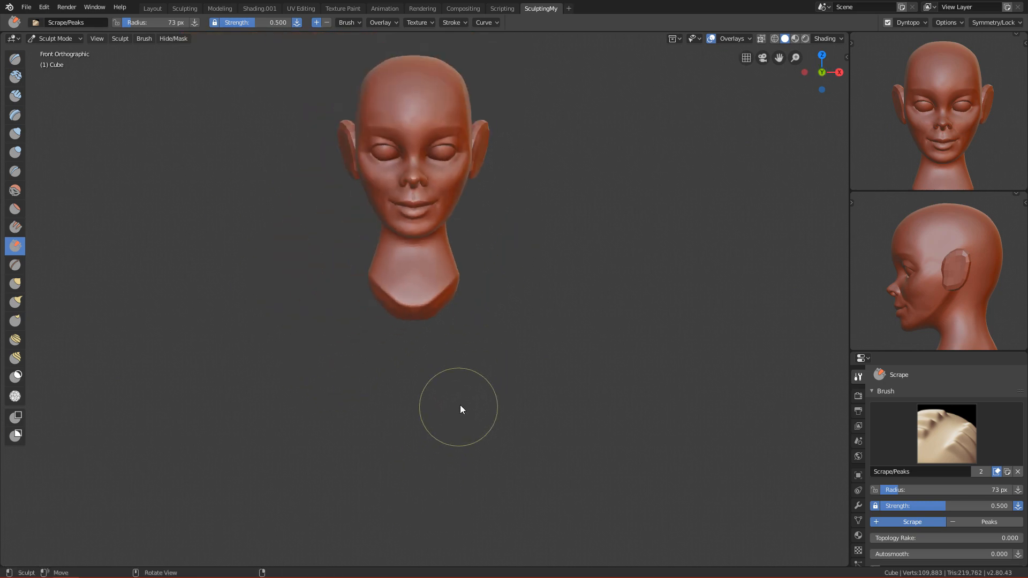
key("KP_3")
scroll(477, 418, "up", 6)
mouse_move(362, 298)
left_mouse_down()
mouse_move(377, 280)
mouse_move(423, 275)
mouse_move(538, 299)
left_mouse_up()
middle_click_drag(249, 188, 364, 215)
left_click_drag(455, 332, 472, 525, "ctrl+alt")
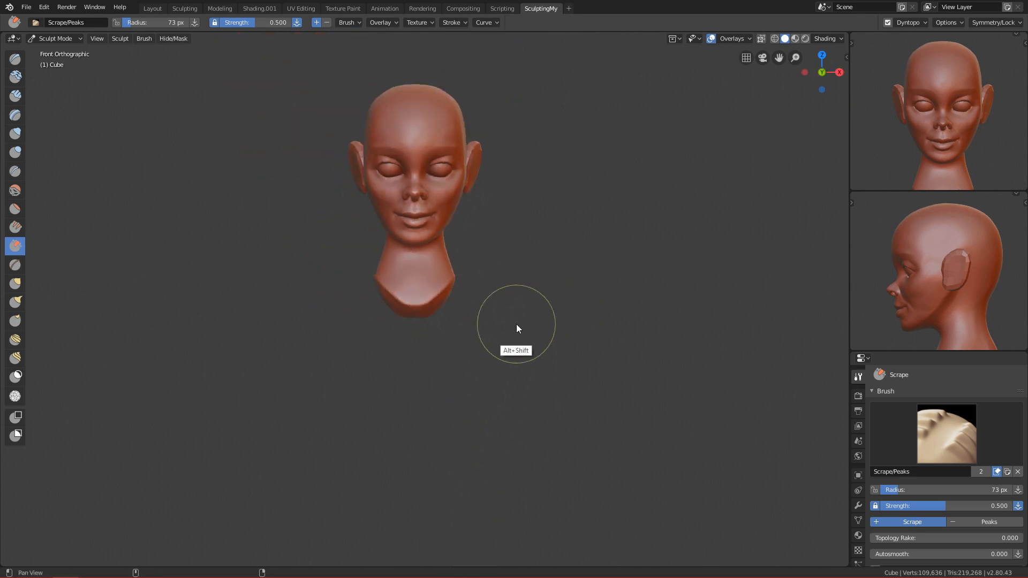
Try to pull the area beside the outer end of the brow with the Grab brush at a radius of 208 px.
scroll(474, 429, "up", 6)
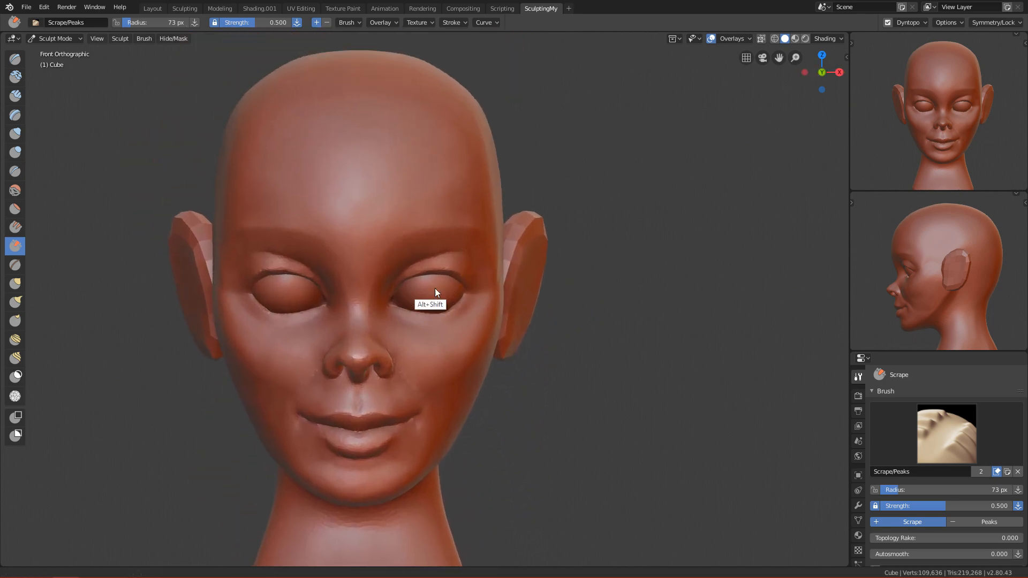
left_click_drag(434, 288, 461, 374, "alt+shift")
key("f")
left_click(319, 231)
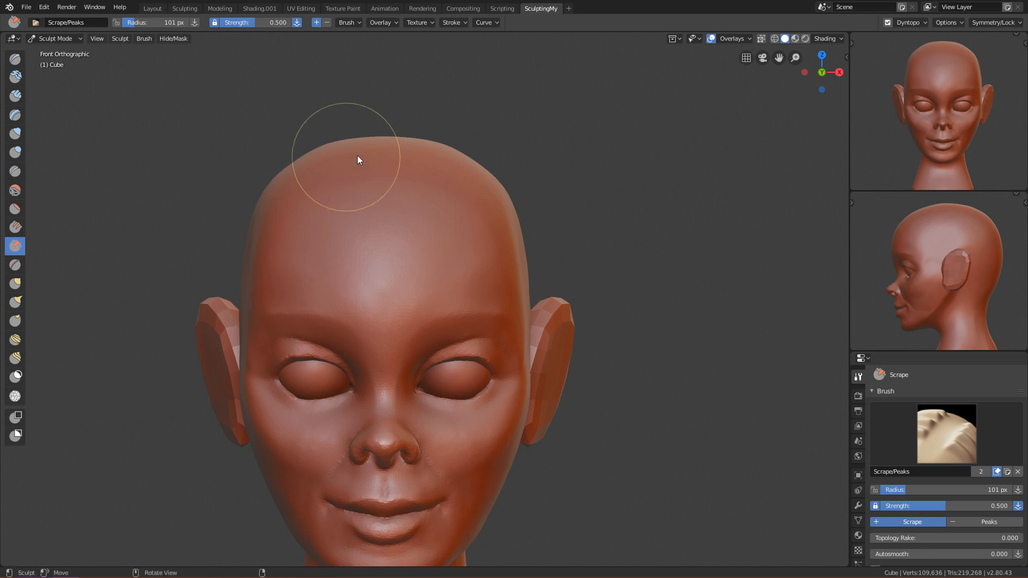
scroll(454, 353, "up", 4)
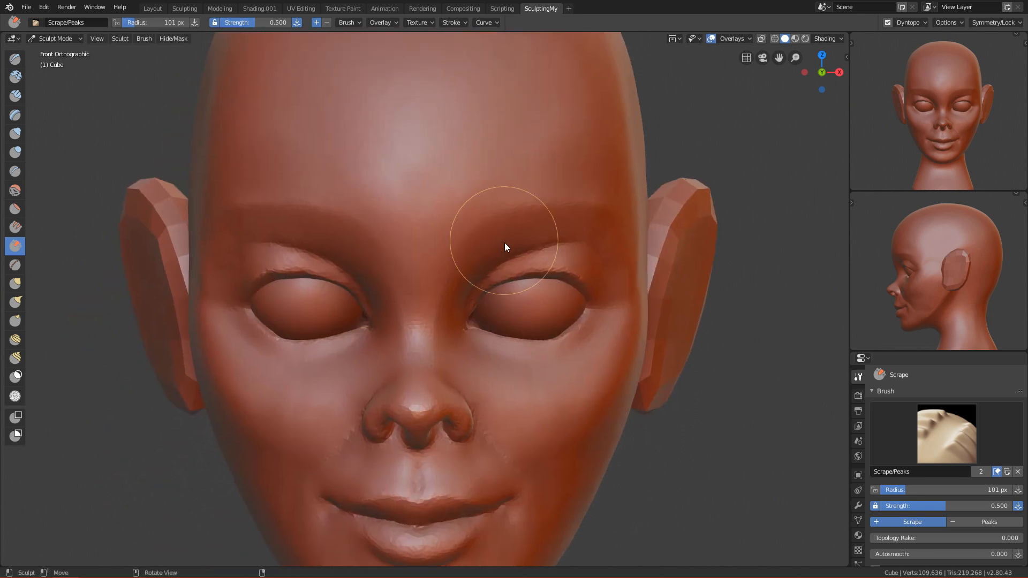
key("g")
key("f")
left_click(570, 316)
left_click_drag(569, 363, 574, 320, "ctrl+alt")
key("f")
left_click(685, 234)
left_click_drag(667, 230, 674, 242)
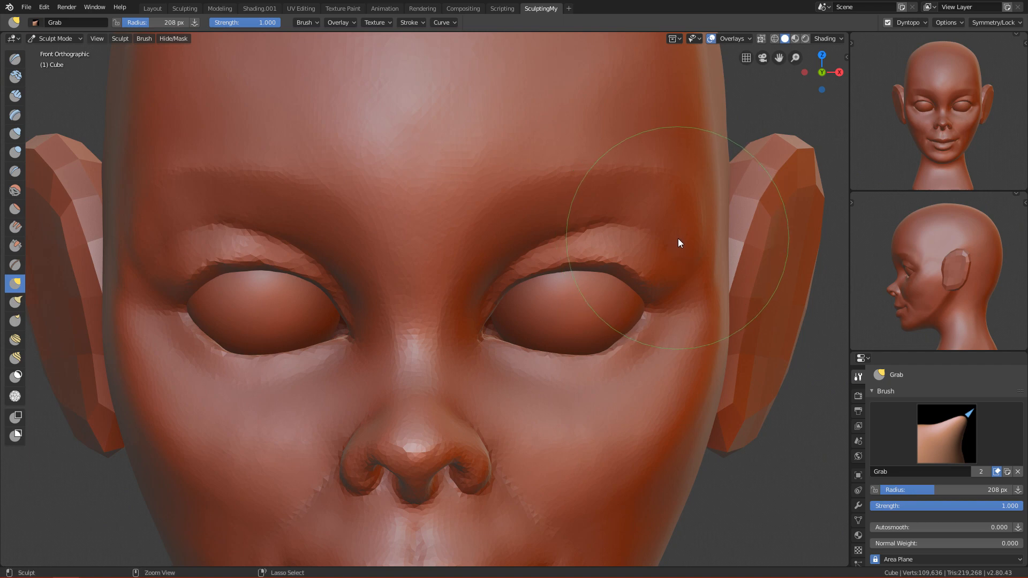
key("ctrl+z")
Try to shift the outer brow and eye area with the Snake Hook brush at a radius of 381 px.
key("f")
left_click(711, 241)
key("f")
left_click(703, 231)
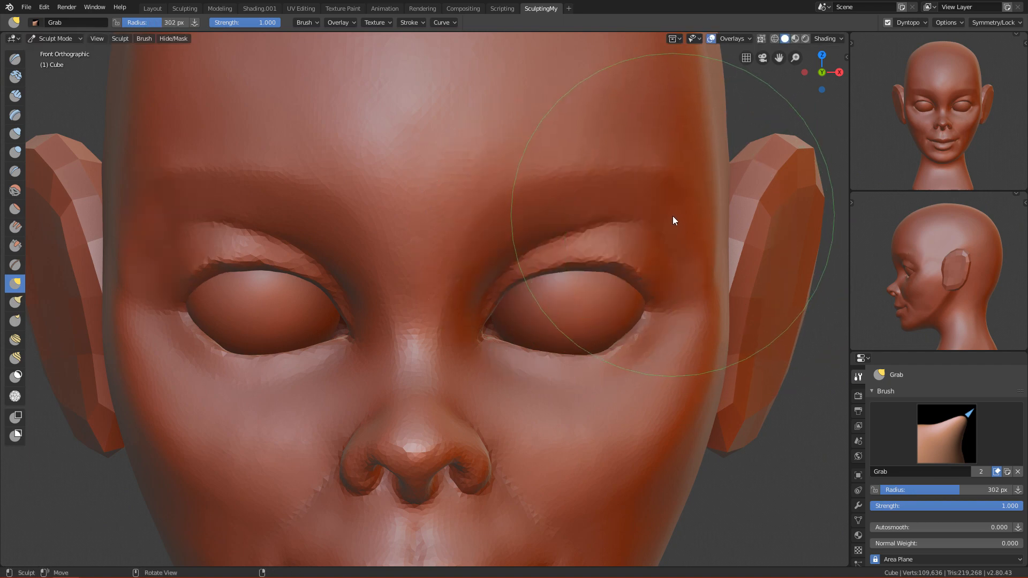
key("k")
key("f")
left_click(719, 225)
left_click_drag(680, 234, 681, 244)
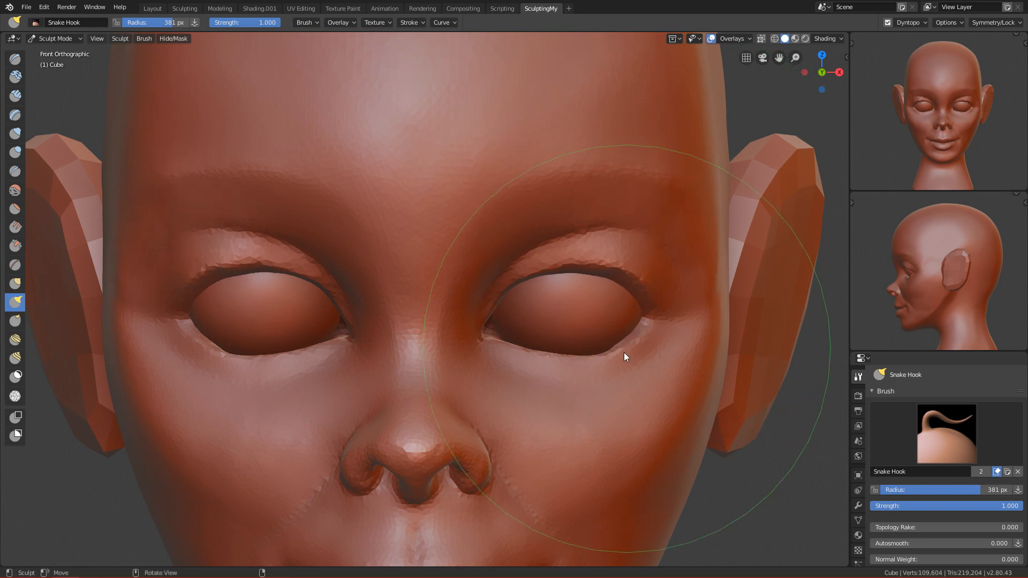
key("ctrl+z")
Nudge the outer brow area beside the eye slightly downward with a smaller Snake Hook brush.
key("f")
left_click(662, 244)
mouse_move(660, 227)
left_mouse_down()
mouse_move(670, 235)
mouse_move(629, 445)
mouse_move(629, 358)
mouse_move(656, 232)
left_mouse_up()
key("f")
left_click(630, 223)
Inspect the nose, mouth and cheeks up close and set the Snake Hook radius to 130 px.
mouse_move(654, 346)
left_mouse_down("ctrl+alt")
mouse_move(629, 345)
mouse_move(609, 420)
mouse_move(622, 352)
left_mouse_up("ctrl+alt")
left_click_drag(593, 448, 591, 381, "ctrl+alt")
left_click_drag(584, 429, 571, 303, "alt+shift")
left_click_drag(604, 364, 607, 332, "ctrl+alt")
key("f")
left_click(567, 328)
key("f")
left_click(580, 291)
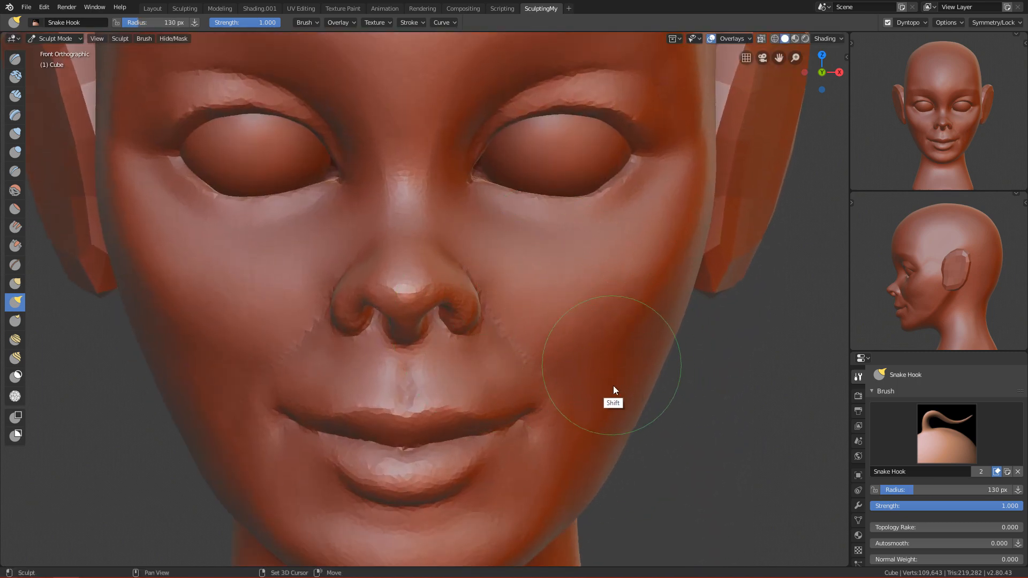
Try to reshape the area around the eyes with the Snake Hook brush, enlarging its radius to 276 px.
mouse_move(598, 271)
left_mouse_down("ctrl+alt")
mouse_move(562, 303)
mouse_move(556, 332)
mouse_move(584, 279)
left_mouse_up("ctrl+alt")
key("f")
left_click(609, 279)
mouse_move(690, 217)
left_mouse_down("ctrl+alt")
mouse_move(594, 452)
mouse_move(620, 294)
mouse_move(559, 305)
mouse_move(599, 269)
left_mouse_up("ctrl+alt")
key("f")
left_click(577, 298)
key("f")
left_click(547, 302)
key("f")
left_click(606, 284)
key("f")
left_click(650, 282)
mouse_move(599, 269)
left_mouse_down("ctrl+alt")
mouse_move(611, 333)
mouse_move(589, 370)
mouse_move(567, 373)
left_mouse_up("ctrl+alt")
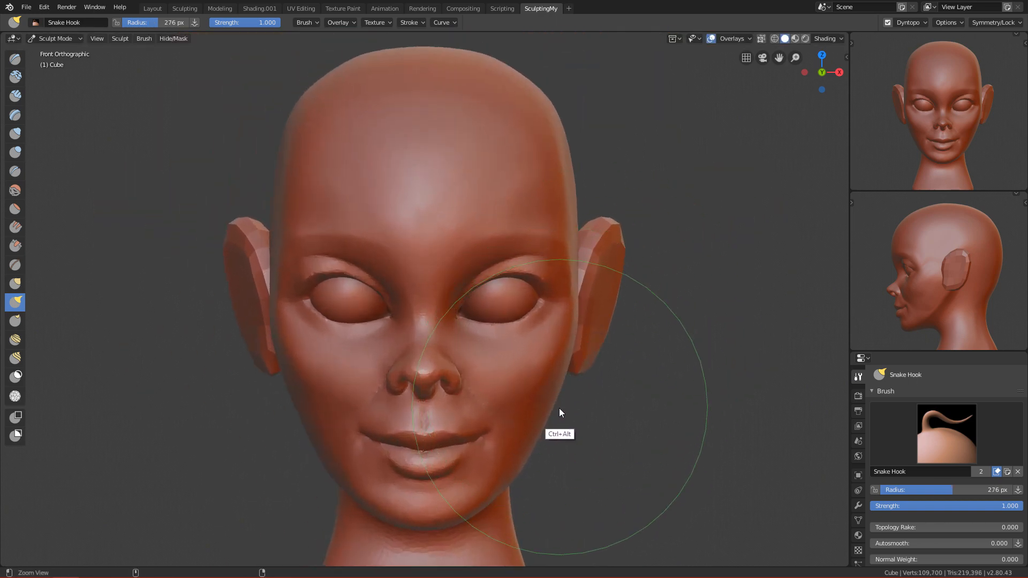
Reshape the outer eye corners with the Snake Hook brush at a radius of 354 px.
mouse_move(571, 413)
left_mouse_down("ctrl+alt")
mouse_move(605, 323)
mouse_move(566, 342)
mouse_move(578, 284)
left_mouse_up("ctrl+alt")
key("f")
left_click(554, 265)
key("f")
left_click(520, 284)
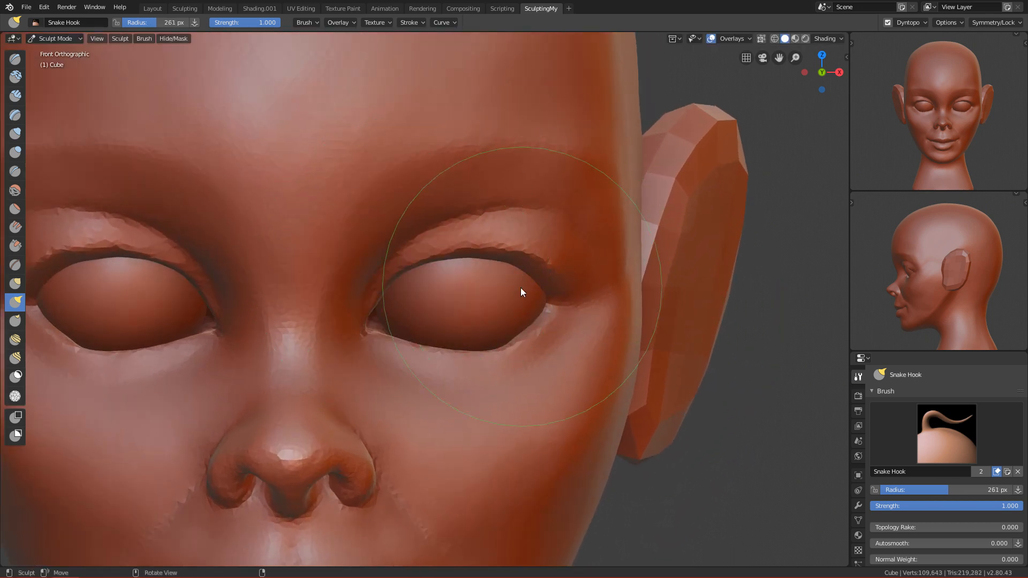
key("f")
left_click(550, 272)
key("f")
left_click(573, 270)
mouse_move(550, 265)
left_mouse_down()
mouse_move(556, 255)
mouse_move(483, 463)
mouse_move(486, 411)
mouse_move(519, 361)
left_mouse_up()
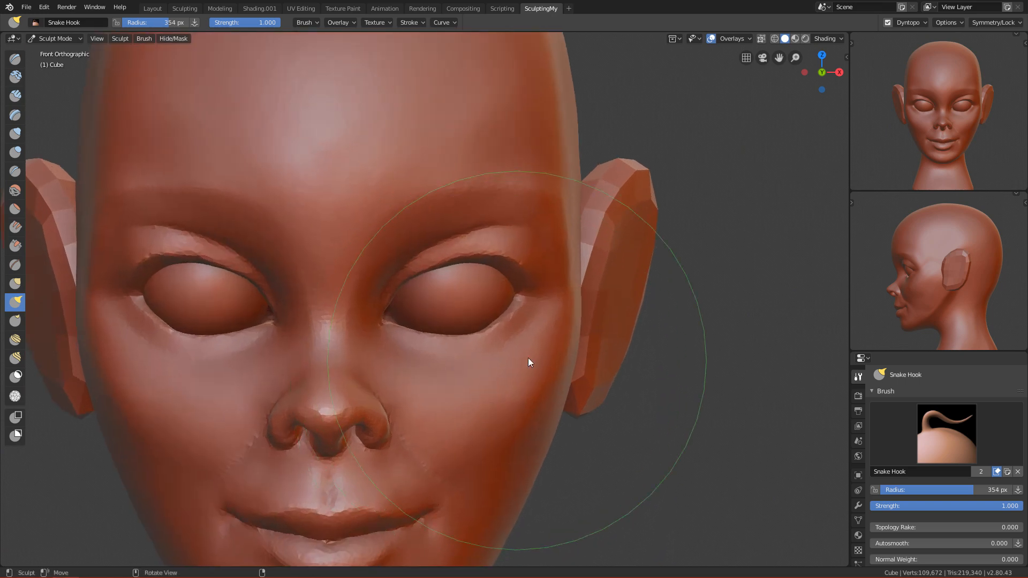
Try to pull the inner eye corner toward the nose with the Snake Hook brush at radii of 354 px and 176 px.
key("KP_3")
mouse_move(550, 316)
left_mouse_down("ctrl+alt")
mouse_move(455, 391)
mouse_move(597, 373)
left_mouse_up("ctrl+alt")
key("KP_1")
mouse_move(514, 405)
left_mouse_down("ctrl+alt")
mouse_move(532, 354)
mouse_move(487, 285)
left_mouse_up("ctrl+alt")
left_click_drag(410, 241, 397, 242)
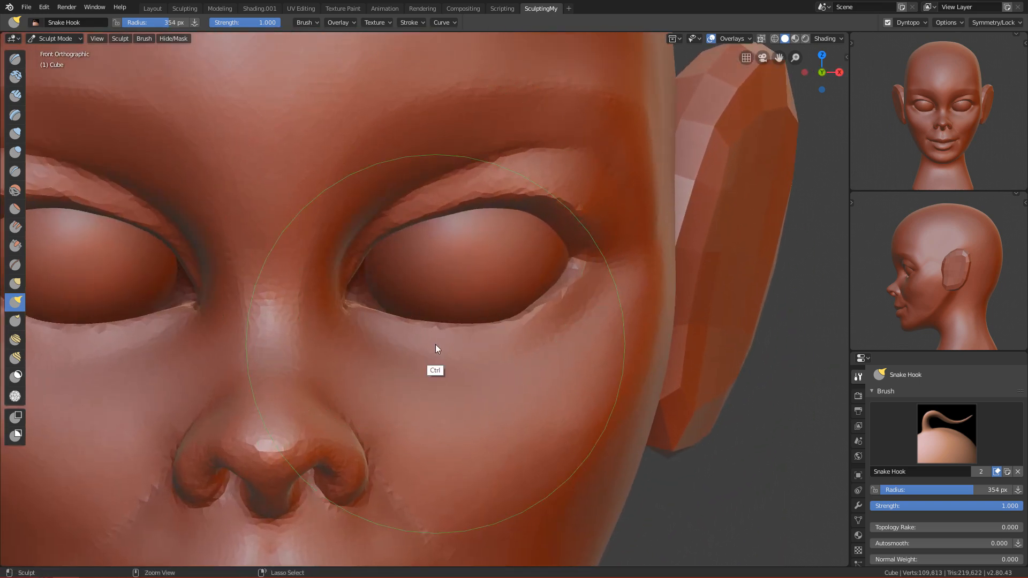
key("f")
left_click(415, 249)
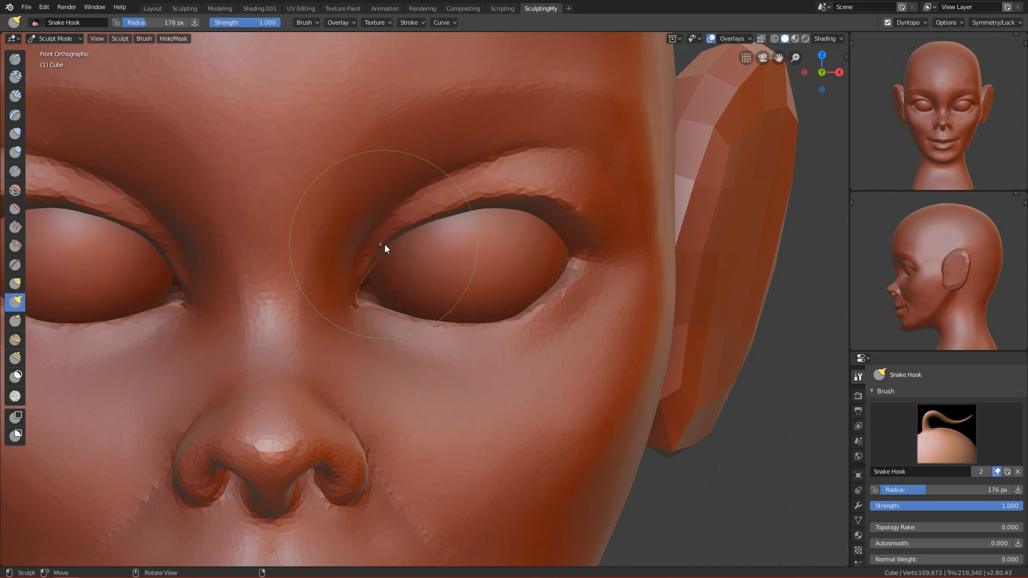
mouse_move(393, 243)
left_mouse_down()
mouse_move(406, 314)
mouse_move(489, 353)
mouse_move(449, 507)
mouse_move(471, 297)
left_mouse_up()
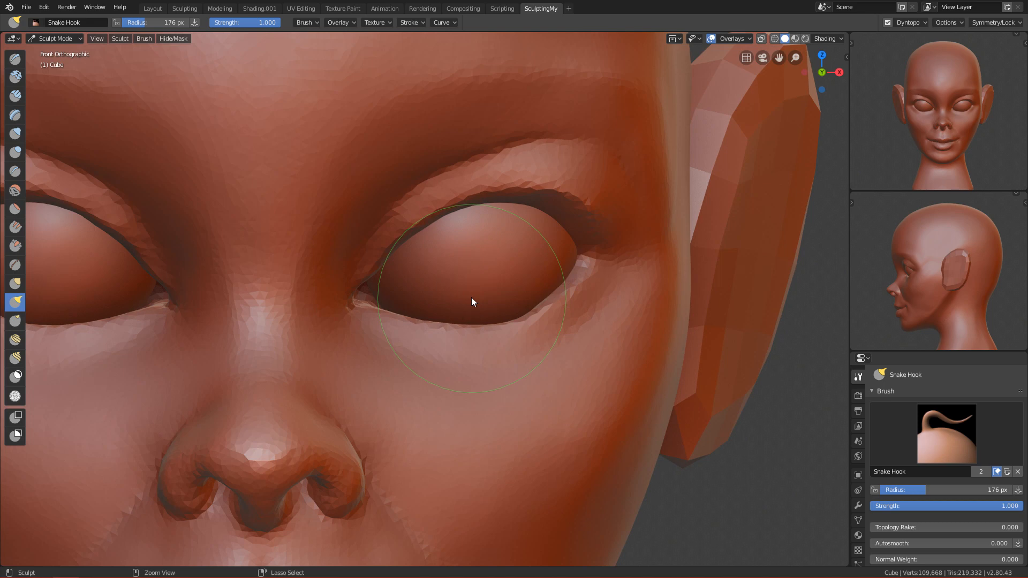
Refine the inner eye corner and upper lid with Snake Hook strokes of varying size, ending at a radius of 307 px.
key("f")
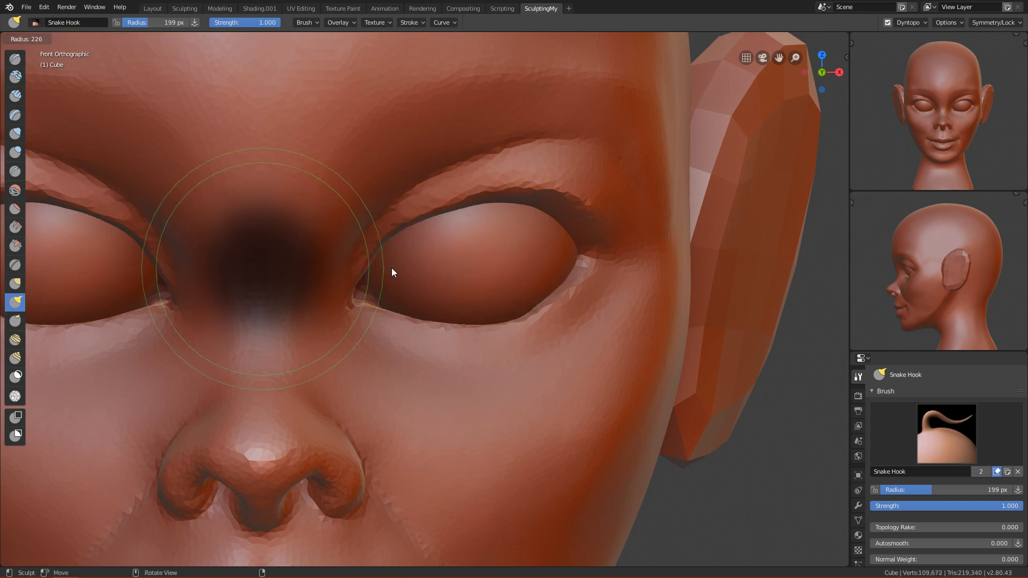
left_click(369, 273)
left_click_drag(369, 273, 386, 269)
key("f")
left_click(402, 229)
key("f")
left_click(386, 228)
key("f")
left_click(552, 214)
scroll(482, 381, "down", 6)
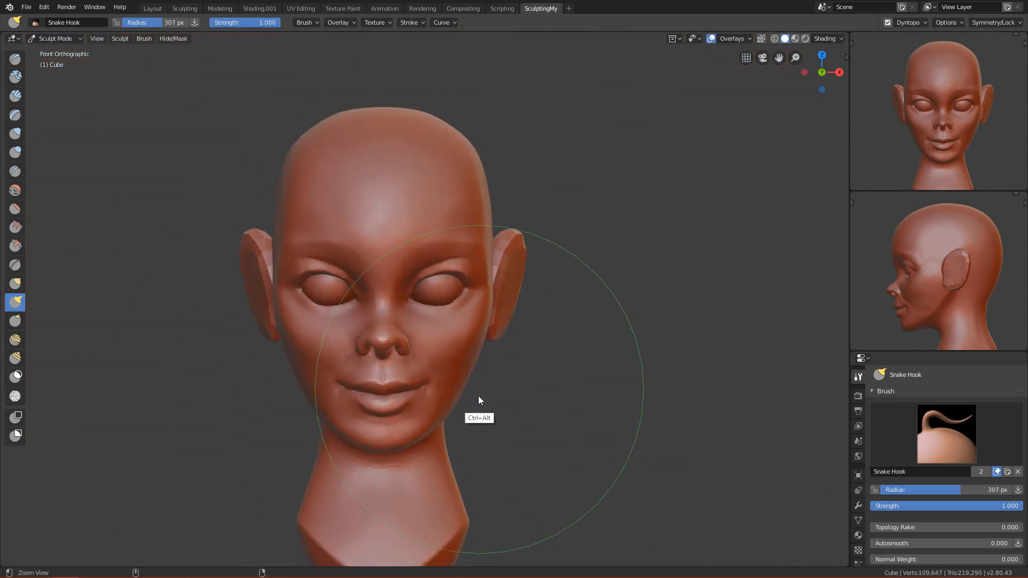
Smooth the skin below the outer eye corner with the radius at 58 px and check the face from the side and front.
scroll(482, 380, "up", 4)
key("f")
left_click(417, 230)
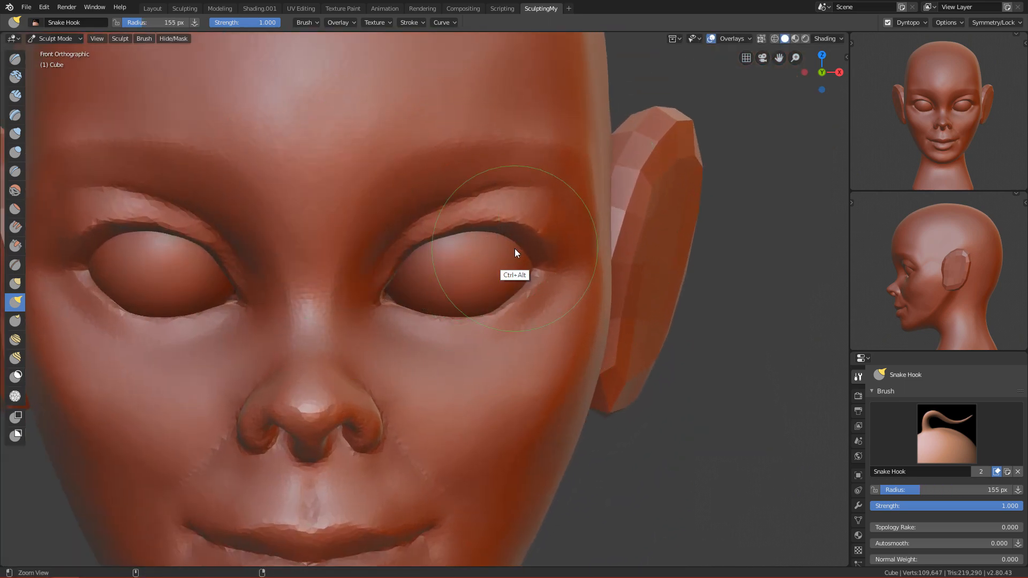
middle_click_drag(513, 248, 531, 242, "ctrl")
key("f")
left_click(544, 317)
mouse_move(569, 310)
middle_mouse_down("ctrl")
mouse_move(566, 351)
mouse_move(545, 401)
middle_mouse_up("ctrl")
mouse_move(538, 402)
left_mouse_down("ctrl+alt")
mouse_move(544, 355)
mouse_move(562, 329)
left_mouse_up("ctrl+alt")
key("f")
left_click(568, 317)
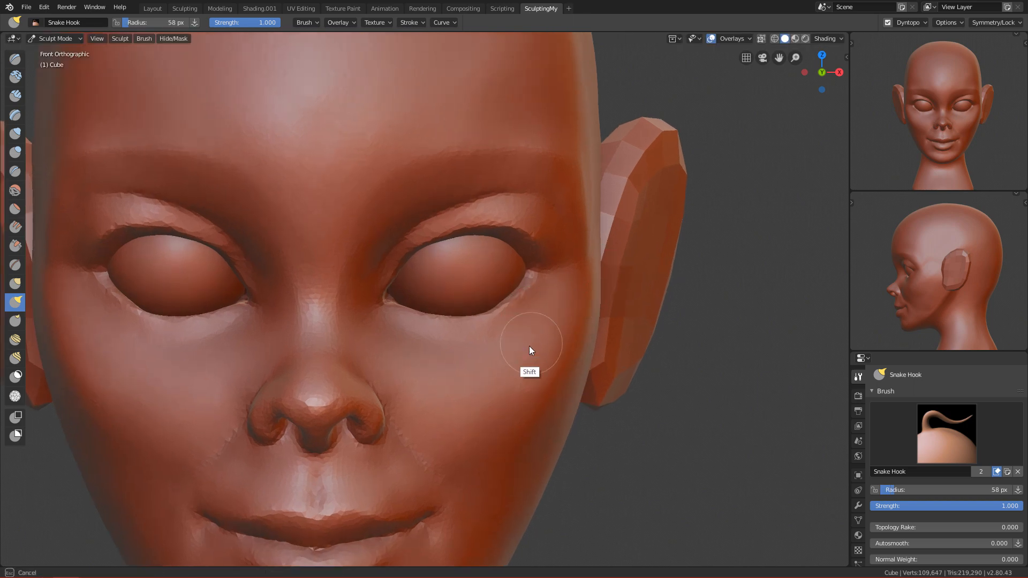
left_click_drag(563, 294, 546, 347, "ctrl+alt")
key("KP_3")
left_click_drag(665, 324, 647, 428, "ctrl+alt")
key("KP_1")
mouse_move(500, 367)
left_mouse_down("ctrl+alt")
mouse_move(552, 316)
mouse_move(542, 337)
mouse_move(580, 326)
mouse_move(547, 453)
mouse_move(544, 399)
left_mouse_up("ctrl+alt")
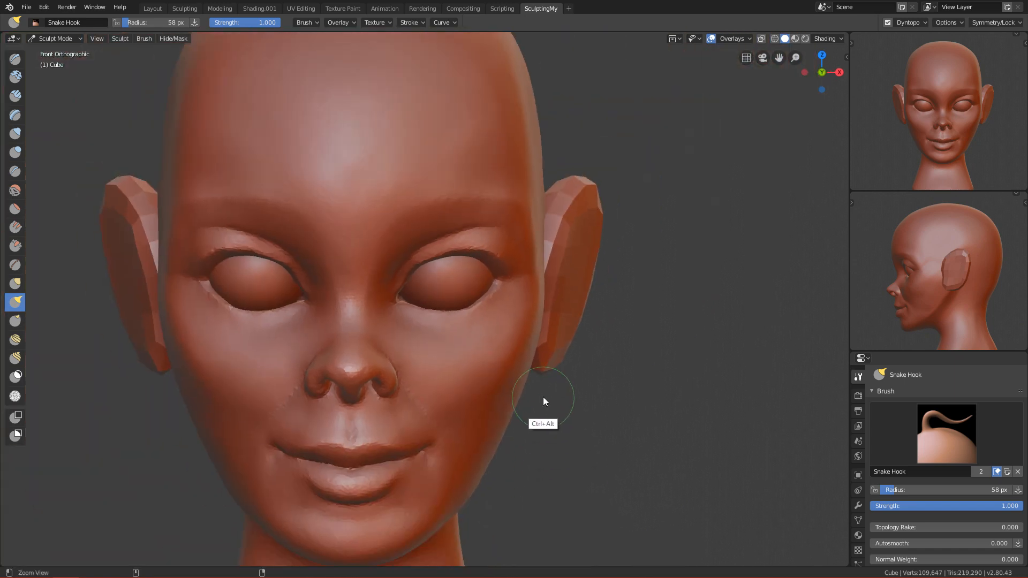
Adjust the inner part of the brow and upper eyelid with the Snake Hook brush at a radius of 251 px.
left_click_drag(537, 448, 465, 230, "ctrl+alt")
key("f")
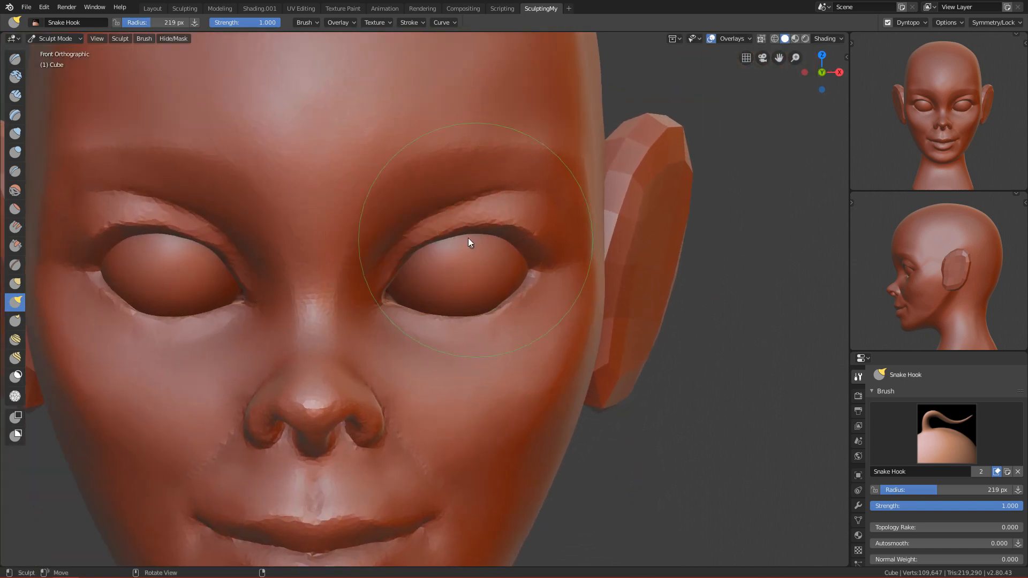
left_click(435, 233)
mouse_move(434, 233)
left_mouse_down("ctrl+alt")
mouse_move(455, 387)
mouse_move(448, 452)
mouse_move(492, 259)
left_mouse_up("ctrl+alt")
key("f")
left_click(429, 249)
left_click_drag(444, 281, 423, 201, "ctrl+alt")
key("f")
left_click(428, 211)
key("f")
left_click(441, 187)
Try to raise the inner upper eyelid with the Snake Hook brush at a radius of 346 px.
key("f")
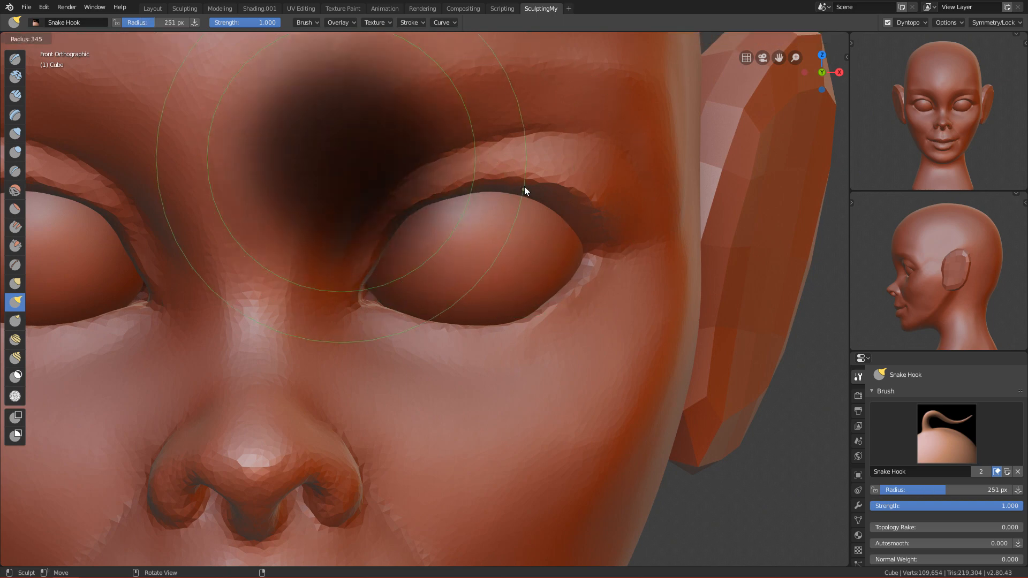
left_click(524, 186)
left_click_drag(442, 197, 442, 185)
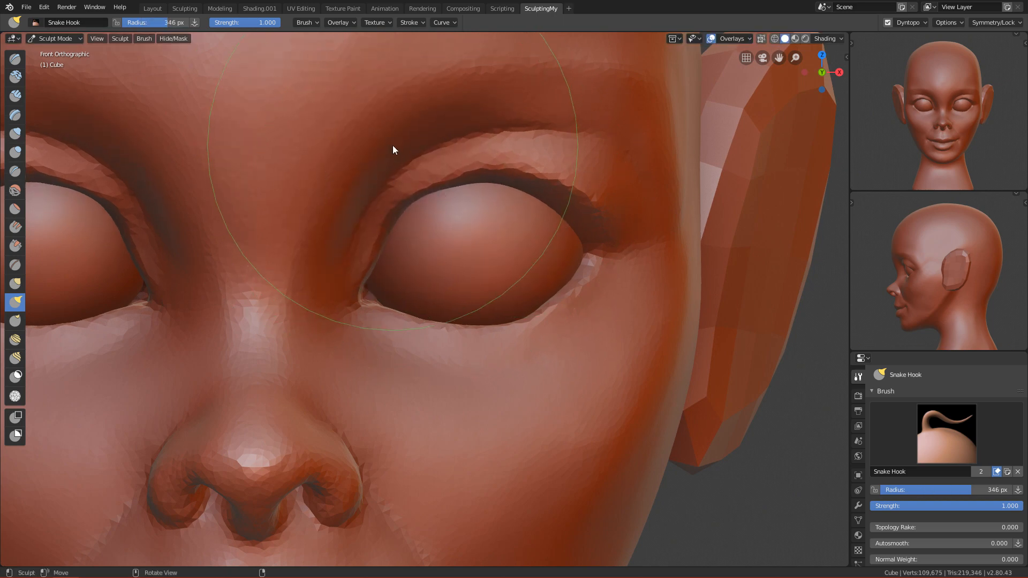
key("ctrl+z")
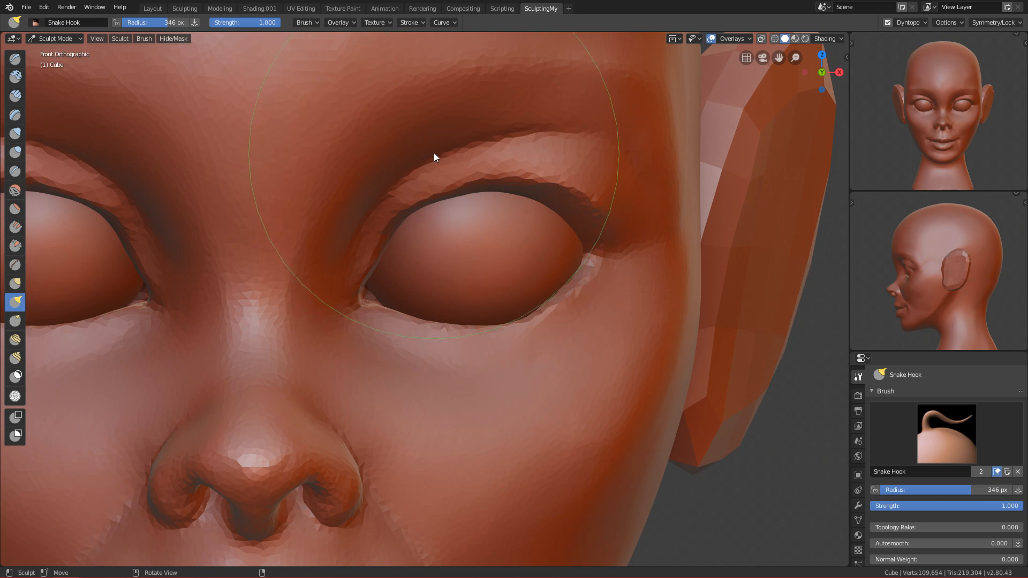
Build up the upper cheek below the outer eye corner with a smaller Clay Strips brush.
scroll(538, 262, "down", 1)
key("c")
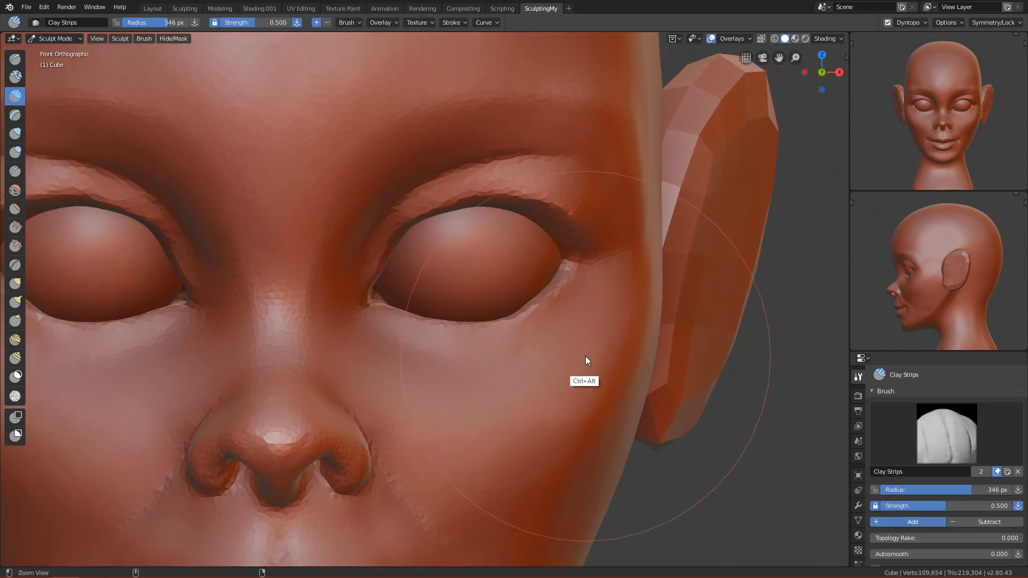
middle_click_drag(586, 356, 603, 321, "ctrl")
key("f")
left_click(517, 309)
key("f")
left_click(554, 332)
key("f")
left_click(641, 294)
left_click_drag(610, 300, 581, 383)
mouse_move(641, 276)
left_mouse_down()
mouse_move(598, 328)
mouse_move(573, 419)
mouse_move(661, 275)
mouse_move(563, 365)
mouse_move(641, 307)
mouse_move(574, 413)
left_mouse_up()
Smooth the added clay strokes on the upper cheek with the radius at 57 px.
key("f")
left_click(631, 352)
mouse_move(627, 347)
left_mouse_down("shift")
mouse_move(571, 402)
mouse_move(608, 399)
mouse_move(568, 426)
mouse_move(627, 316)
mouse_move(562, 357)
mouse_move(555, 472)
mouse_move(539, 464)
mouse_move(552, 360)
mouse_move(532, 340)
mouse_move(546, 332)
left_mouse_up("shift")
Switch to the Crease brush and smooth the transition from the outer eye corner down into the cheek.
key("shift+c")
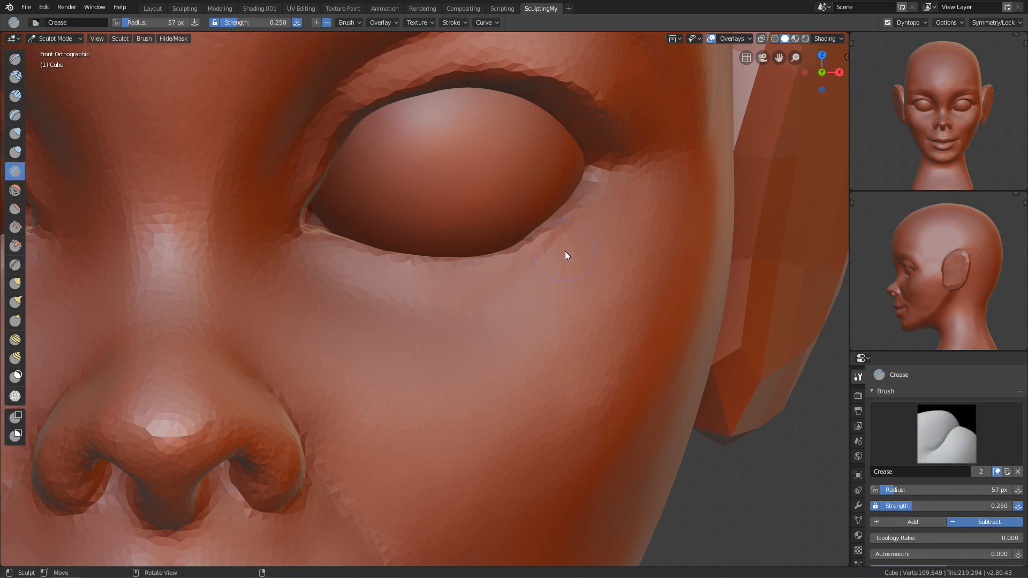
key("f")
left_click(568, 229)
mouse_move(603, 206)
left_mouse_down("shift")
mouse_move(502, 297)
mouse_move(541, 284)
mouse_move(497, 337)
left_mouse_up("shift")
key("f")
left_click(620, 267)
left_click_drag(686, 182, 531, 339, "shift")
left_click_drag(670, 185, 518, 348, "shift")
mouse_move(588, 258)
left_mouse_down("ctrl+alt")
mouse_move(572, 294)
mouse_move(509, 356)
mouse_move(557, 272)
mouse_move(580, 268)
left_mouse_up("ctrl+alt")
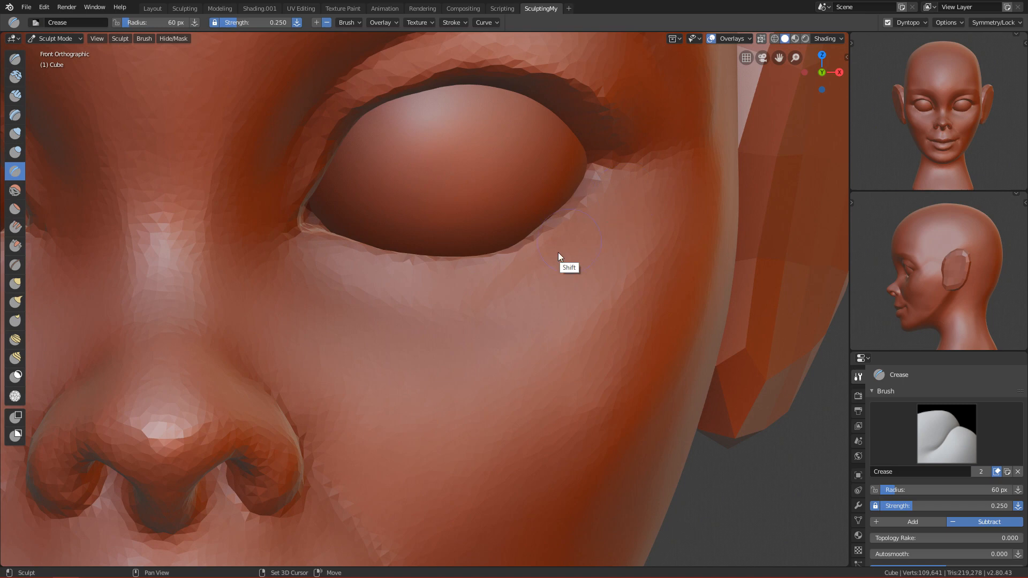
Set the Crease brush radius to 82 px and review the whole head from the front.
left_click_drag(583, 248, 562, 289, "ctrl+alt")
key("f")
left_click(566, 307)
left_click_drag(603, 233, 519, 458, "ctrl+alt")
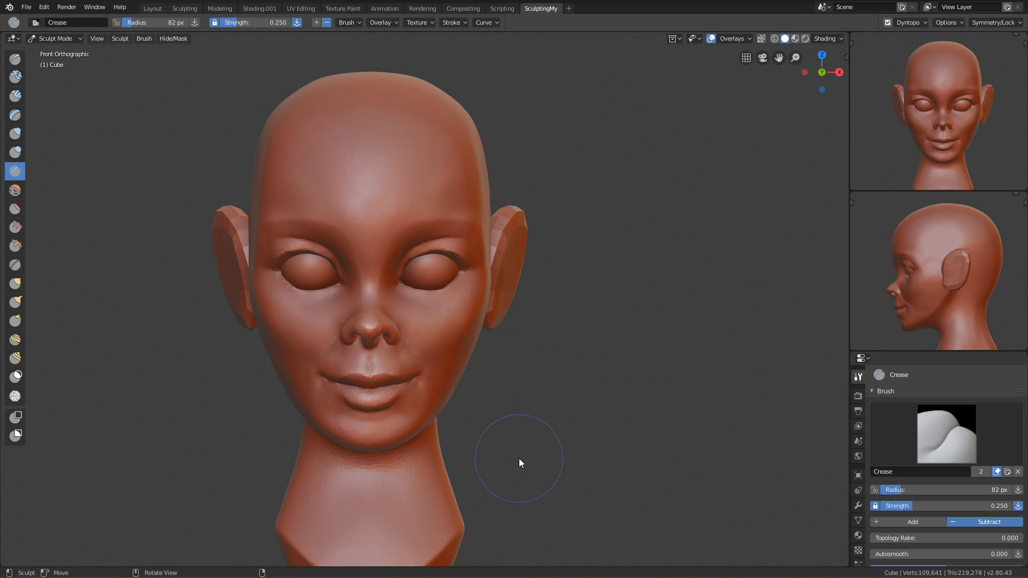
left_click_drag(583, 383, 580, 357, "ctrl+alt")
Nudge the corner of the mouth slightly outward with the Grab brush.
left_click_drag(546, 375, 577, 213, "alt+shift")
left_click_drag(526, 360, 474, 243, "ctrl+alt")
left_click_drag(423, 314, 452, 248, "ctrl+alt")
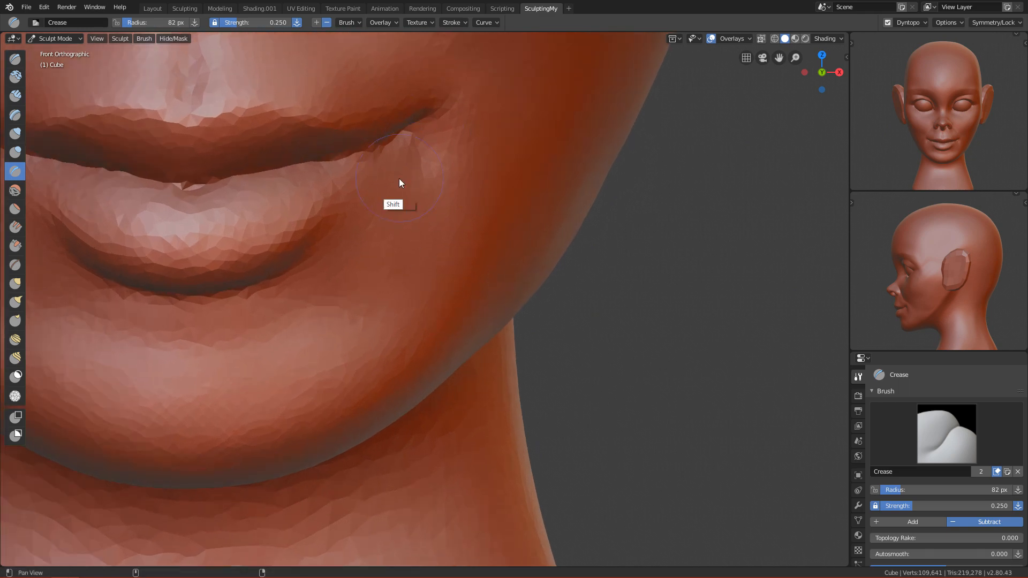
left_click_drag(399, 178, 432, 218, "alt+shift")
key("g")
key("f")
left_click(465, 207)
left_click_drag(443, 128, 460, 144)
Build up the skin beside the mouth corner with the Clay Strips brush at about 80 px and smooth it.
key("c")
key("f")
left_click(464, 156)
key("f")
left_click(488, 144)
mouse_move(477, 140)
left_mouse_down()
mouse_move(463, 163)
mouse_move(471, 134)
mouse_move(454, 172)
left_mouse_up()
key("f")
left_click(481, 129)
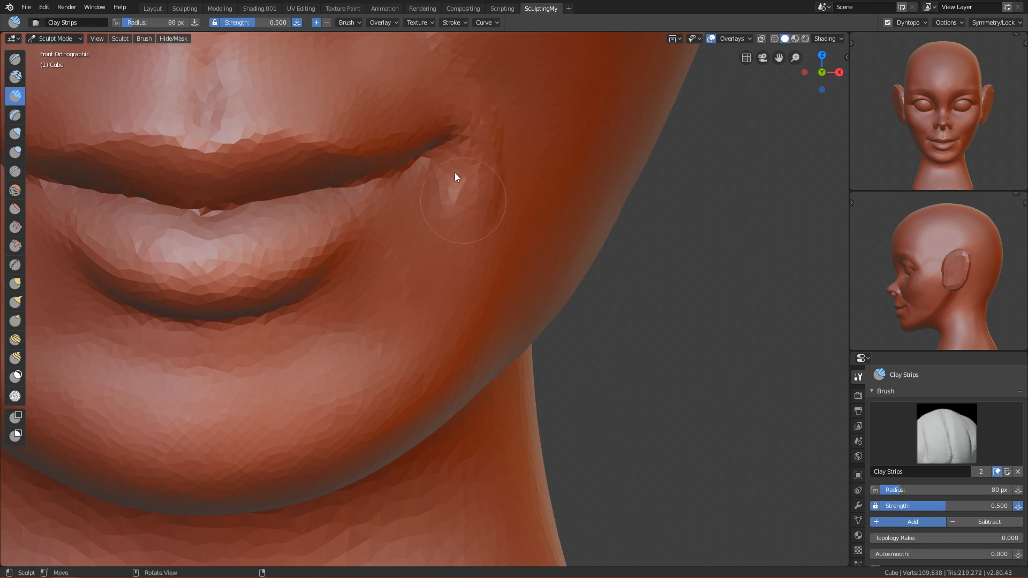
left_click_drag(415, 237, 458, 205, "ctrl+alt")
mouse_move(465, 151)
left_mouse_down("shift")
mouse_move(491, 159)
mouse_move(465, 205)
mouse_move(449, 179)
mouse_move(491, 142)
mouse_move(506, 244)
mouse_move(388, 82)
mouse_move(373, 92)
mouse_move(461, 188)
mouse_move(422, 236)
left_mouse_up("shift")
Carve below the mouth corner and along the fold beside the nostril with inverted Clay Strips strokes, reducing the radius to 34 px.
mouse_move(388, 204)
left_mouse_down("ctrl")
mouse_move(309, 161)
mouse_move(328, 190)
mouse_move(371, 168)
mouse_move(419, 364)
mouse_move(419, 310)
mouse_move(394, 217)
left_mouse_up("ctrl")
key("f")
left_click(326, 153)
left_click_drag(287, 153, 345, 130, "ctrl")
key("f")
left_click(341, 139)
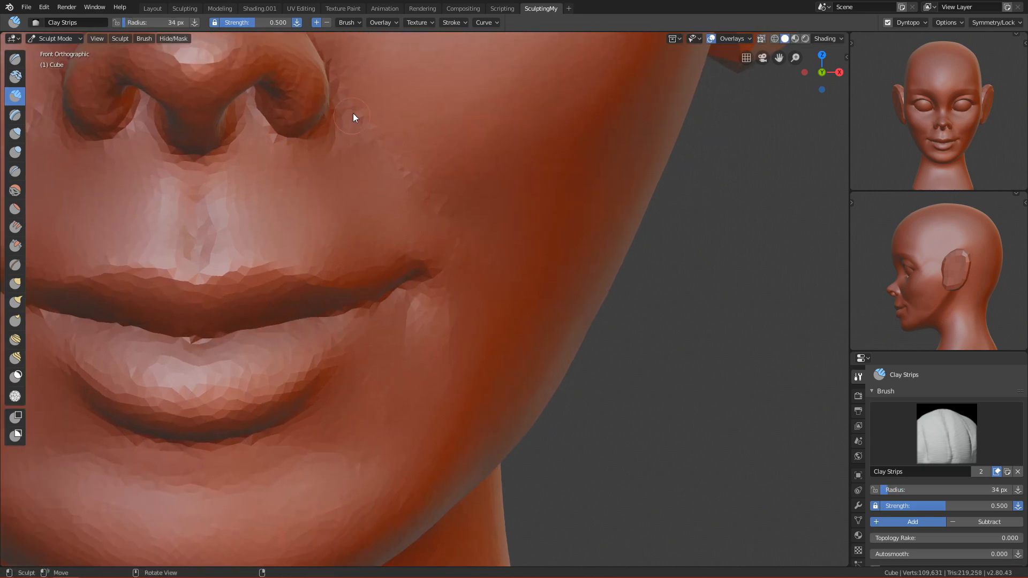
Smooth the skin between the nostril and the upper lip with the brush radius at 76 px.
key("f")
key("f")
mouse_move(343, 241)
left_mouse_down("shift")
mouse_move(336, 208)
mouse_move(301, 200)
mouse_move(392, 217)
mouse_move(292, 202)
left_mouse_up("shift")
left_click(350, 208)
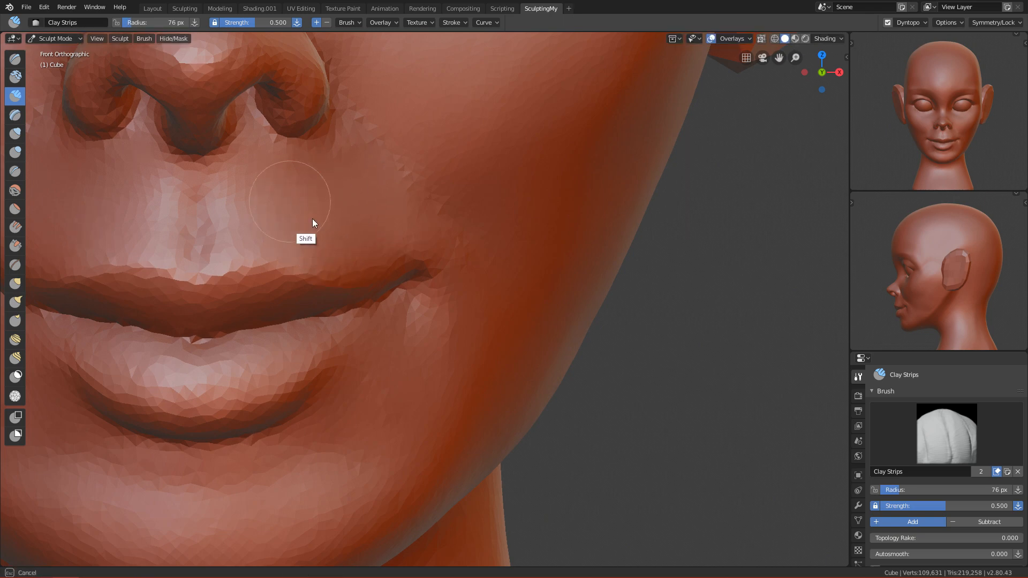
Pull the lips slightly forward in the right profile view with the Grab brush at a radius of about 303 px.
middle_click_drag(318, 189, 394, 337)
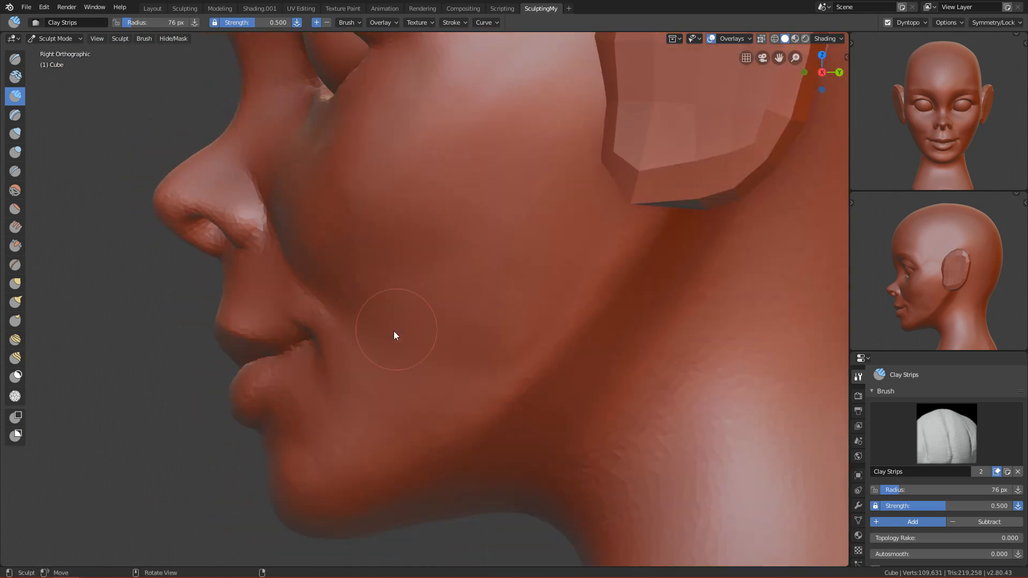
mouse_move(423, 269)
middle_mouse_down("ctrl+alt")
mouse_move(371, 481)
mouse_move(382, 367)
mouse_move(428, 253)
middle_mouse_up("ctrl+alt")
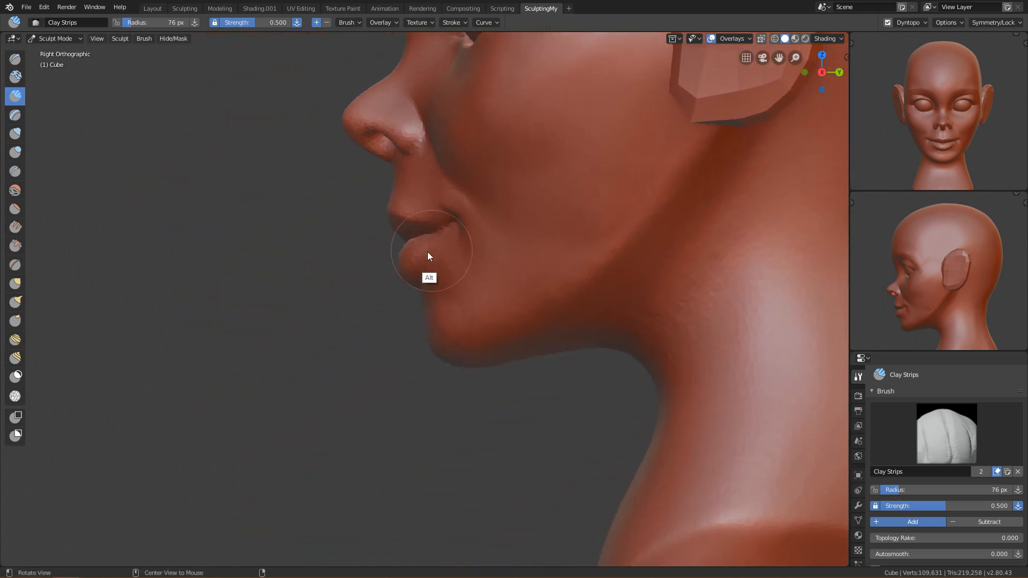
key("g")
key("f")
left_click(436, 281)
middle_click_drag(396, 365, 411, 300, "ctrl")
middle_click_drag(393, 209, 388, 385, "shift")
key("f")
left_click(441, 325)
key("f")
left_click(425, 339)
left_click_drag(369, 335, 356, 329)
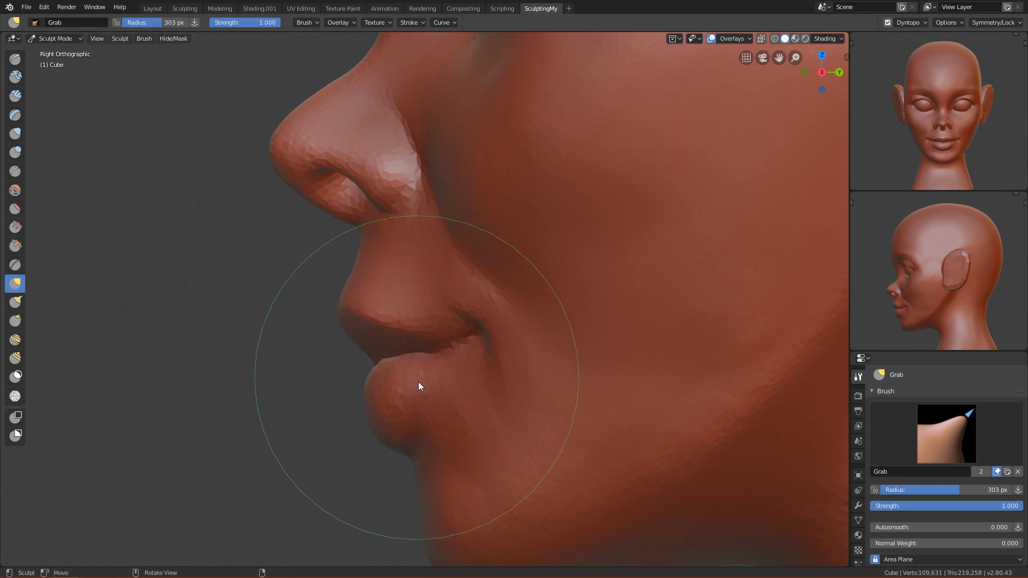
Lift the underside of the lower lip slightly in profile with the Grab brush.
mouse_move(385, 384)
left_mouse_down("alt+shift")
mouse_move(372, 301)
mouse_move(382, 385)
mouse_move(396, 304)
left_mouse_up("alt+shift")
key("f")
left_click(296, 383)
left_click_drag(384, 346, 381, 317, "ctrl+alt")
key("f")
left_click(387, 272)
left_click_drag(356, 282, 359, 274)
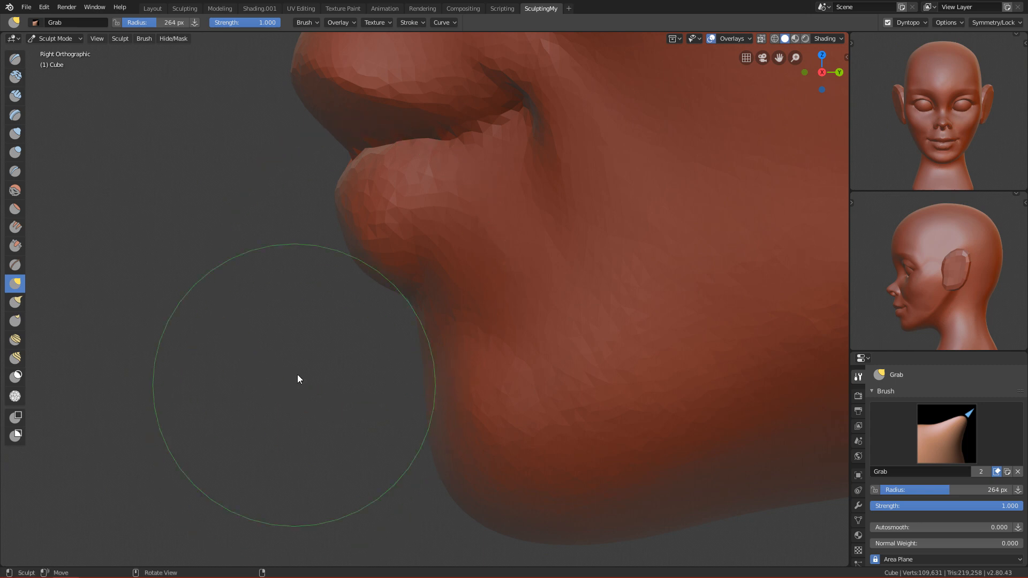
Nudge the front of the lower lip slightly forward with the Grab brush at about 234 px.
key("f")
left_click(333, 223)
mouse_move(343, 220)
left_mouse_down()
mouse_move(322, 224)
mouse_move(339, 217)
left_mouse_up()
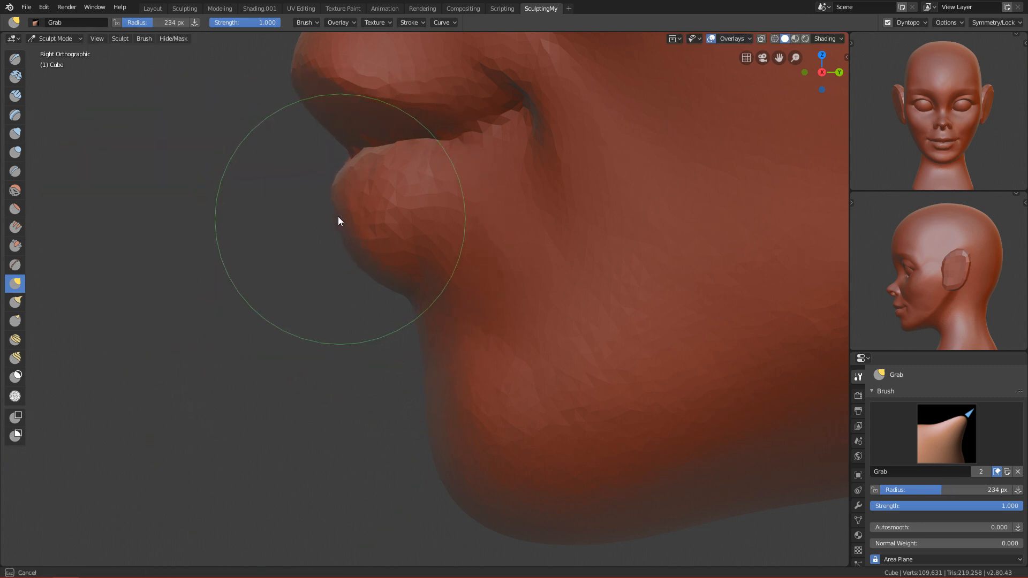
key("f")
left_click(330, 264)
left_click_drag(338, 219, 336, 220)
Resize the Grab brush and push the lower lip's profile slightly upward.
mouse_move(448, 235)
middle_mouse_down("ctrl")
mouse_move(372, 423)
mouse_move(423, 269)
mouse_move(467, 278)
mouse_move(467, 268)
middle_mouse_up("ctrl")
key("f")
left_click(495, 272)
key("f")
left_click(509, 265)
key("f")
left_click(380, 232)
mouse_move(355, 234)
left_mouse_down()
mouse_move(365, 232)
mouse_move(352, 227)
left_mouse_up()
Raise the lower contour of the lower lip in the front view with short Grab strokes.
mouse_move(352, 227)
middle_mouse_down("ctrl")
mouse_move(426, 321)
mouse_move(385, 473)
mouse_move(455, 301)
mouse_move(433, 322)
middle_mouse_up("ctrl")
key("KP_1")
key("f")
left_click(305, 278)
middle_click_drag(419, 258, 429, 197, "ctrl")
key("f")
left_click(417, 241)
key("f")
left_click(399, 234)
left_click_drag(373, 263, 368, 236)
middle_click_drag(431, 214, 339, 290, "ctrl")
key("f")
left_click(311, 290)
left_click_drag(354, 289, 352, 283)
Try to pull the side of the lower lip outward with a resized Grab brush, then undo the stroke.
key("f")
left_click(422, 242)
left_click_drag(416, 240, 425, 238)
key("ctrl+z")
Switch to the Crease brush, set its radius to 103 px and smooth the lower lip and the area beneath it.
middle_click_drag(389, 315, 394, 265)
key("shift+c")
mouse_move(413, 290)
left_mouse_down("ctrl+alt")
mouse_move(394, 265)
mouse_move(444, 255)
mouse_move(448, 201)
mouse_move(471, 183)
left_mouse_up("ctrl+alt")
mouse_move(430, 256)
left_mouse_down("shift")
mouse_move(442, 246)
mouse_move(375, 249)
mouse_move(383, 243)
left_mouse_up("shift")
key("f")
left_click(428, 206)
mouse_move(284, 217)
left_mouse_down("shift")
mouse_move(294, 208)
mouse_move(268, 230)
left_mouse_up("shift")
left_click_drag(332, 287, 346, 278, "alt")
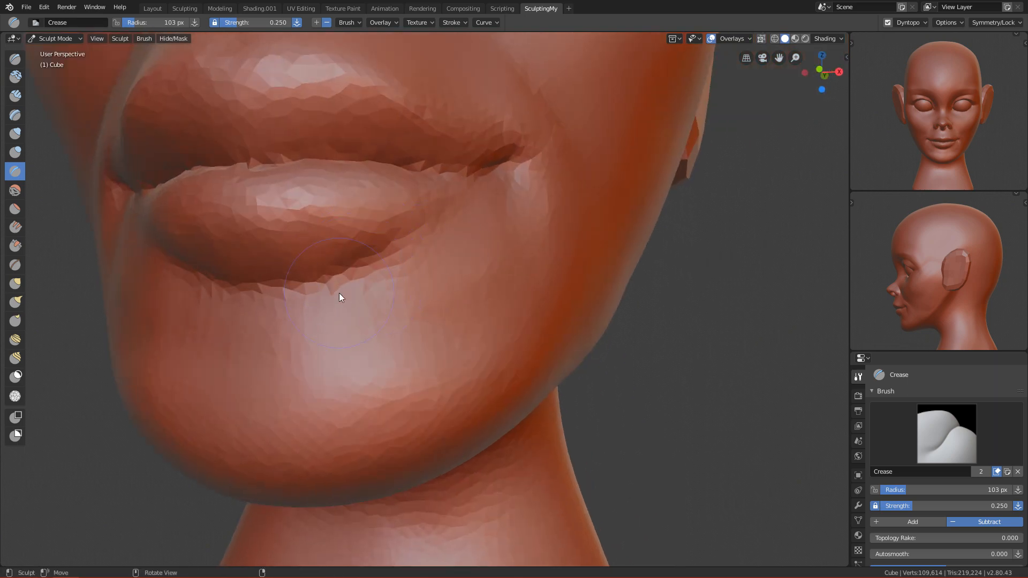
left_click_drag(235, 300, 417, 272, "shift")
mouse_move(303, 246)
left_mouse_down("shift")
mouse_move(346, 267)
mouse_move(320, 280)
left_mouse_up("shift")
Sharpen the lower edge of the lower lip in the front view with inverted Crease strokes at a 77 px radius.
key("KP_3")
left_click_drag(604, 259, 402, 440, "ctrl+alt")
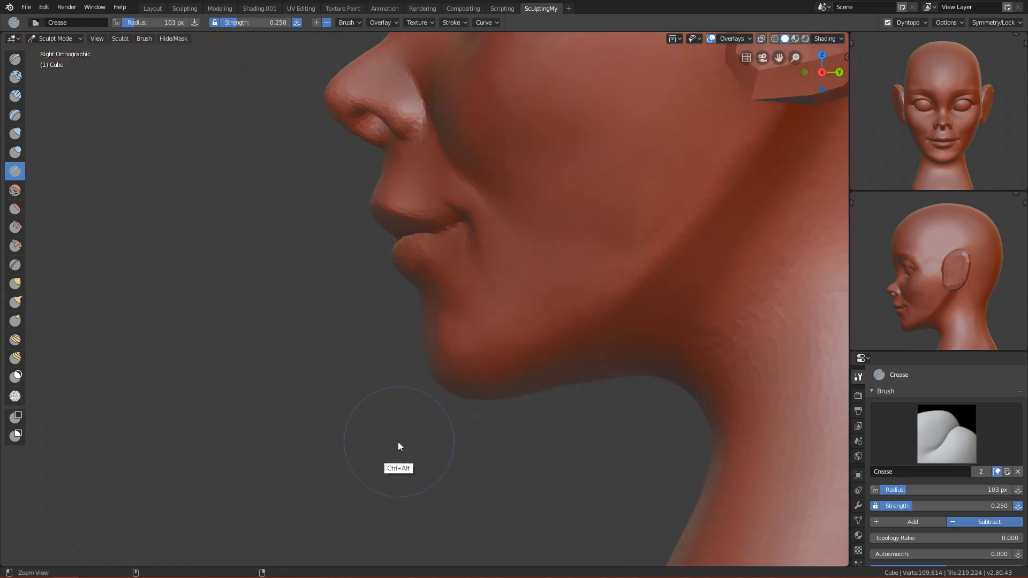
key("KP_1")
mouse_move(332, 356)
left_mouse_down("ctrl+alt")
mouse_move(336, 291)
mouse_move(301, 267)
left_mouse_up("ctrl+alt")
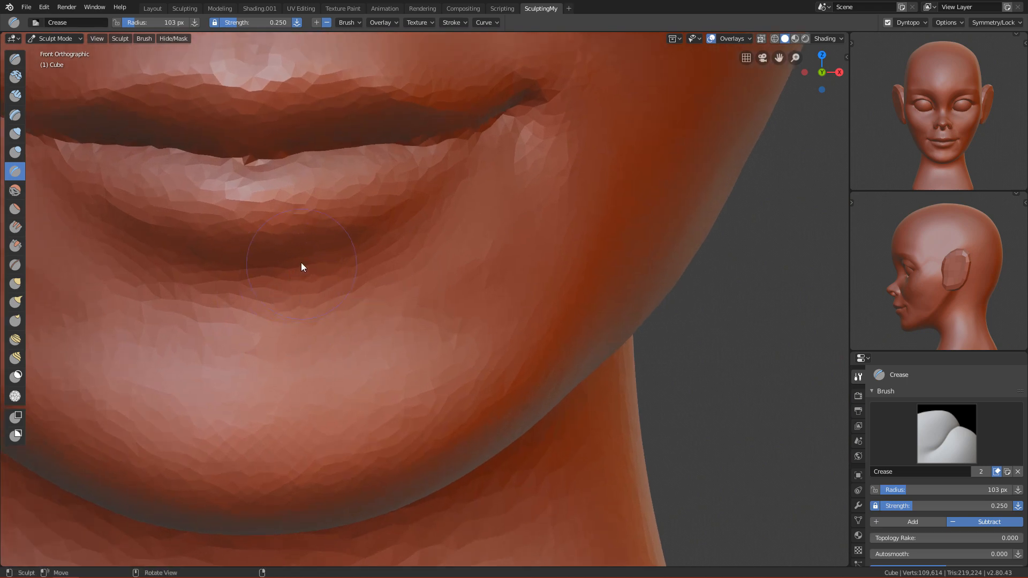
key("f")
left_click(149, 243)
left_click_drag(134, 225, 240, 237, "ctrl")
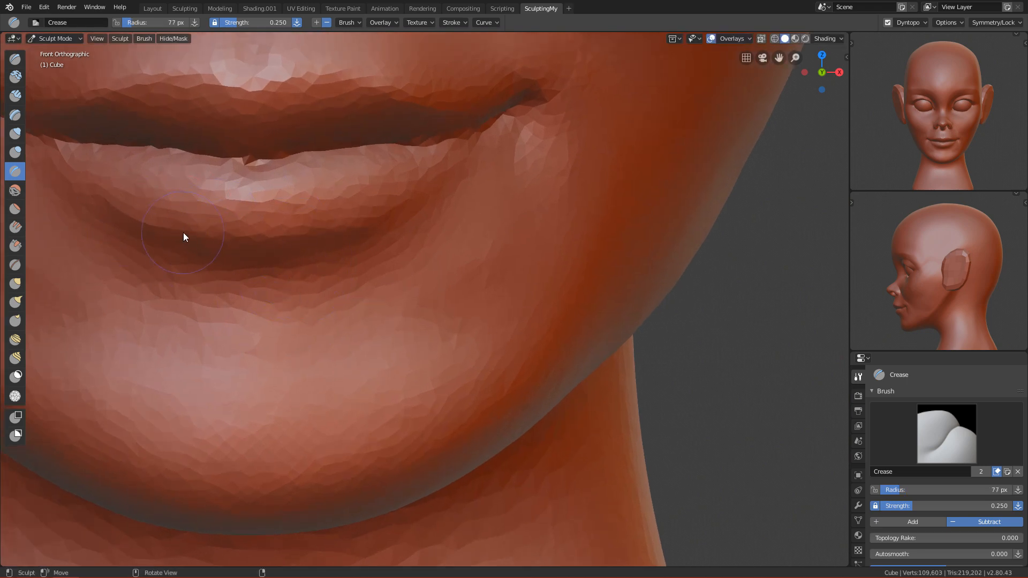
left_click_drag(325, 223, 262, 237, "ctrl")
Extend the lip edge toward the mouth corner with inverted Crease strokes at 90 px, then 30 px.
key("f")
left_click(278, 240)
key("f")
left_click(335, 230)
left_click_drag(338, 230, 450, 194, "ctrl")
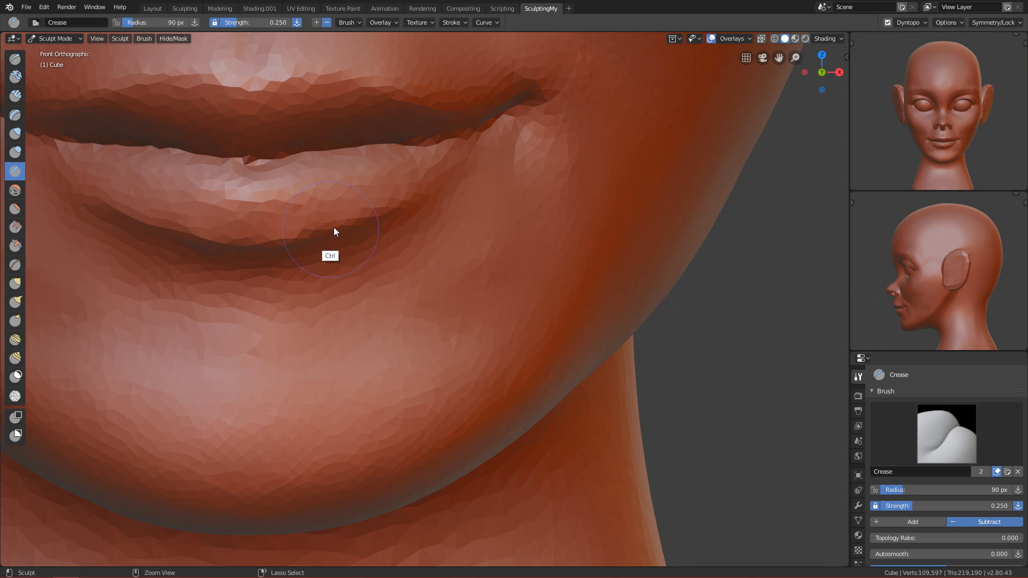
left_click_drag(327, 228, 423, 171, "ctrl")
key("f")
left_click(348, 208)
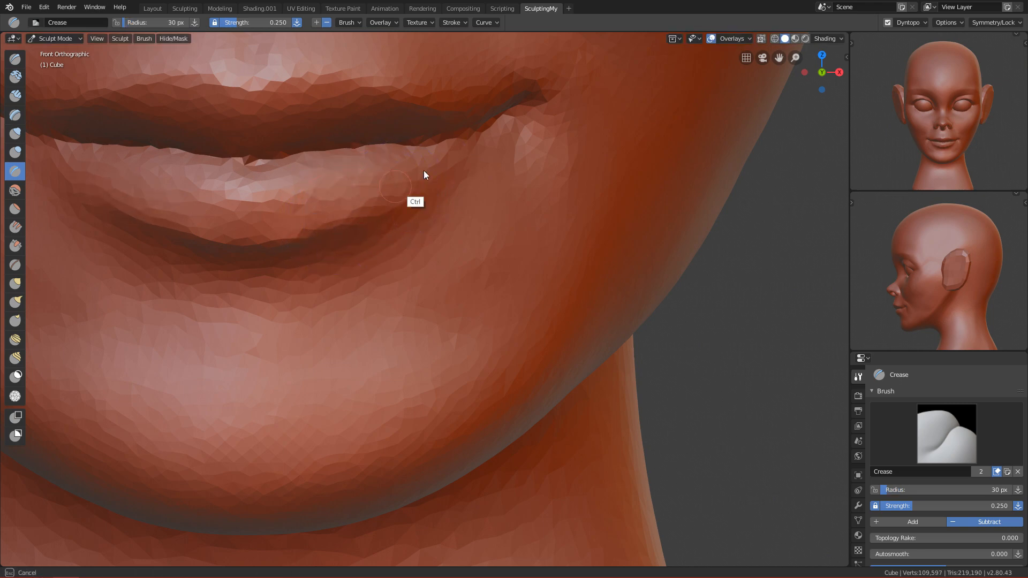
Smooth the edge below the lower lip with a 68 px radius and check the lips in profile.
middle_click_drag(443, 181, 435, 151)
key("f")
left_click(389, 215)
mouse_move(386, 218)
left_mouse_down("shift")
mouse_move(331, 228)
mouse_move(395, 222)
mouse_move(327, 232)
left_mouse_up("shift")
key("grave")
left_click(384, 232)
key("grave")
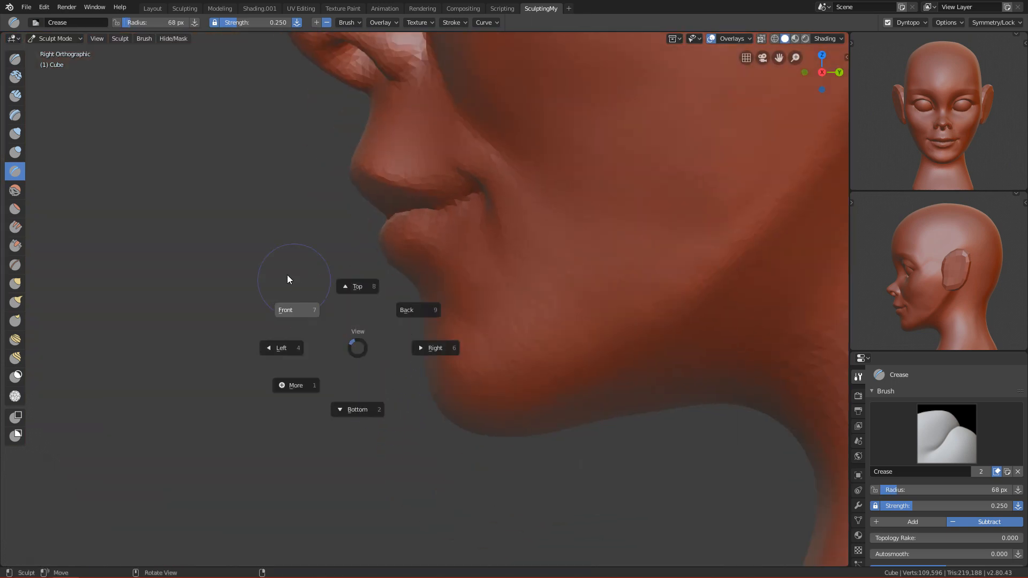
Reshape the outer underside of the lower lip in the front view with the Grab brush at about 170 to 178 px.
left_click(289, 278)
middle_click_drag(347, 393, 323, 291, "ctrl")
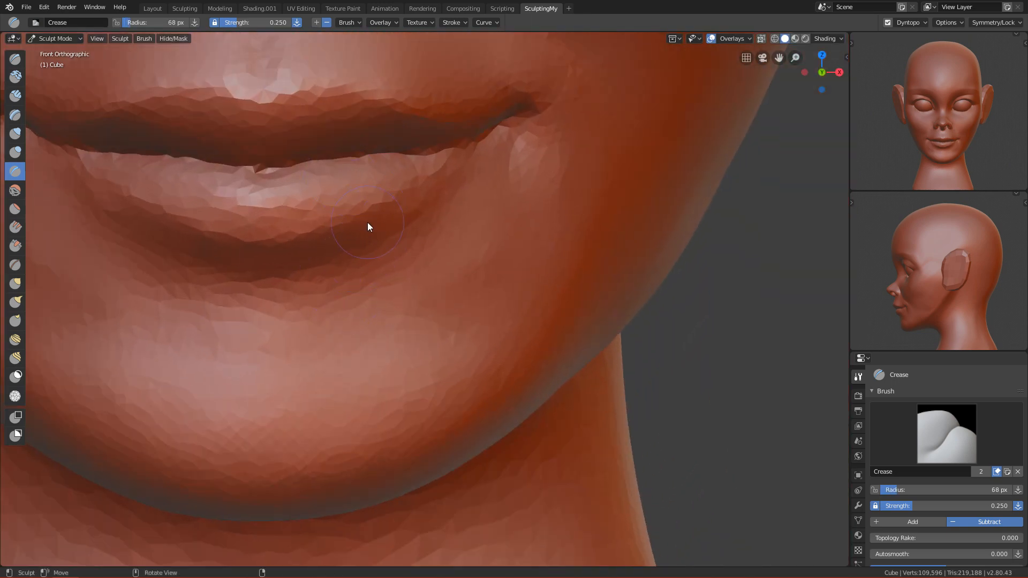
key("g")
key("f")
left_click(429, 227)
key("f")
left_click(383, 224)
mouse_move(383, 215)
left_mouse_down()
mouse_move(378, 209)
mouse_move(379, 227)
left_mouse_up()
key("f")
left_click(349, 227)
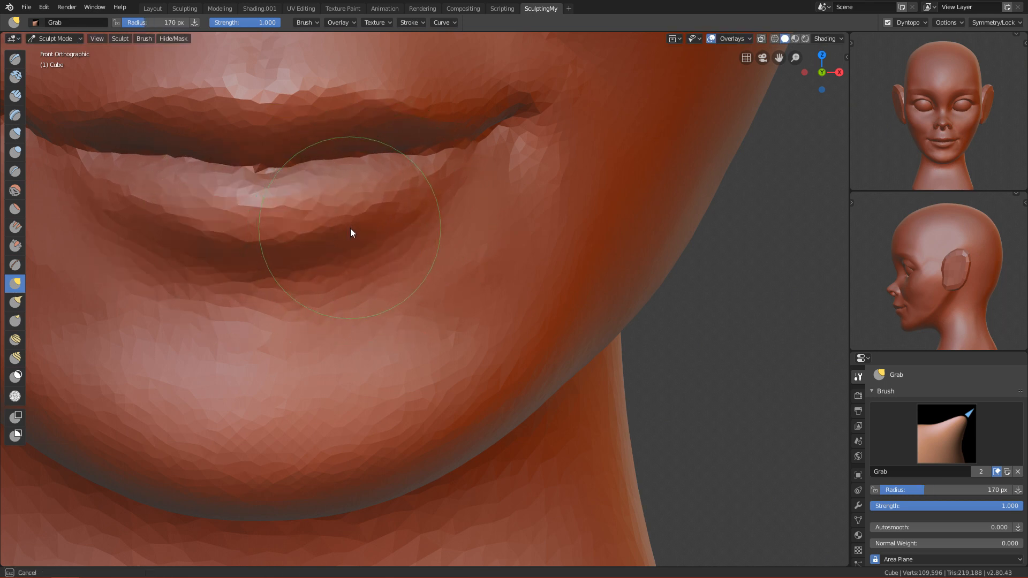
key("f")
left_click(412, 211)
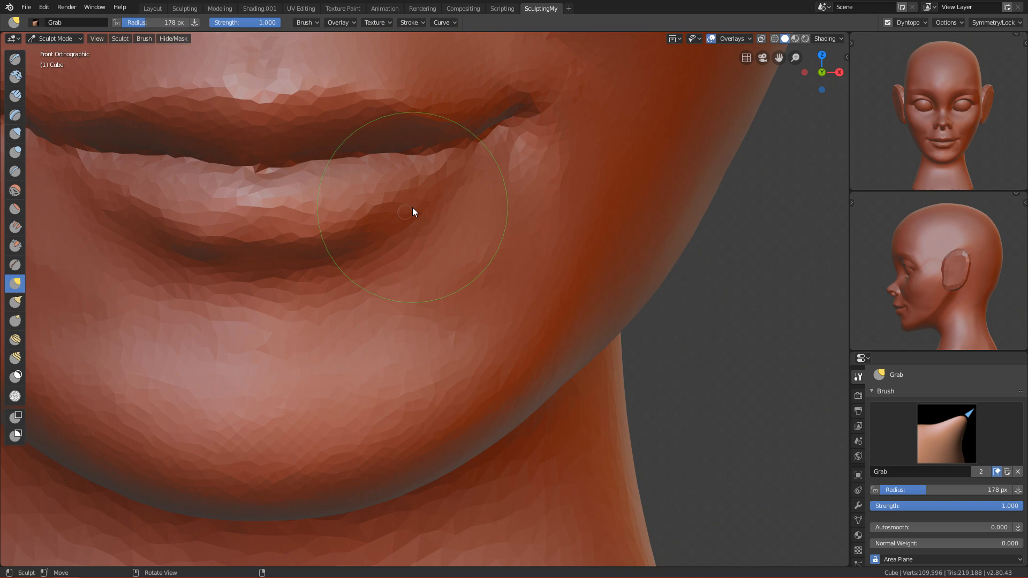
Smooth the skin from the outer lower lip down toward the cheek, starting with an 81 px brush radius.
mouse_move(406, 193)
middle_mouse_down("ctrl")
mouse_move(335, 361)
mouse_move(365, 472)
mouse_move(396, 345)
mouse_move(397, 259)
mouse_move(360, 218)
middle_mouse_up("ctrl")
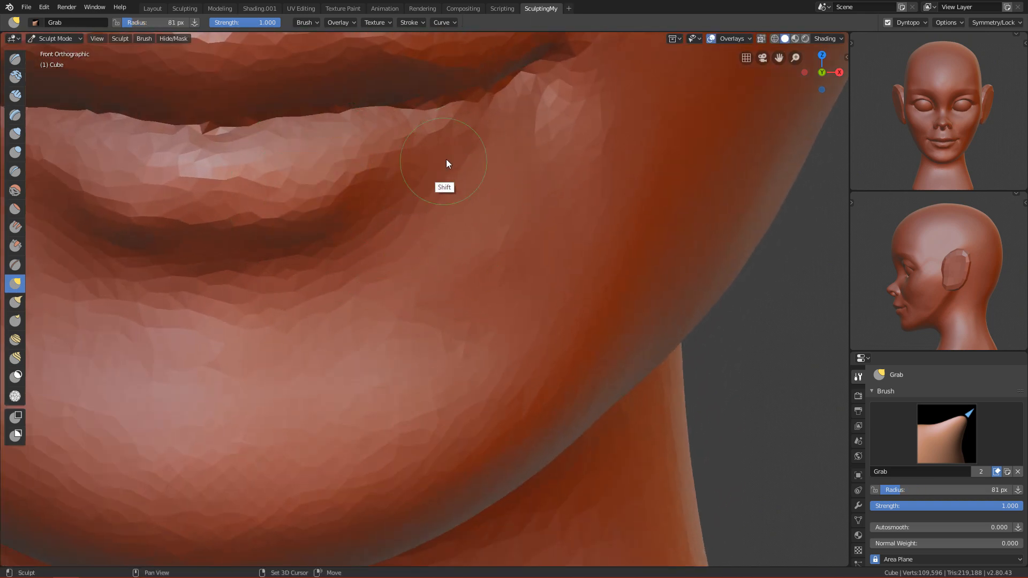
middle_click_drag(240, 260, 440, 327, "ctrl")
middle_click_drag(420, 457, 430, 217, "ctrl")
key("f")
left_click(404, 167)
mouse_move(400, 130)
left_mouse_down("shift")
mouse_move(394, 147)
mouse_move(423, 171)
mouse_move(455, 174)
mouse_move(501, 244)
left_mouse_up("shift")
key("f")
left_click(486, 175)
key("f")
left_click(455, 218)
mouse_move(530, 312)
left_mouse_down("shift")
mouse_move(373, 35)
mouse_move(478, 246)
left_mouse_up("shift")
mouse_move(479, 246)
left_mouse_down("alt+shift")
mouse_move(515, 304)
mouse_move(430, 156)
mouse_move(455, 222)
mouse_move(509, 227)
mouse_move(583, 285)
mouse_move(567, 321)
mouse_move(565, 299)
mouse_move(485, 220)
left_mouse_up("alt+shift")
key("f")
Examine the mouth and lower face from the front and in profile, reducing the Grab brush radius to 78 px.
left_click(481, 303)
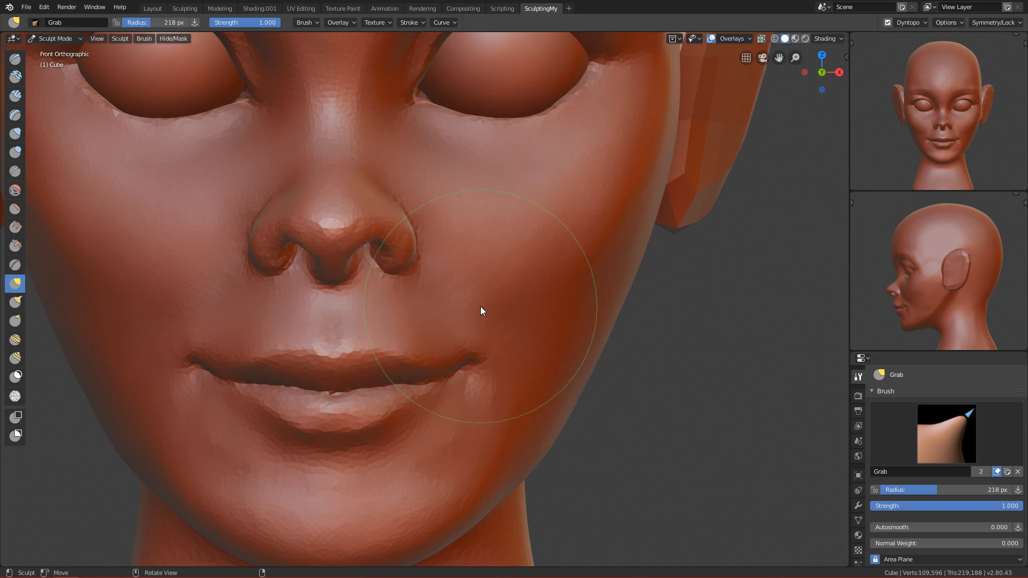
key("f")
left_click(499, 306)
key("KP_3")
left_click_drag(476, 361, 514, 291, "ctrl+alt")
key("f")
left_click(458, 347)
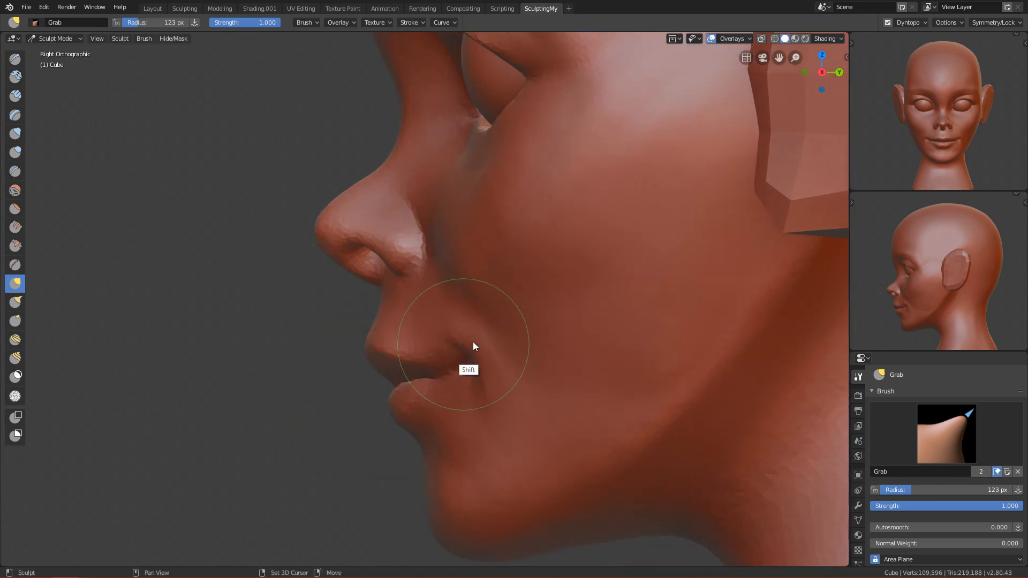
key("KP_1")
left_click_drag(439, 355, 484, 451, "ctrl+alt")
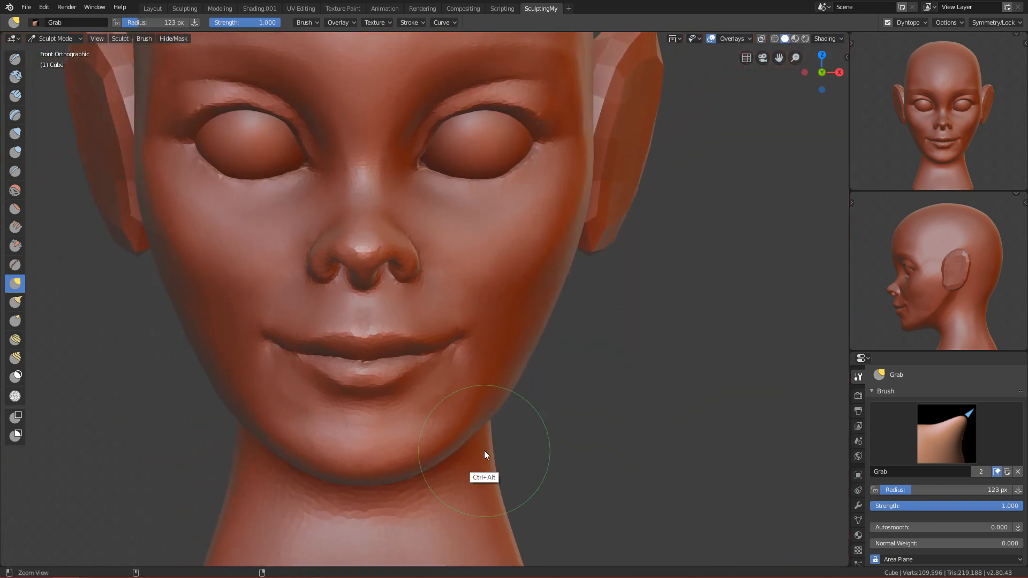
key("f")
left_click(490, 321)
Examine the proportions of the whole head and neck in the front and right views.
left_click_drag(478, 309, 504, 482, "ctrl+alt")
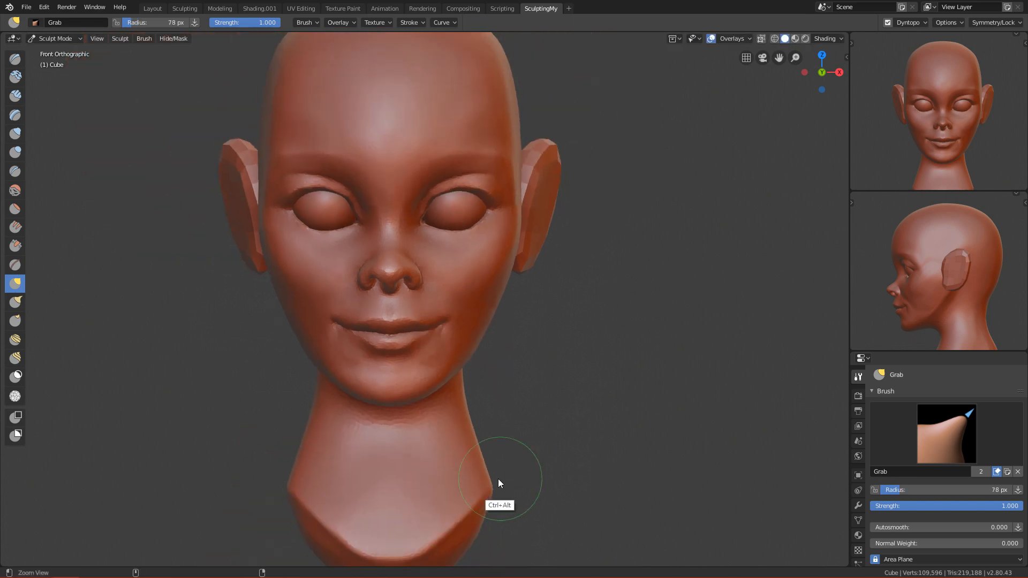
left_click_drag(581, 298, 551, 386, "alt+shift")
left_click_drag(528, 445, 502, 342, "ctrl+alt")
left_click_drag(498, 397, 443, 466, "alt")
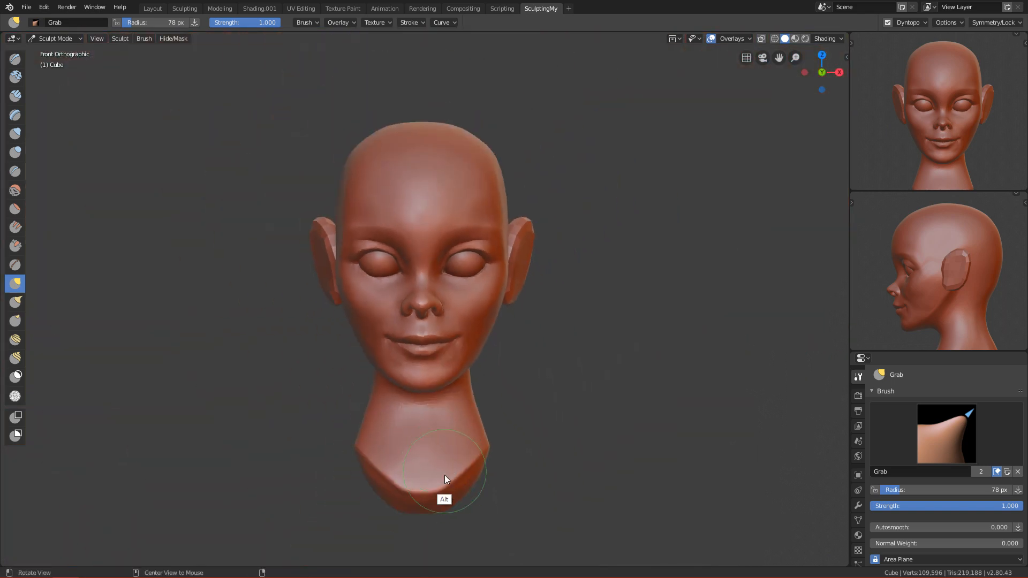
key("grave")
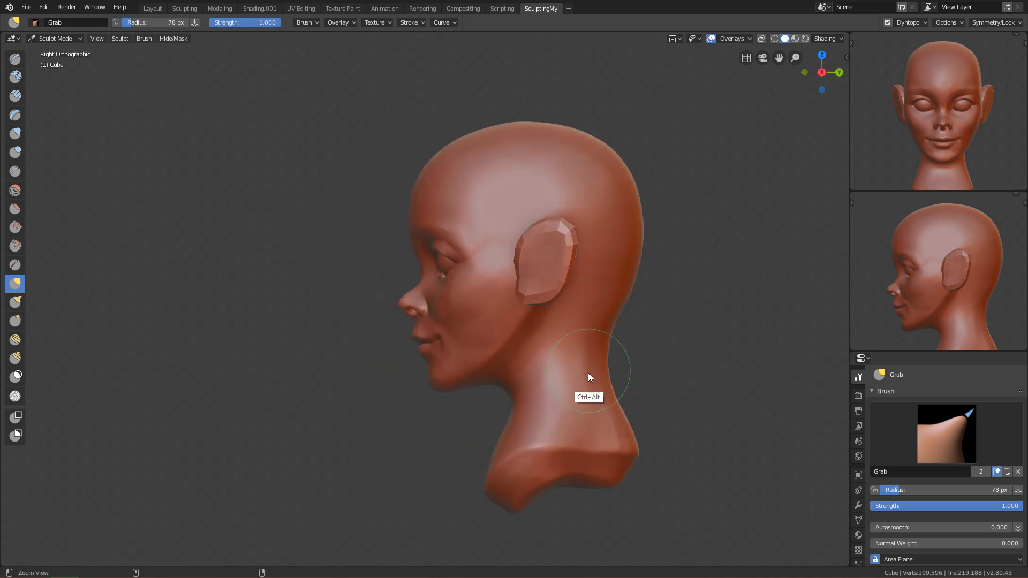
left_click_drag(588, 373, 615, 388, "ctrl+alt")
key("grave")
left_click(570, 338)
left_click_drag(464, 437, 451, 235, "ctrl+alt")
left_click_drag(509, 355, 508, 301, "ctrl+alt")
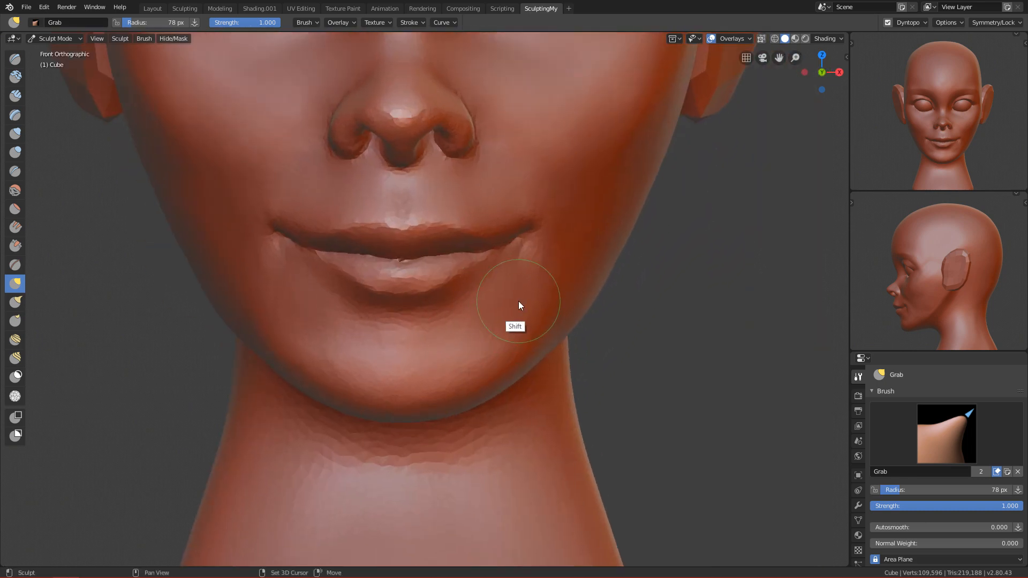
left_click_drag(574, 287, 482, 425, "ctrl+alt")
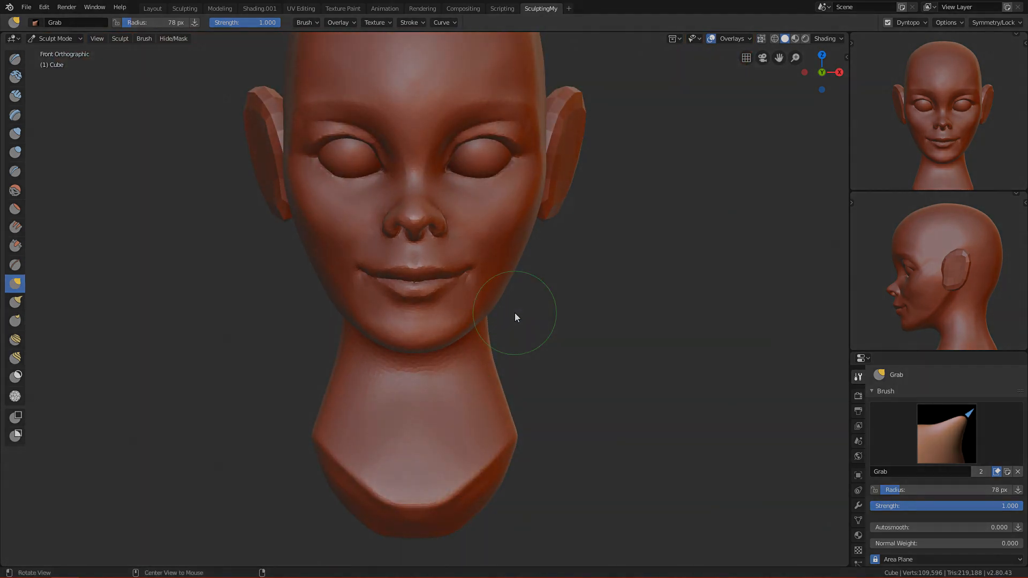